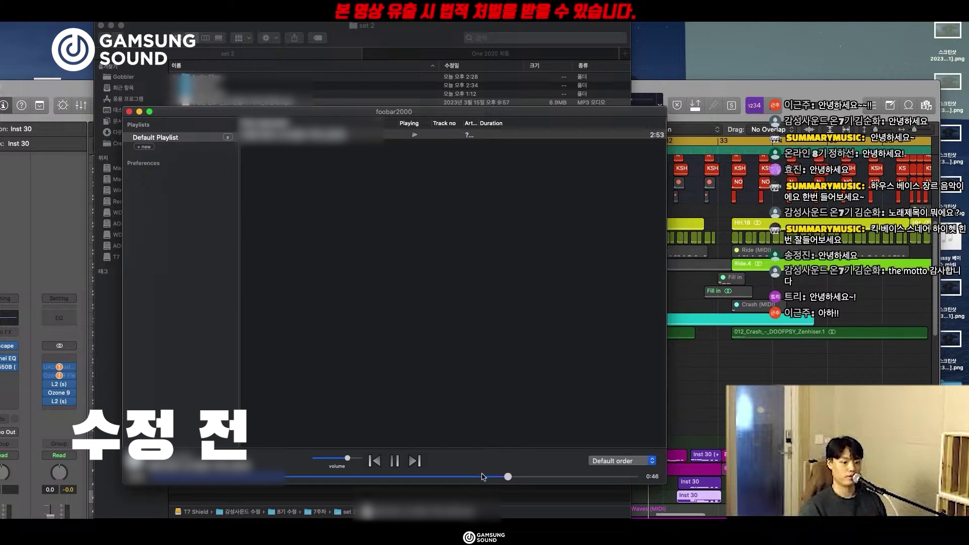
# Skip ahead to the final minute of the original mix and listen to it, pausing and resuming playback.
pyautogui.click(524, 477)
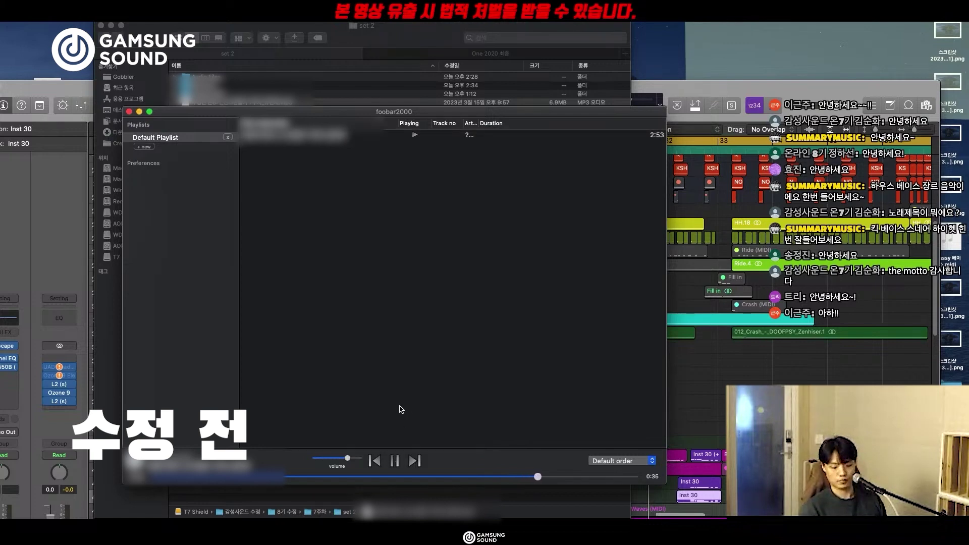
pyautogui.click(394, 460)
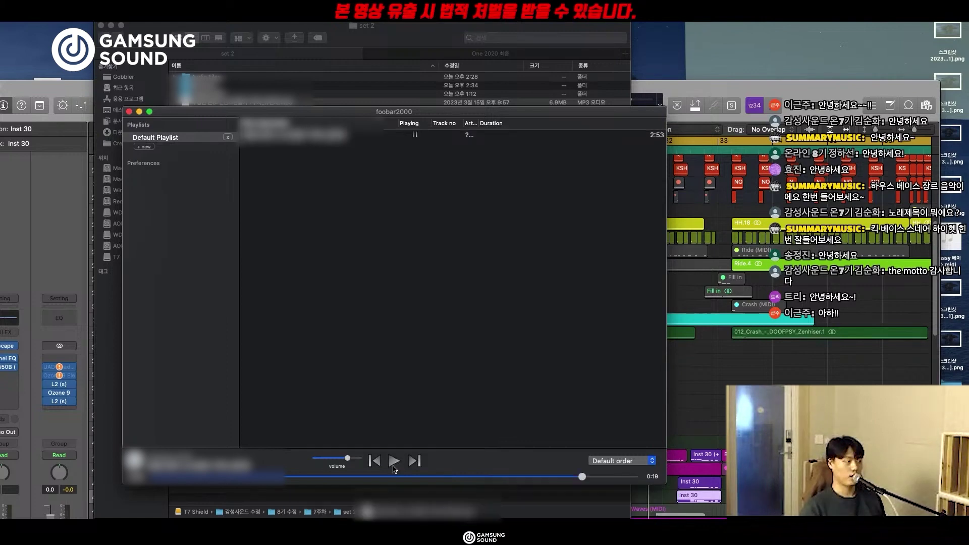
pyautogui.click(394, 461)
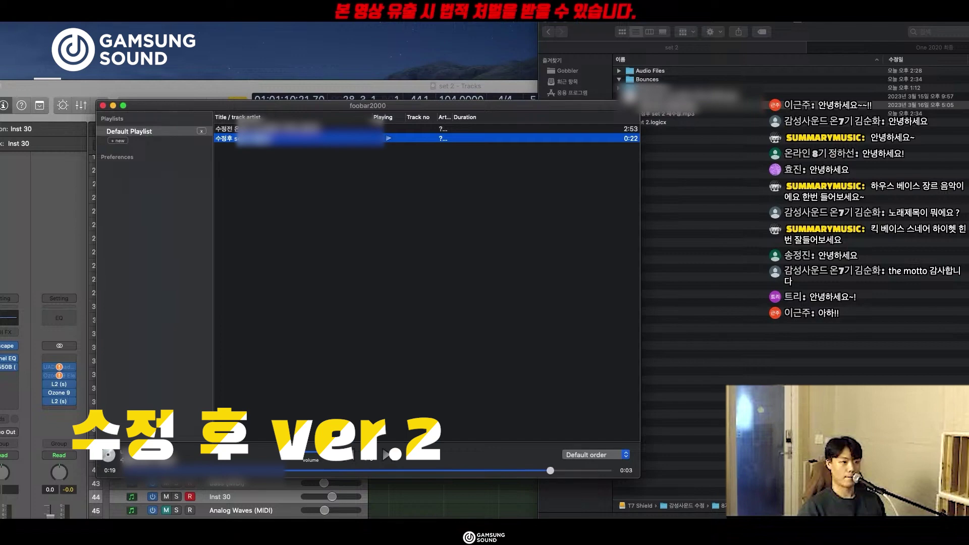
# Stop playback and replay the opening of the 0:22 revised track in the playlist, pausing after each listen.
pyautogui.press('space')
pyautogui.click(338, 335)
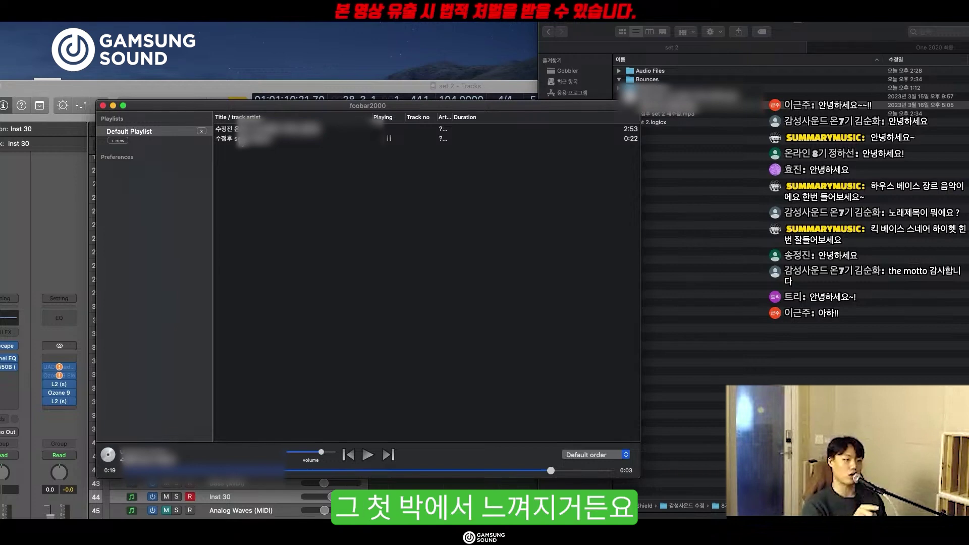
pyautogui.doubleClick(242, 140)
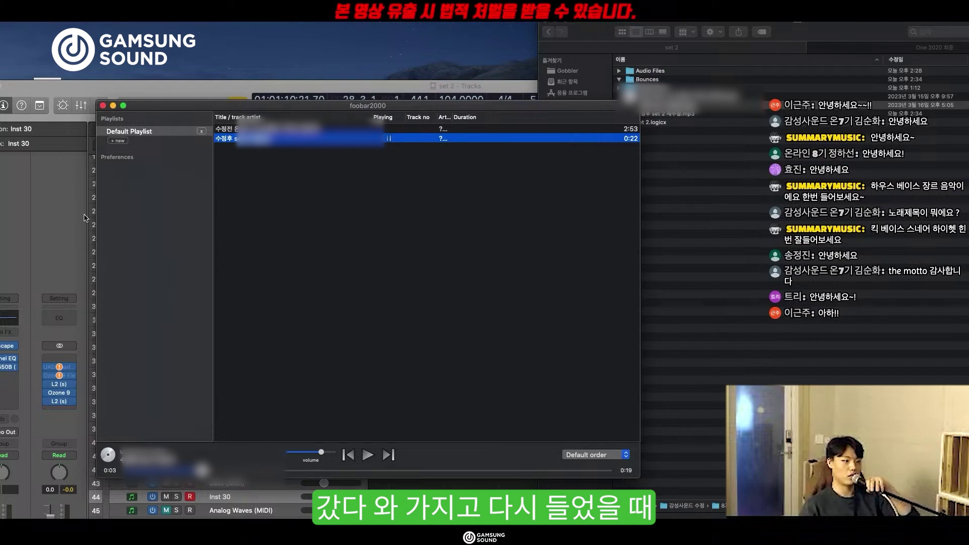
pyautogui.moveTo(255, 106); pyautogui.dragTo(249, 87)
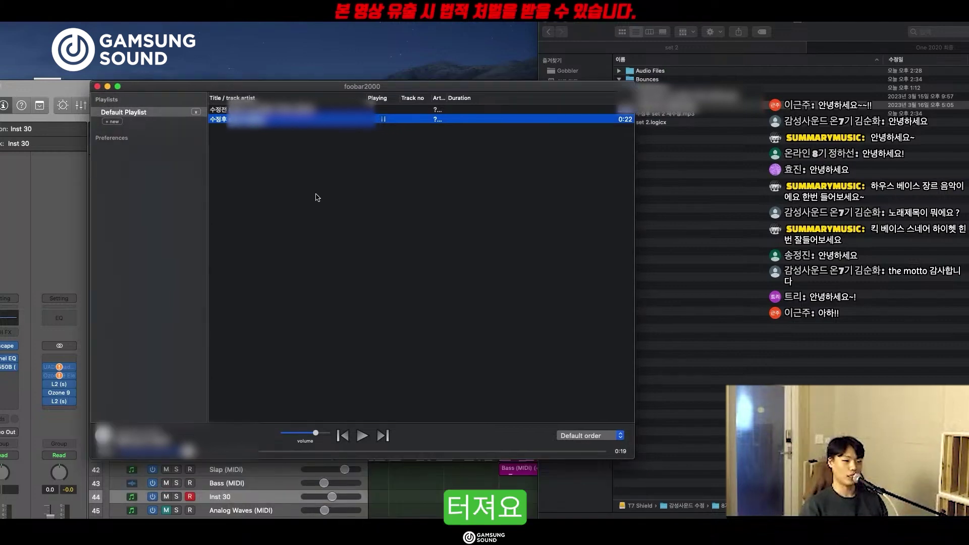
pyautogui.doubleClick(222, 120)
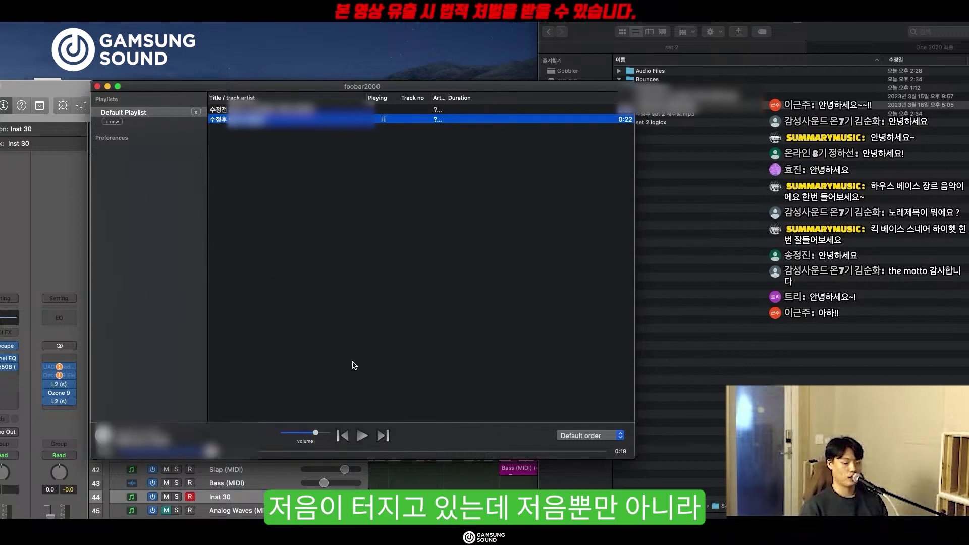
pyautogui.click(308, 271)
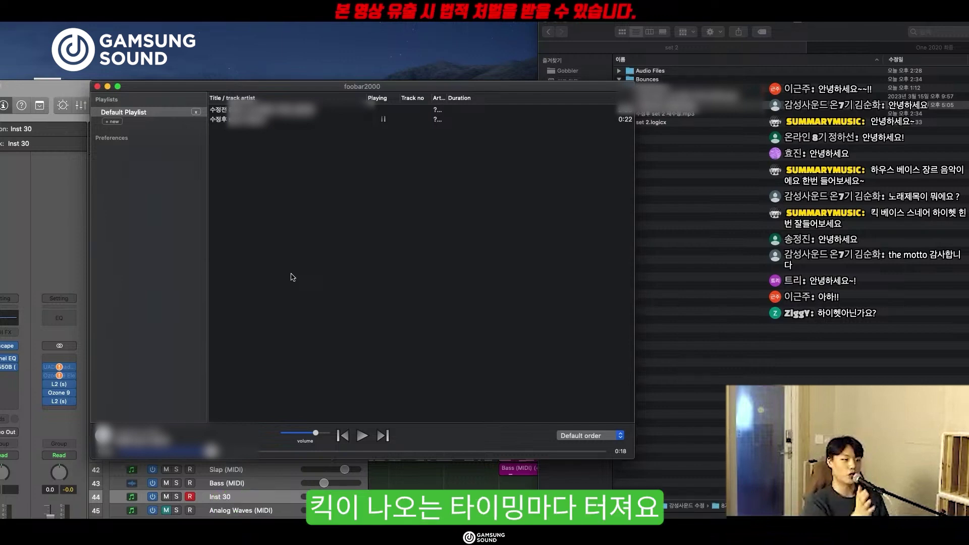
# Add the audio file 수정후 set 2 재수정 from the project folder to the playlist and select it.
pyautogui.moveTo(666, 113); pyautogui.dragTo(251, 132)
pyautogui.click(245, 122)
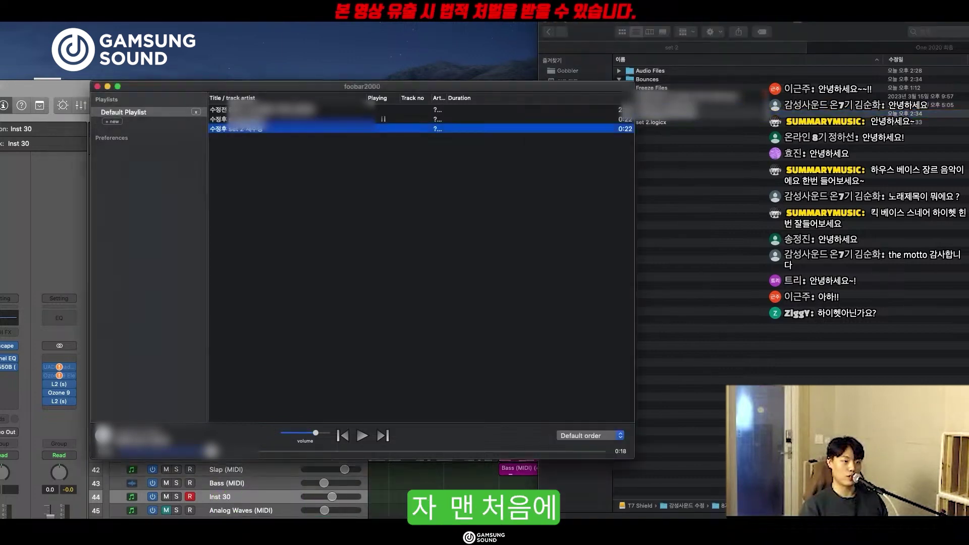
pyautogui.click(245, 120)
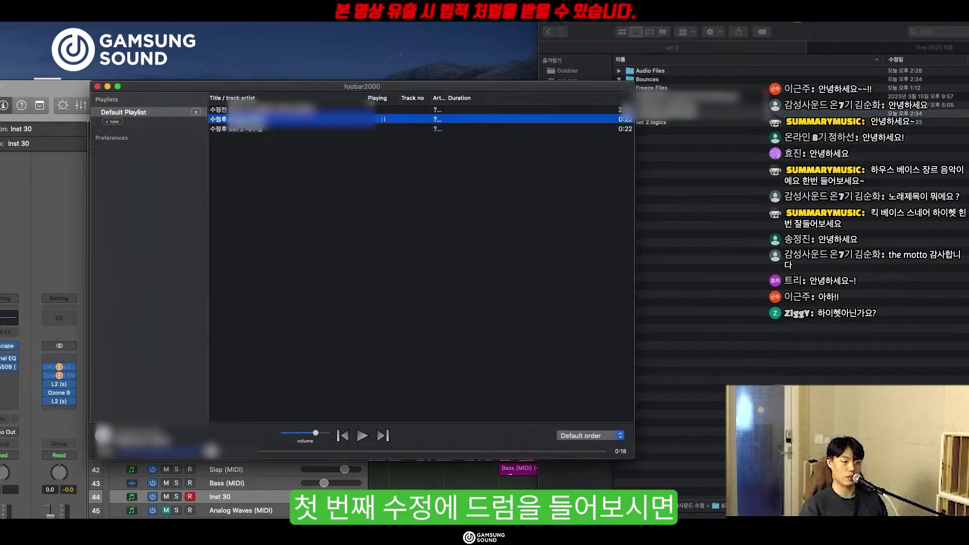
pyautogui.click(241, 130)
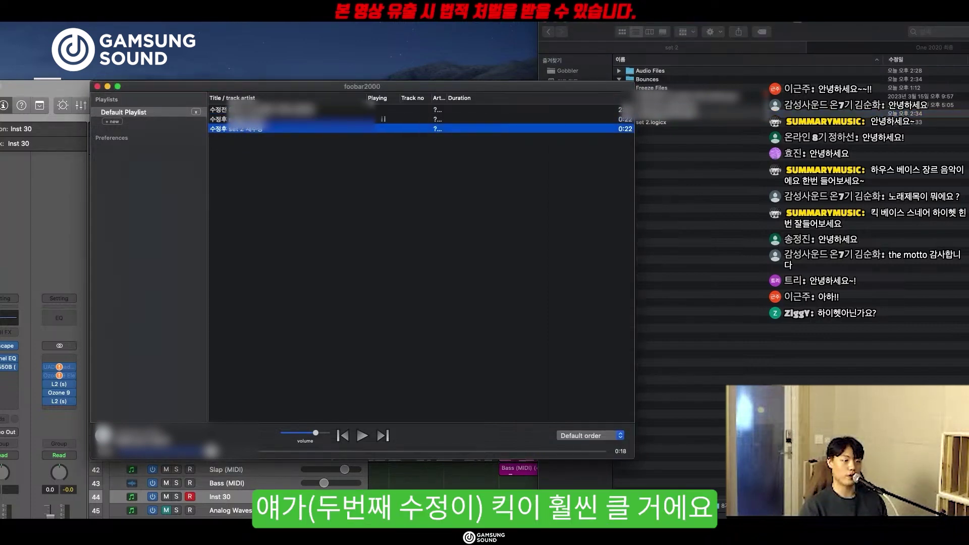
# Compare the two revised mixes and the original by playing short passages of each, pausing between them.
pyautogui.doubleClick(245, 119)
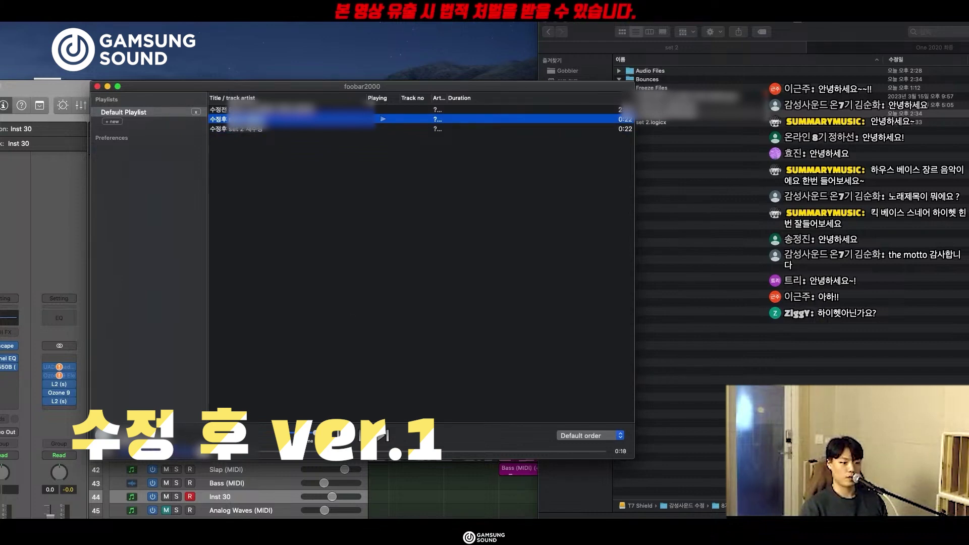
pyautogui.doubleClick(273, 130)
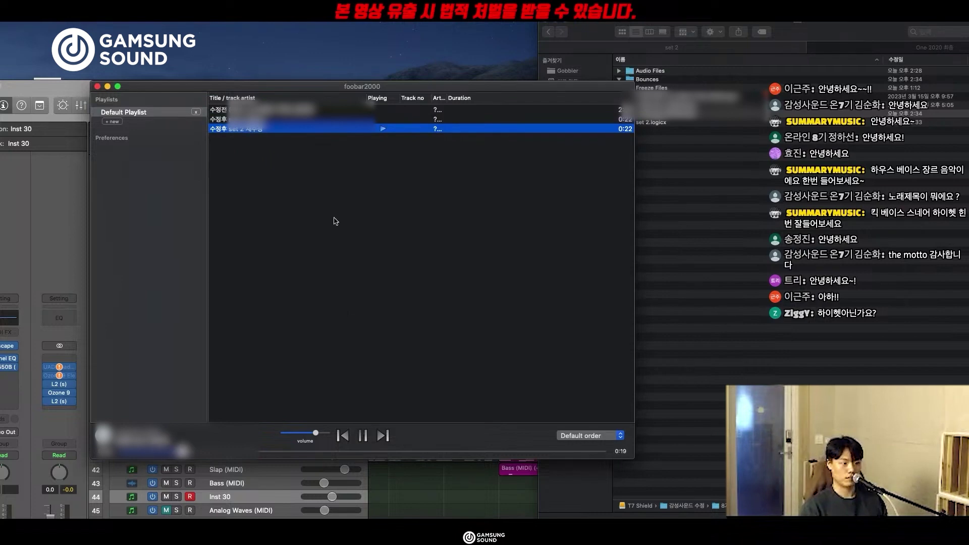
pyautogui.press('space')
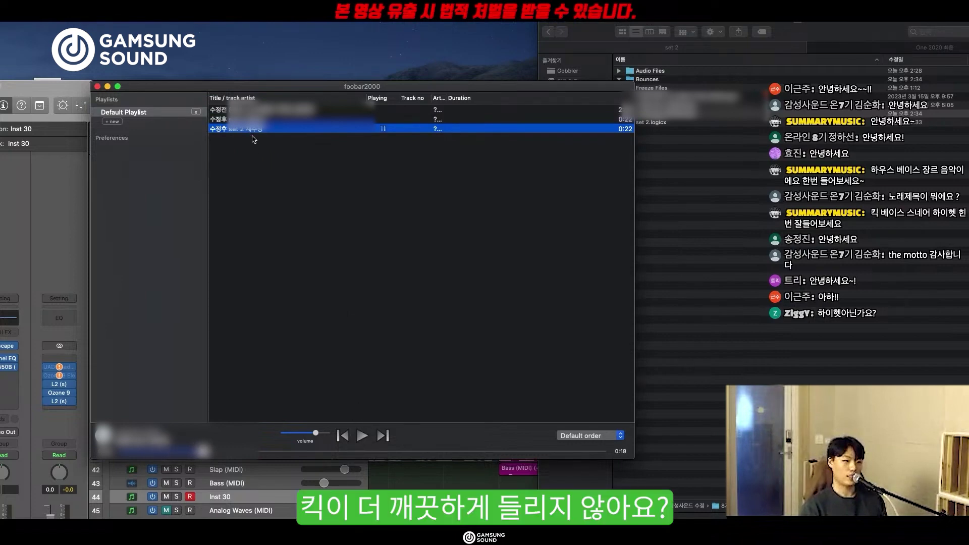
pyautogui.click(255, 120)
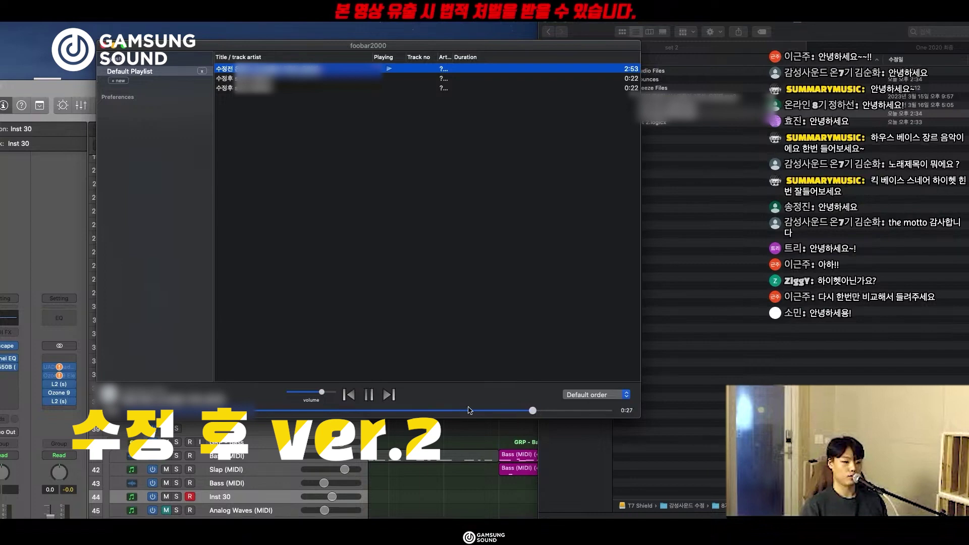
pyautogui.click(368, 395)
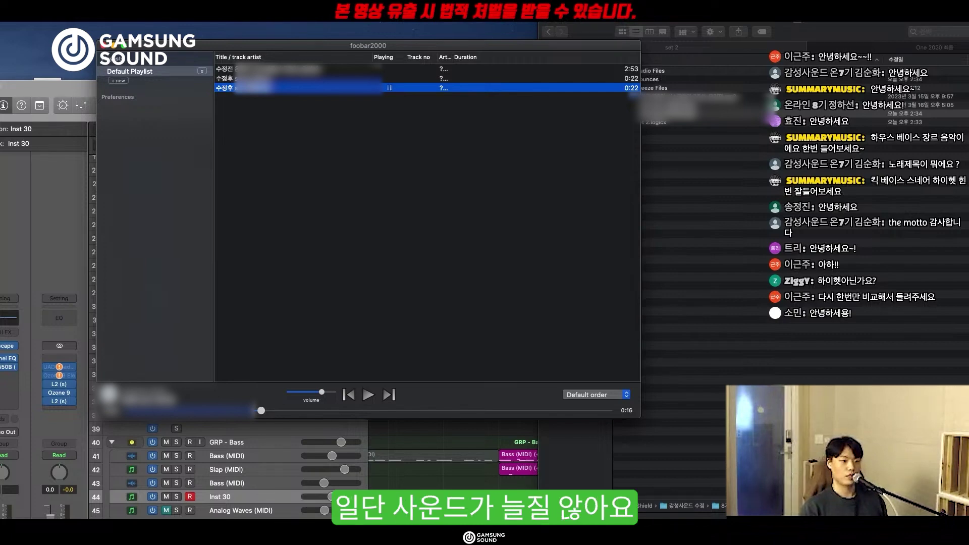
# Move the player window aside, switch to the set 2 project in Logic Pro and enlarge its window to fill the screen.
pyautogui.moveTo(189, 50); pyautogui.dragTo(159, 36)
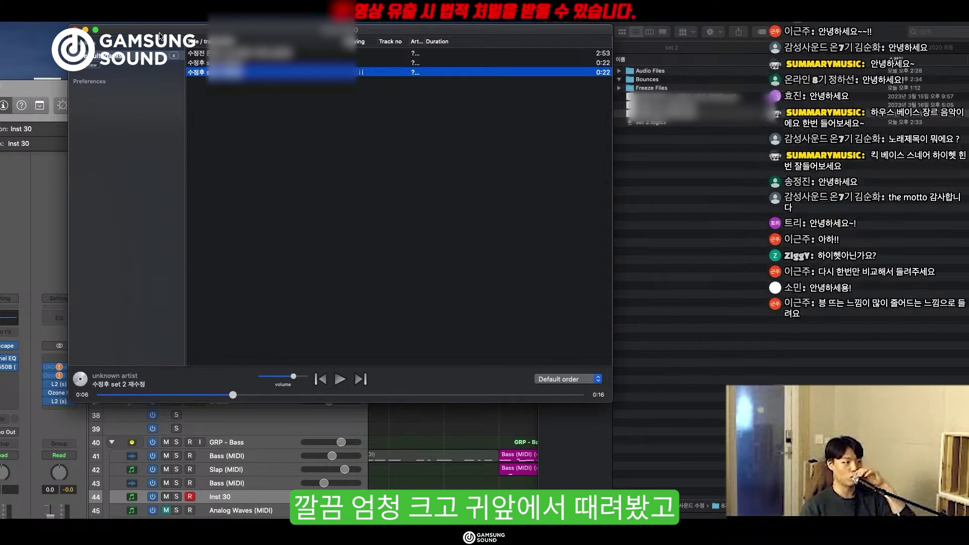
pyautogui.moveTo(159, 34); pyautogui.dragTo(197, 26)
pyautogui.click(275, 55)
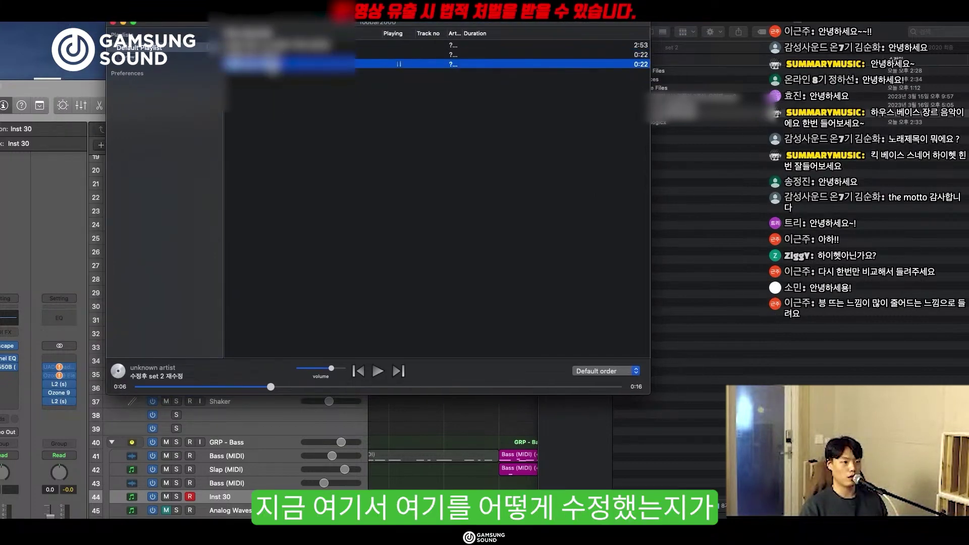
pyautogui.click(98, 95)
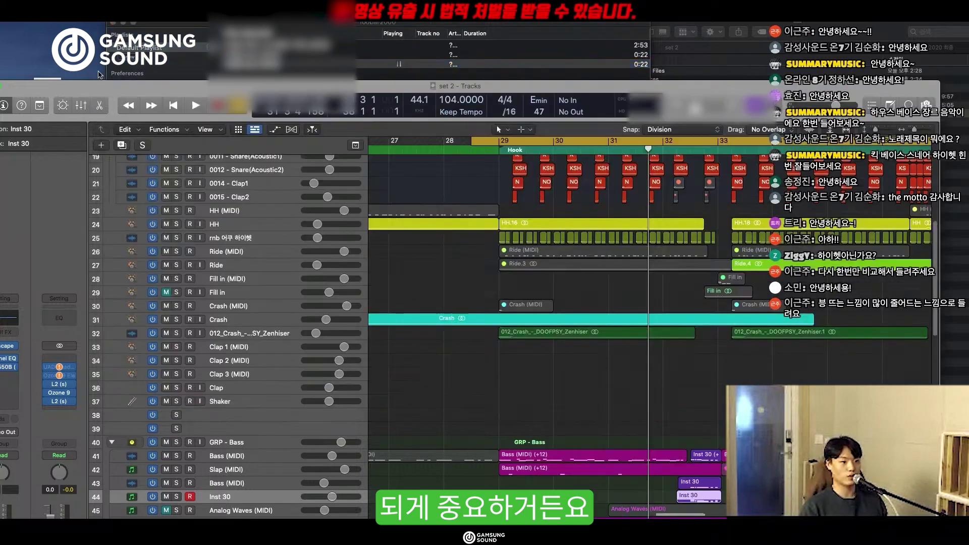
pyautogui.doubleClick(121, 86)
# Solo the GRP - Bass track stack and play the start of the Hook section to hear the processed bass.
pyautogui.scroll(1, 445, 308)
pyautogui.scroll(3, 444, 308)
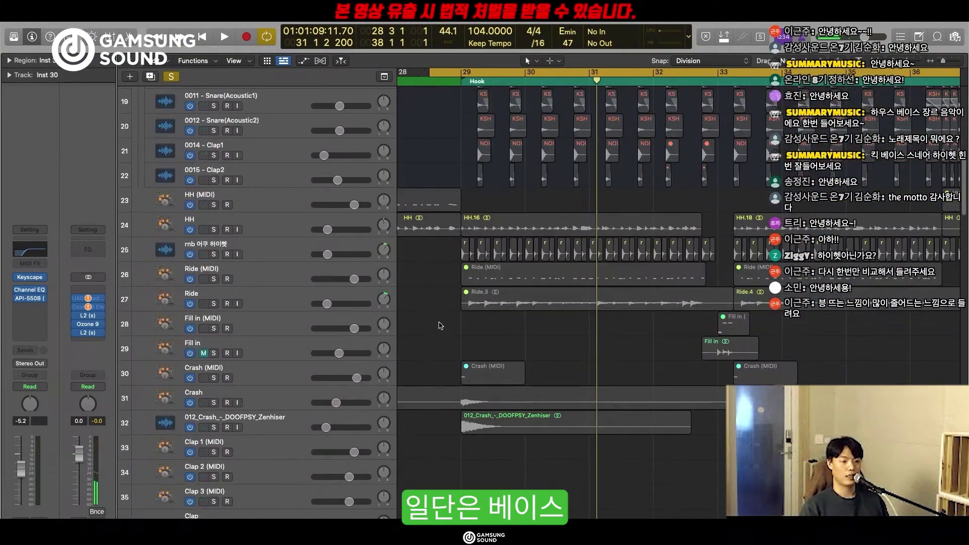
pyautogui.scroll(-5, 438, 328)
pyautogui.scroll(-5, 434, 334)
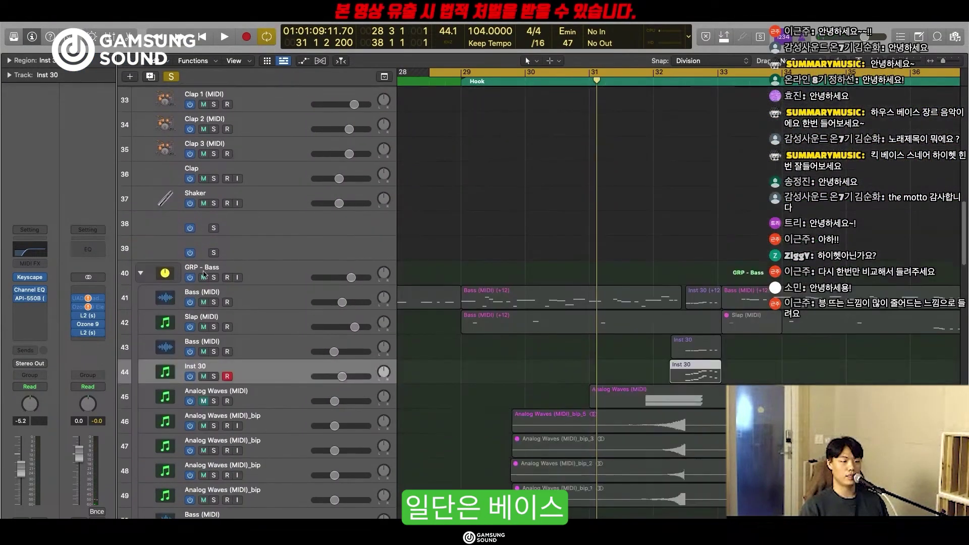
pyautogui.click(213, 281)
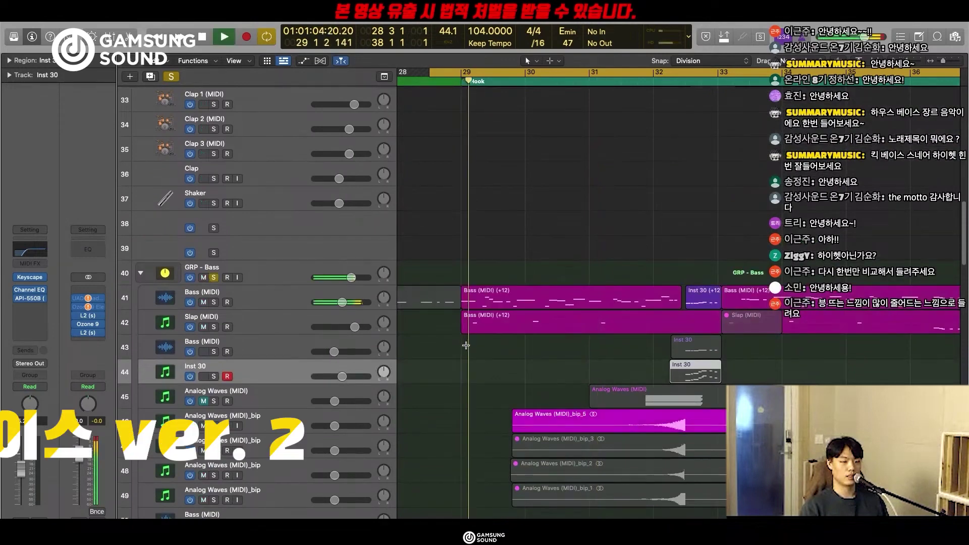
pyautogui.scroll(-3, 467, 344)
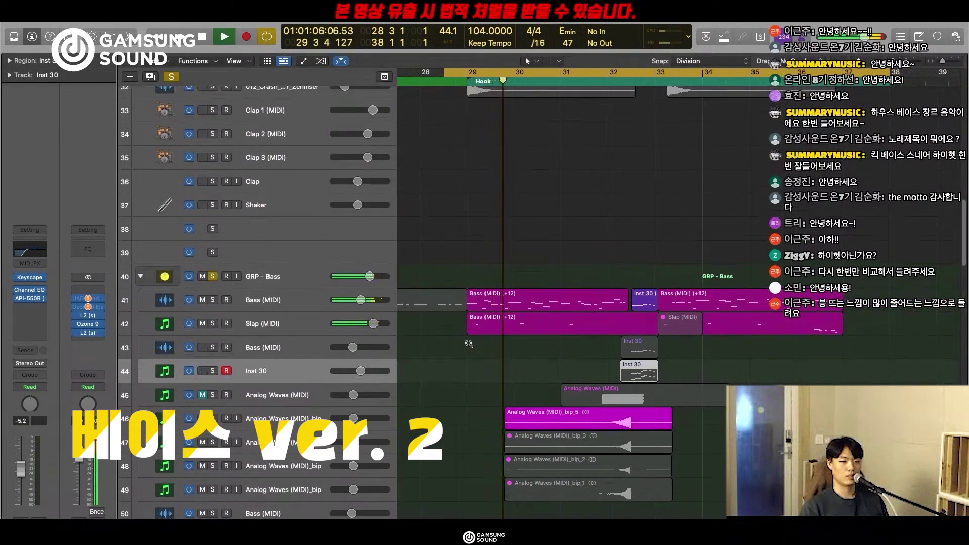
pyautogui.scroll(1, 469, 343)
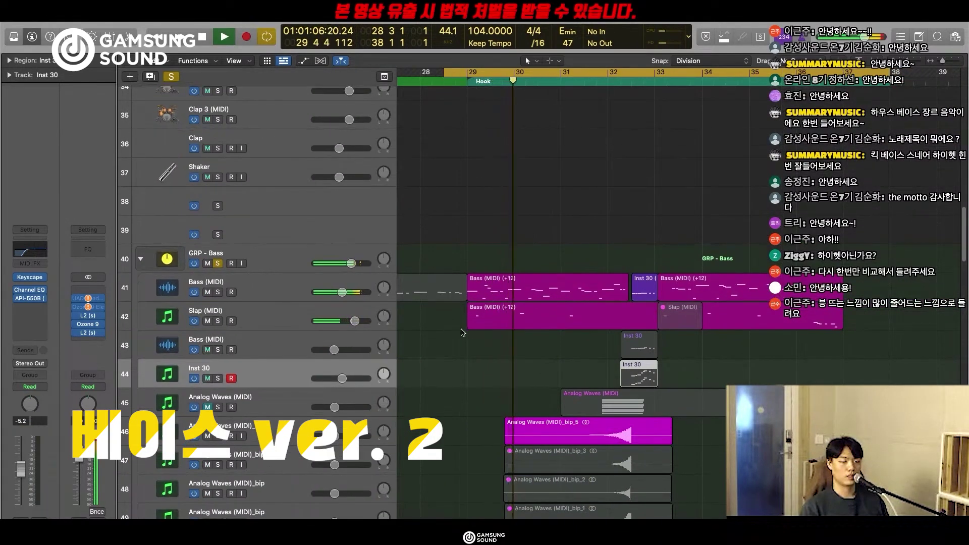
pyautogui.click(283, 289)
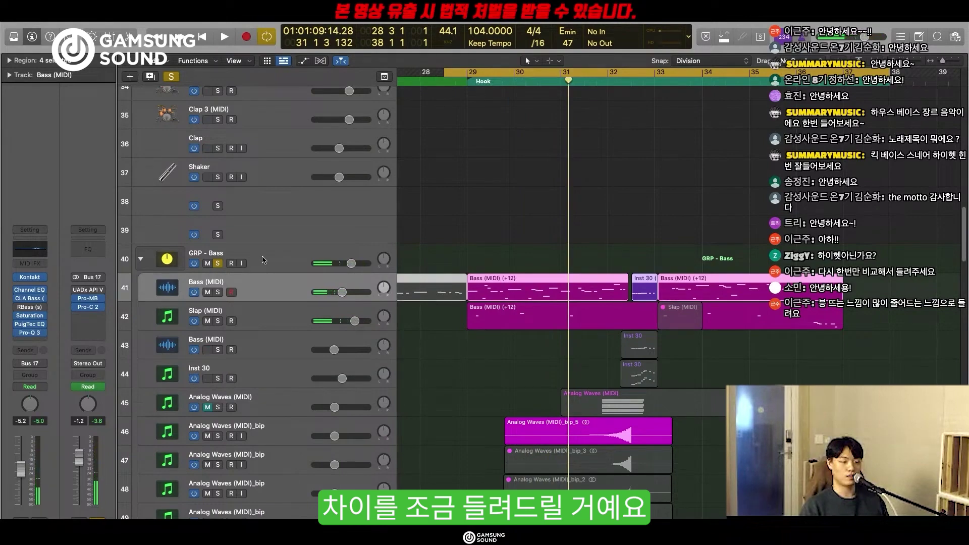
# Select GRP - Bass and compare its sound with Pro-MB and Pro-C 2 bypassed, restoring both plug-ins at the end.
pyautogui.click(233, 262)
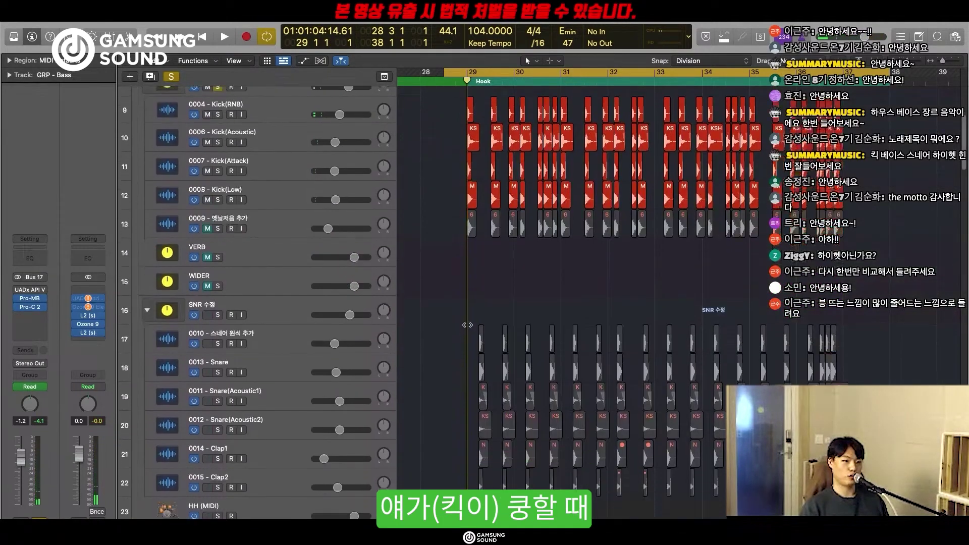
pyautogui.scroll(-15, 466, 325)
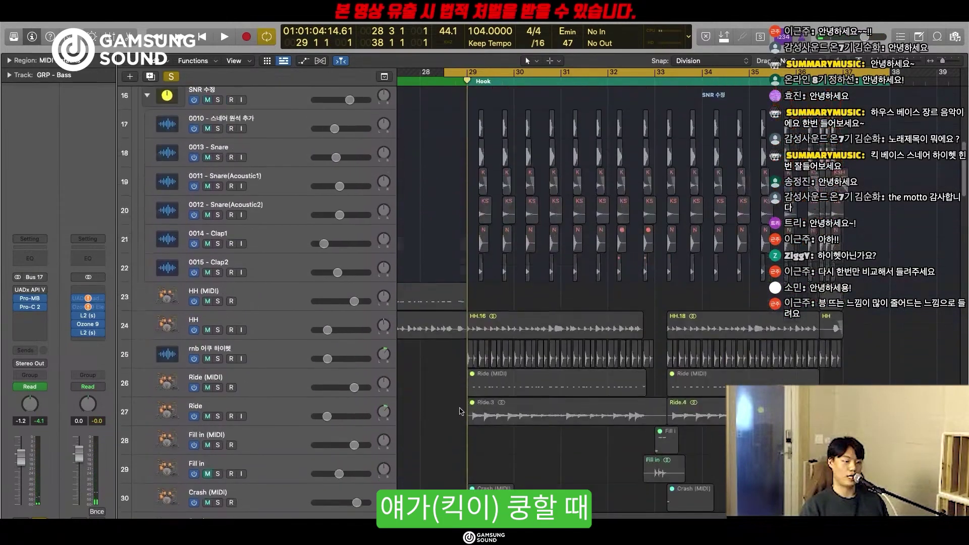
pyautogui.moveTo(14, 301)
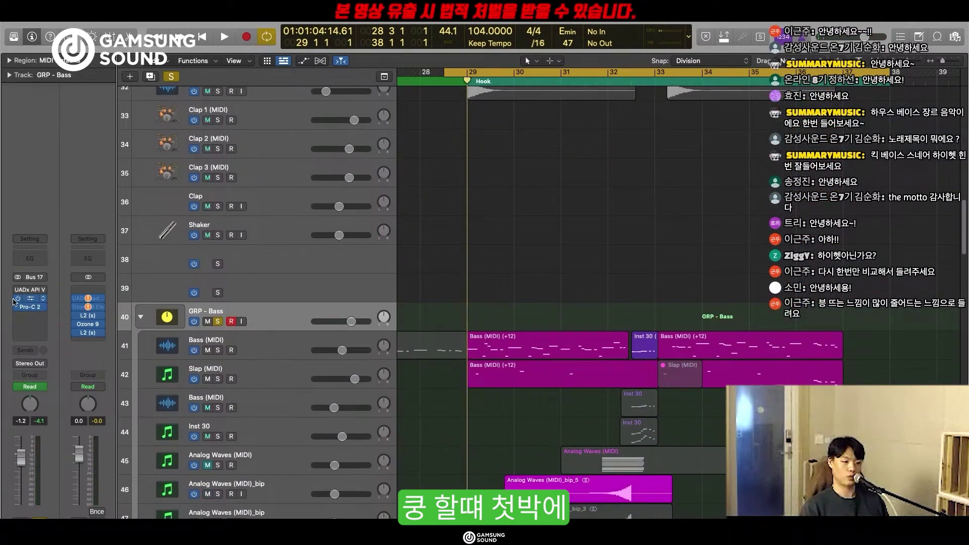
pyautogui.press('space')
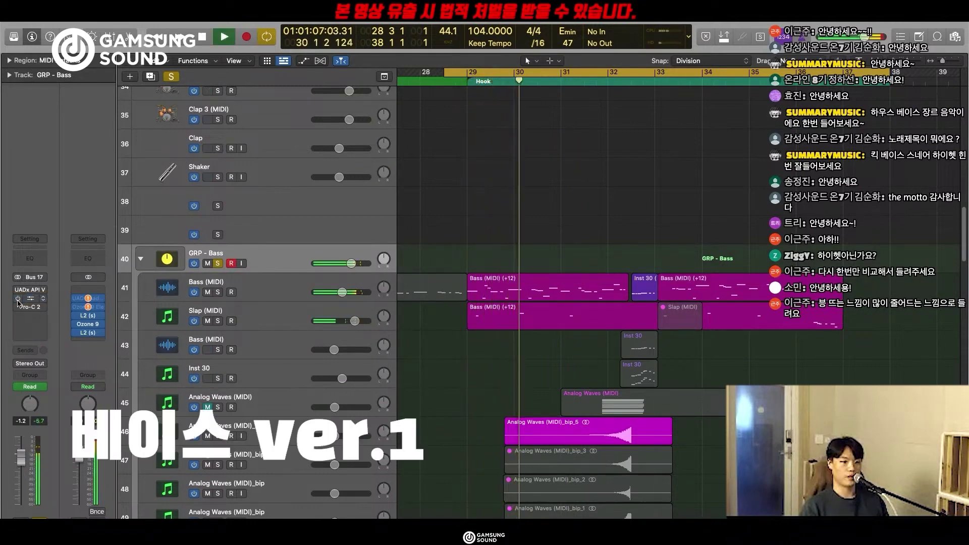
pyautogui.press('space')
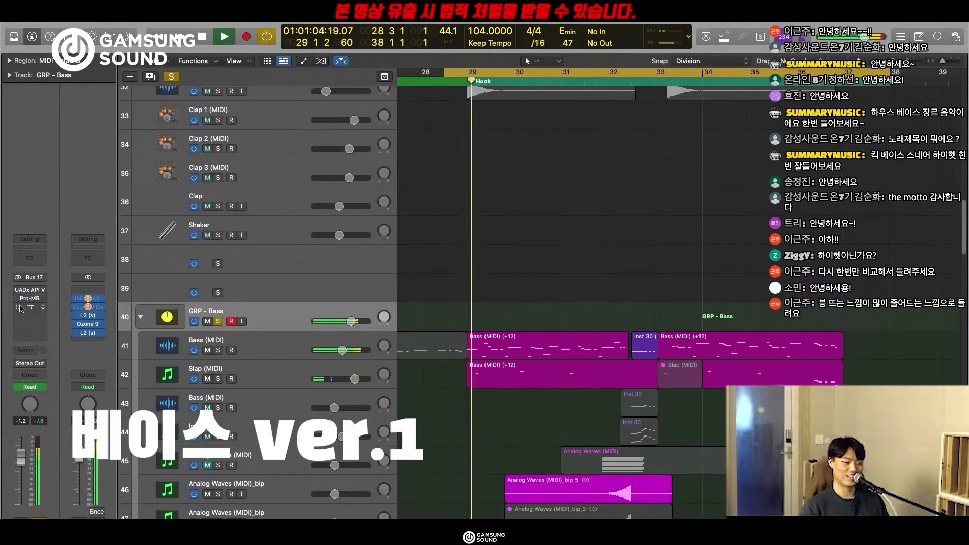
pyautogui.click(18, 307)
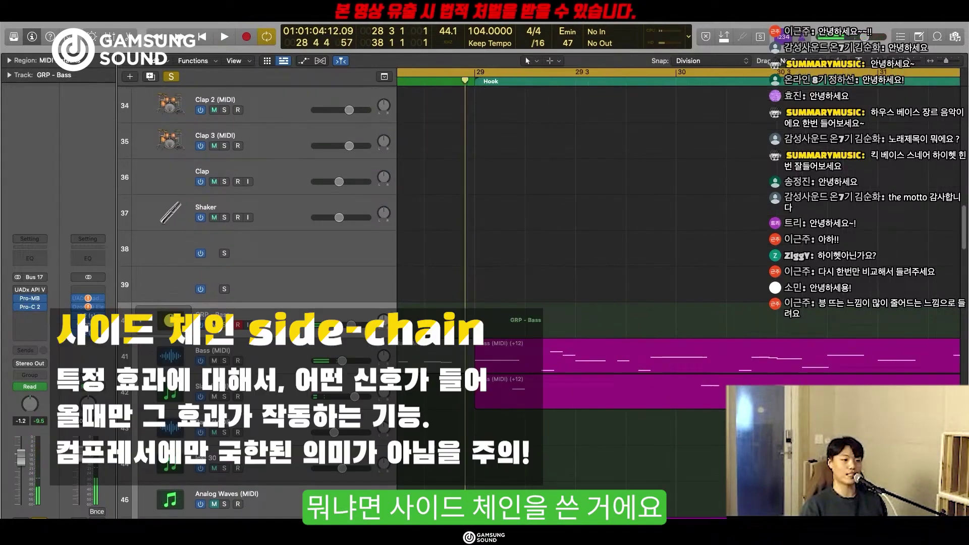
# Open the Pro-C 2 compressor on GRP - Bass and check which track feeds its side chain.
pyautogui.click(30, 307)
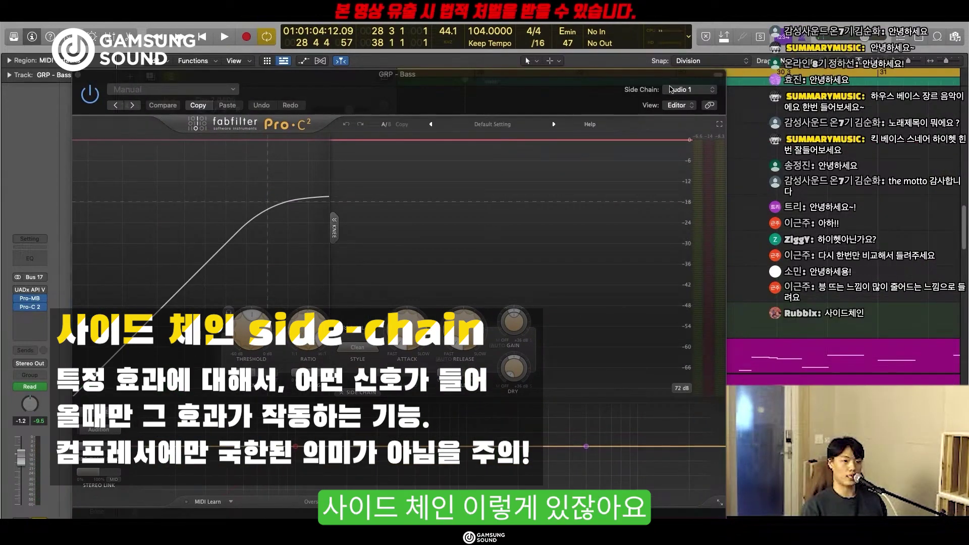
pyautogui.click(684, 91)
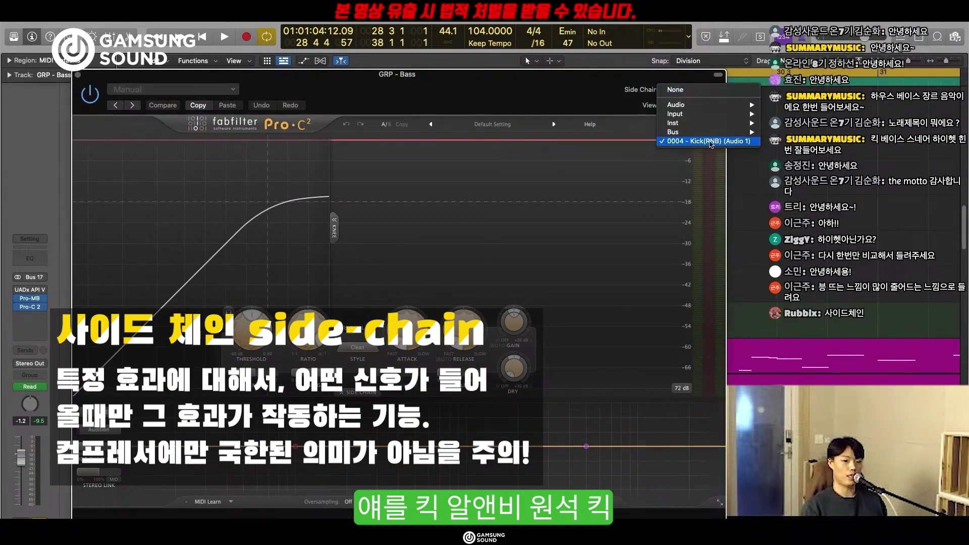
pyautogui.click(532, 82)
# Move the Pro-C 2 window clear of the tracks to examine the 0004 - Kick(RNB) side-chain source, and return it to full view.
pyautogui.moveTo(532, 82); pyautogui.dragTo(532, 293)
pyautogui.scroll(15, 525, 204)
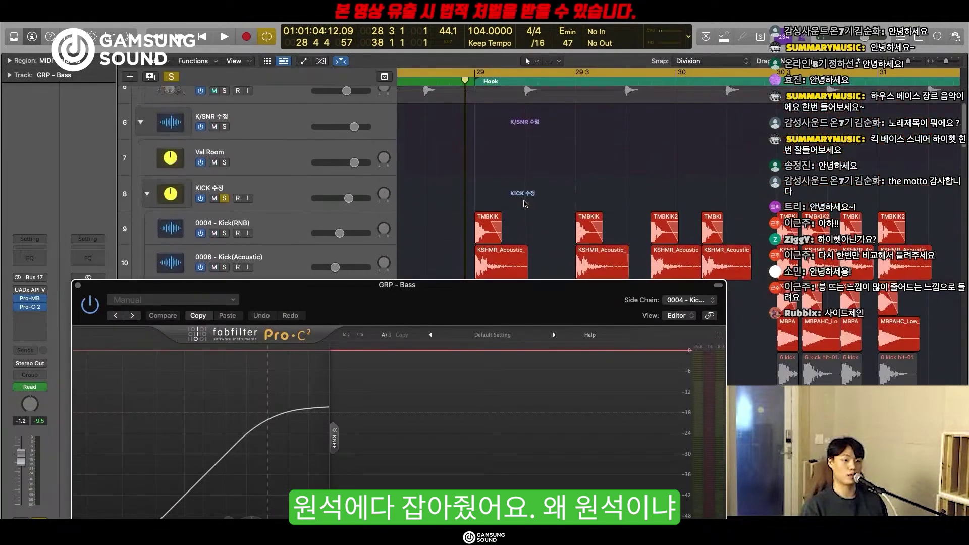
pyautogui.scroll(-5, 525, 203)
pyautogui.moveTo(468, 371); pyautogui.dragTo(574, 142)
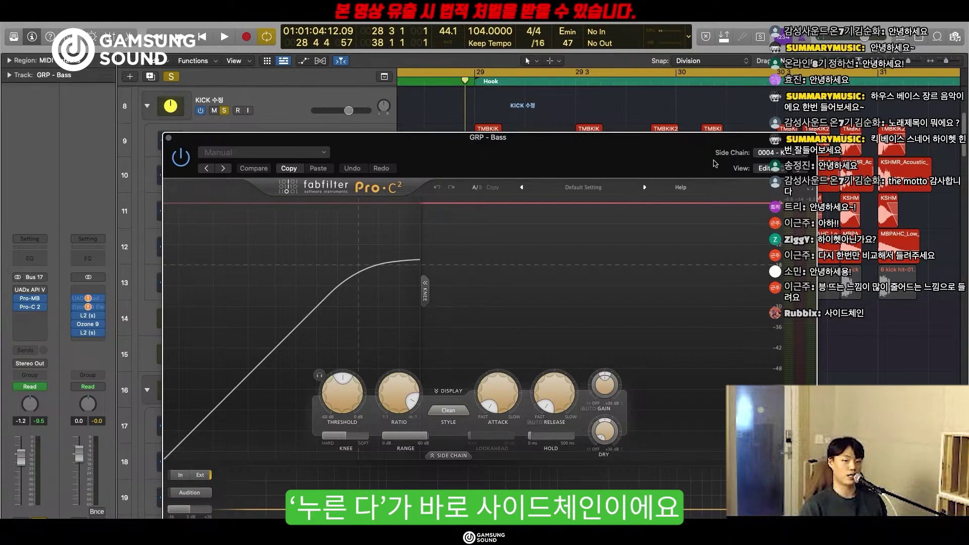
# Play the start of the Hook with the full Pro-C 2 display in view to watch the gain reduction on GRP - Bass.
pyautogui.moveTo(683, 157); pyautogui.dragTo(604, 149)
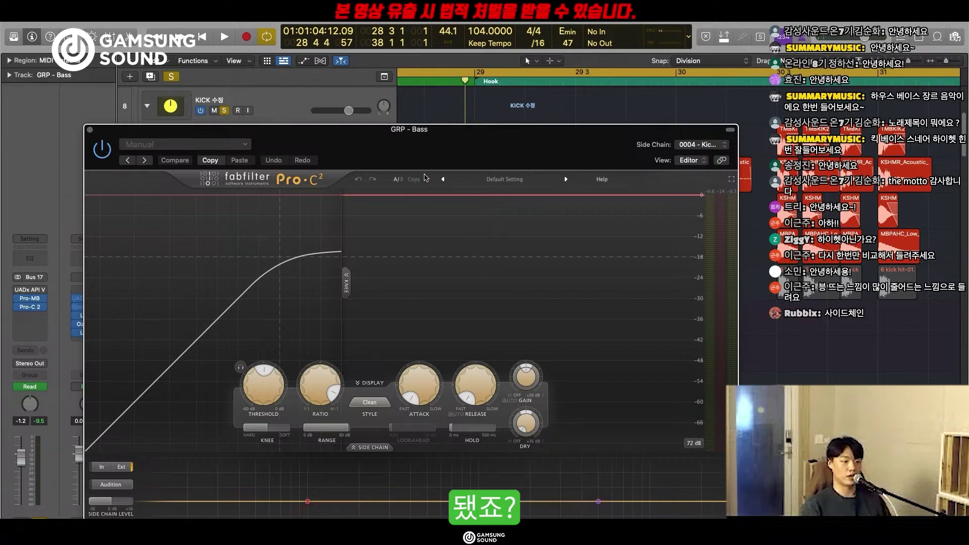
pyautogui.moveTo(420, 146); pyautogui.dragTo(398, 125)
pyautogui.press('space')
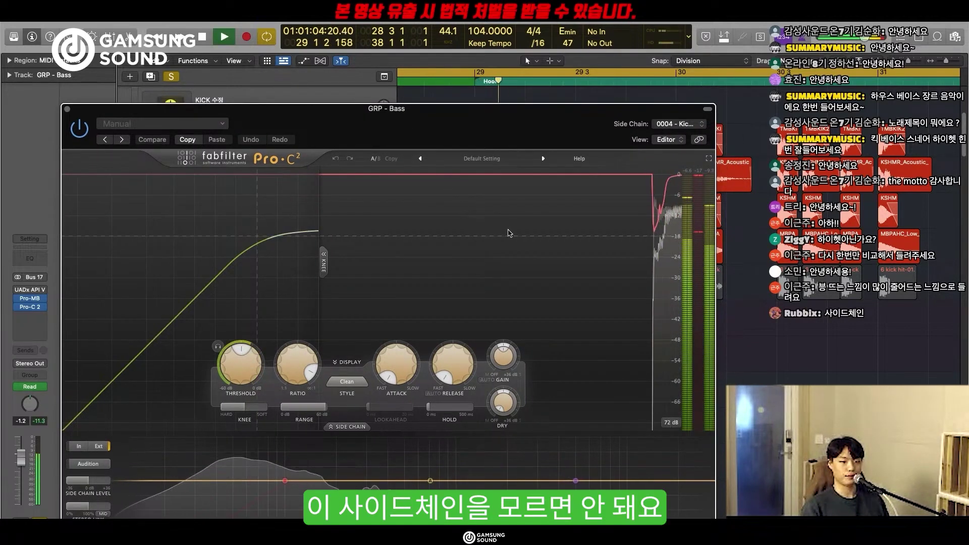
pyautogui.press('space')
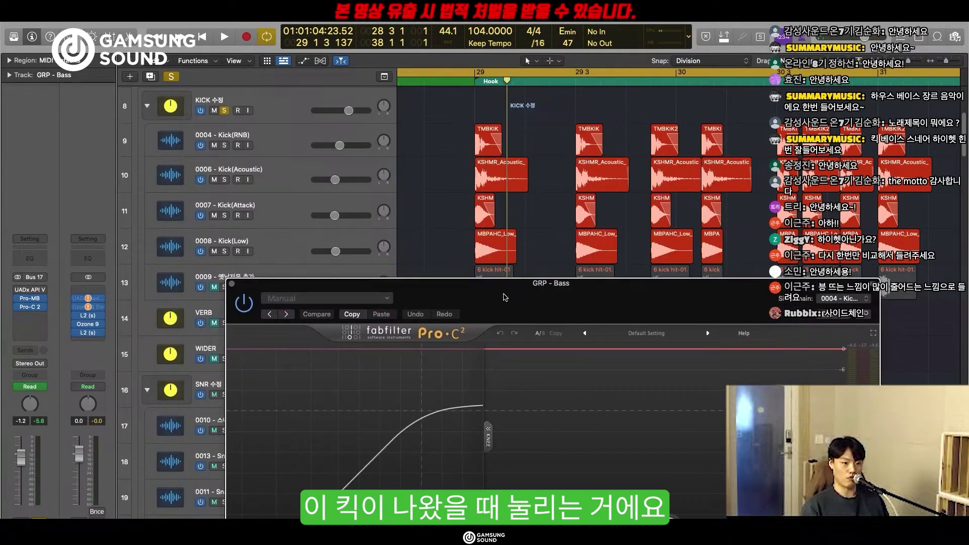
# Place the Pro-C 2 window below the kick tracks and play the Hook to compare the kick hits with the bass's gain reduction.
pyautogui.moveTo(503, 298); pyautogui.dragTo(235, 279)
pyautogui.press('space')
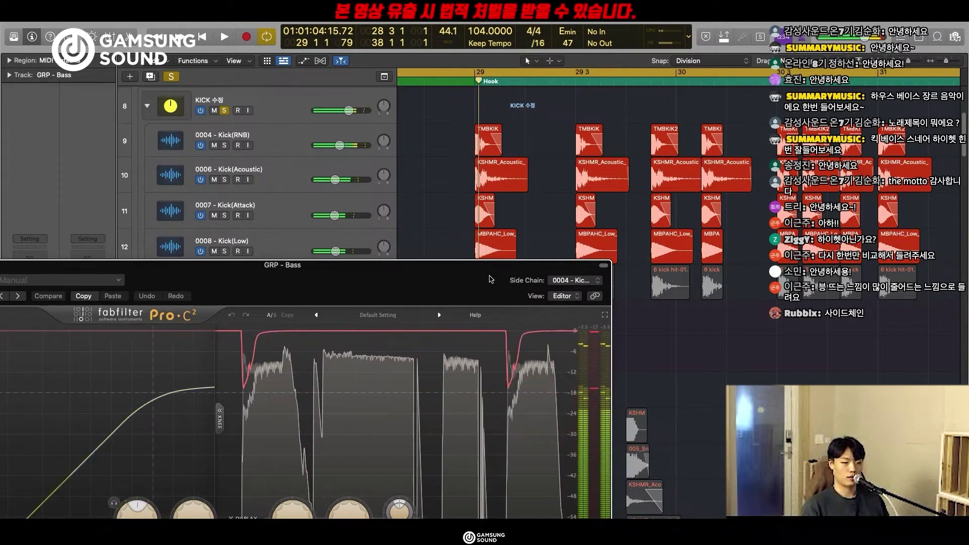
pyautogui.moveTo(490, 279); pyautogui.dragTo(679, 277)
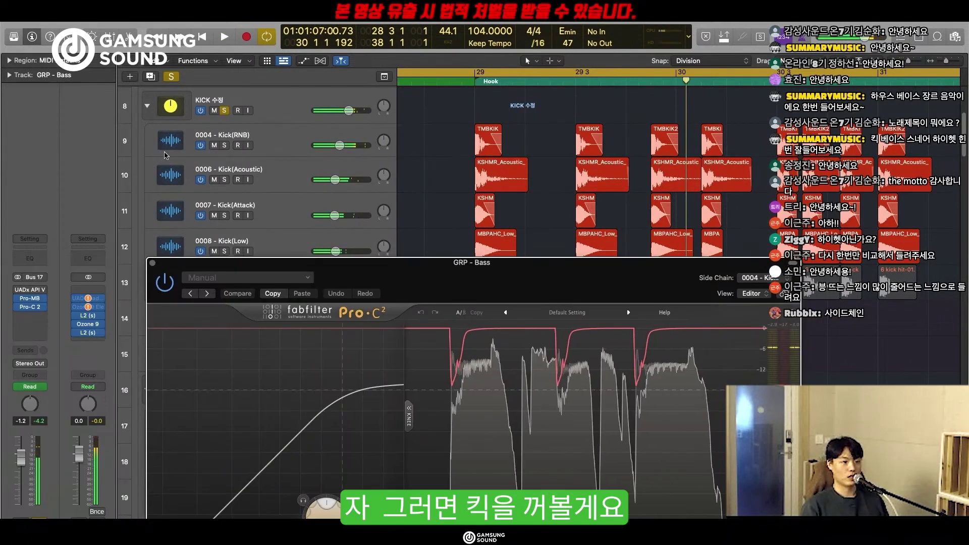
# Unsolo KICK 수정 and play the Hook to hear the side-chained bass without the kick.
pyautogui.click(222, 110)
pyautogui.press('space')
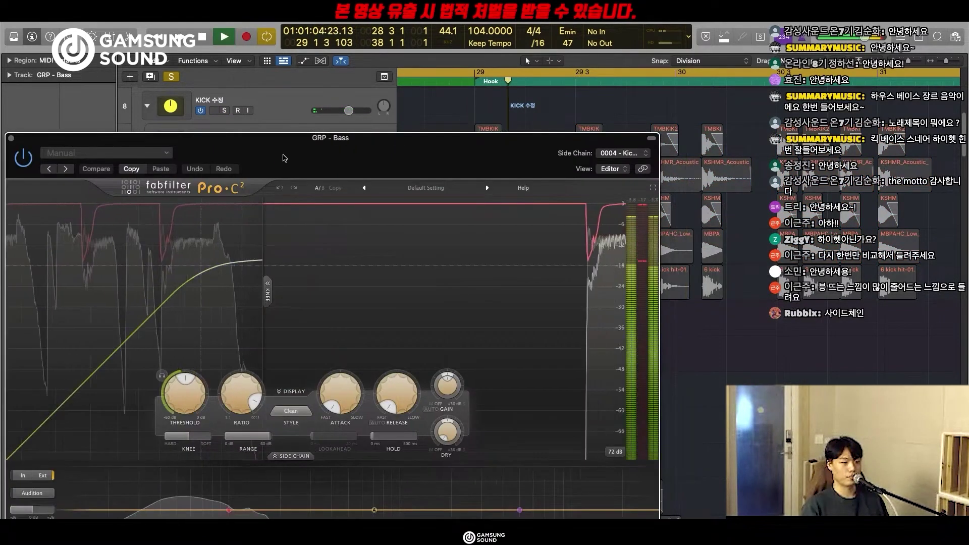
pyautogui.moveTo(284, 158); pyautogui.dragTo(349, 173)
pyautogui.press('space')
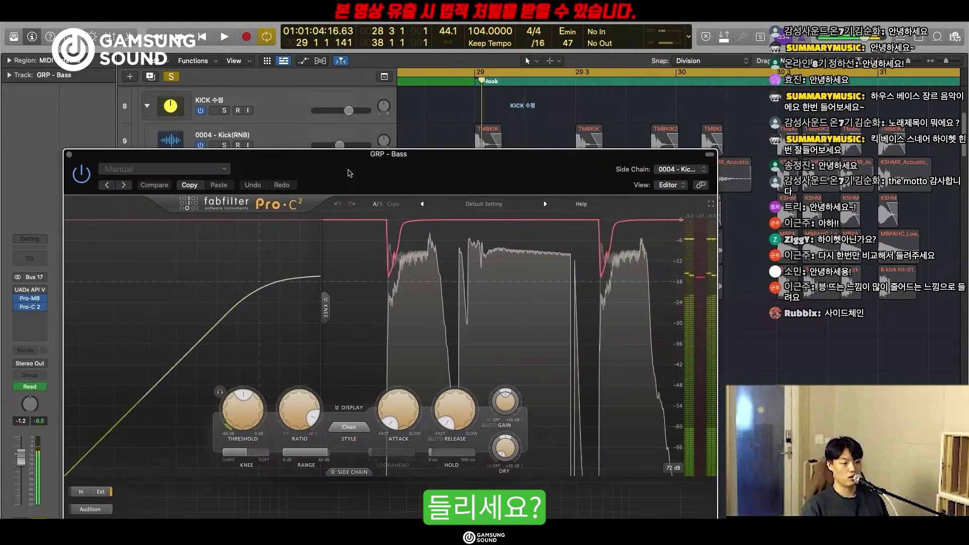
# Play the full mix over the Hook with no track soloed, watching how Pro-C 2 ducks the bass under the kick.
pyautogui.moveTo(349, 173); pyautogui.dragTo(480, 351)
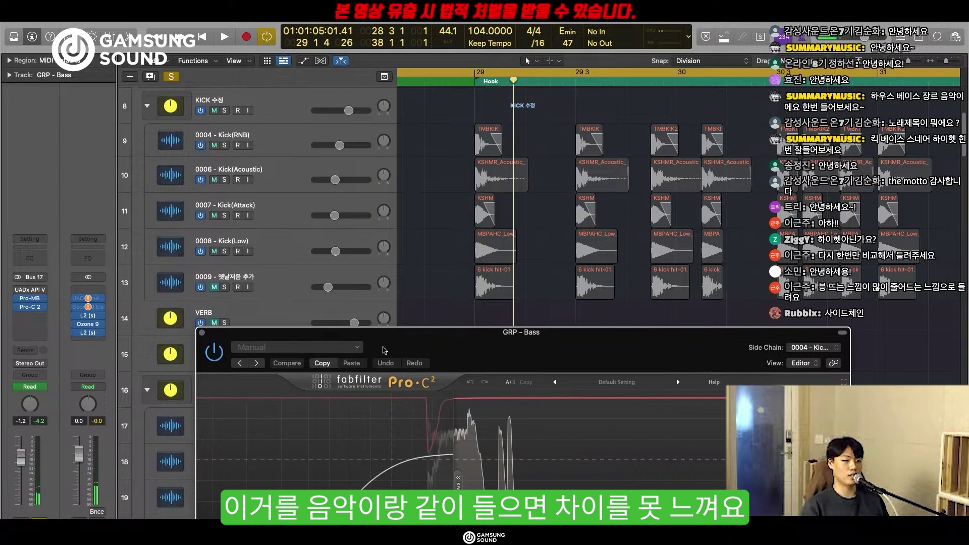
pyautogui.moveTo(385, 350); pyautogui.dragTo(325, 242)
pyautogui.press('space')
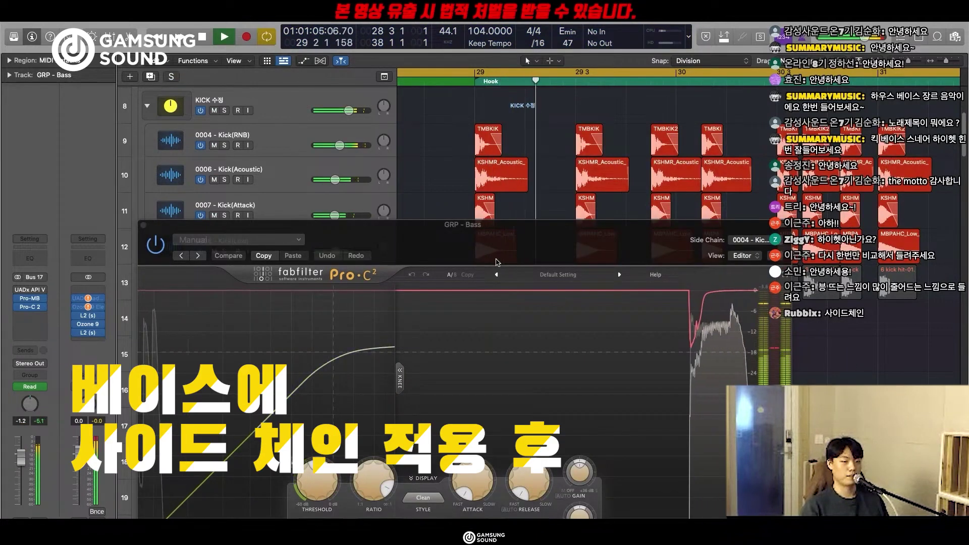
pyautogui.moveTo(496, 262); pyautogui.dragTo(474, 249)
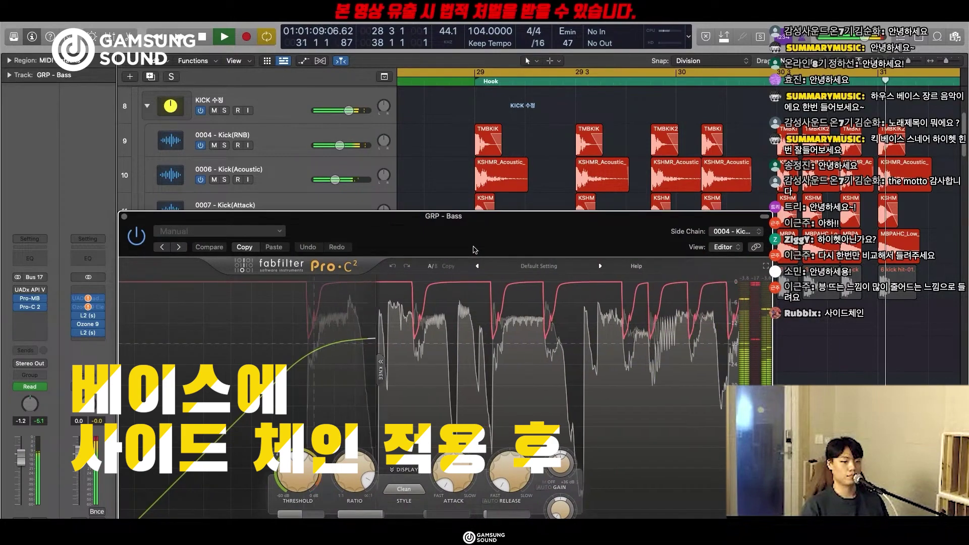
pyautogui.press('space')
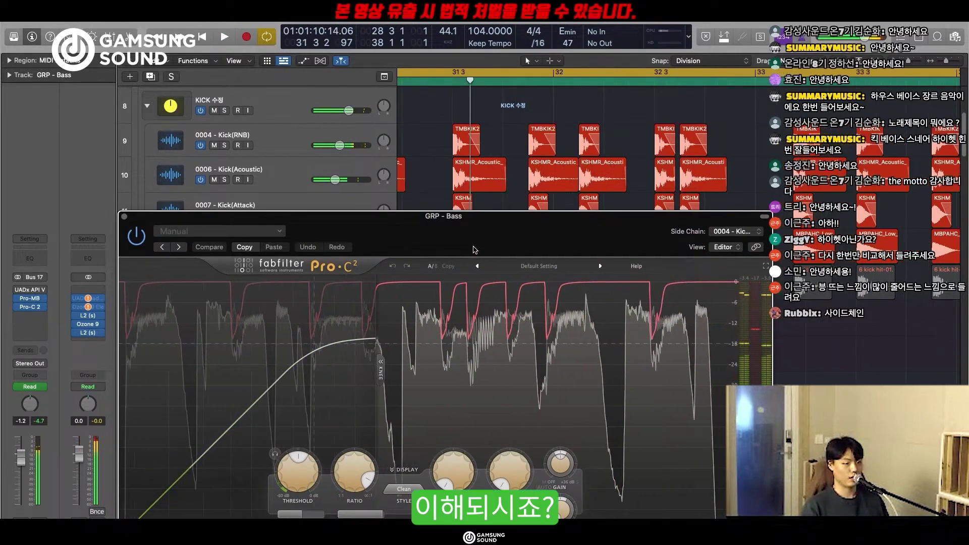
# Close the GRP - Bass compressor and open the Pro-C 2 on the GRP - Clavinet track stack.
pyautogui.moveTo(475, 250); pyautogui.dragTo(535, 374)
pyautogui.scroll(-5, 507, 288)
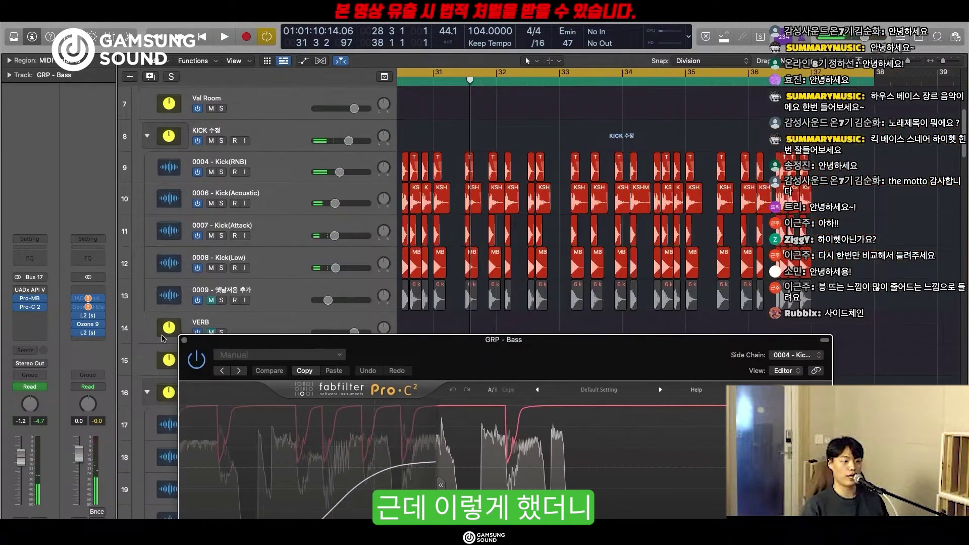
pyautogui.click(184, 340)
pyautogui.scroll(-4, 478, 379)
pyautogui.hscroll(-6, 474, 378)
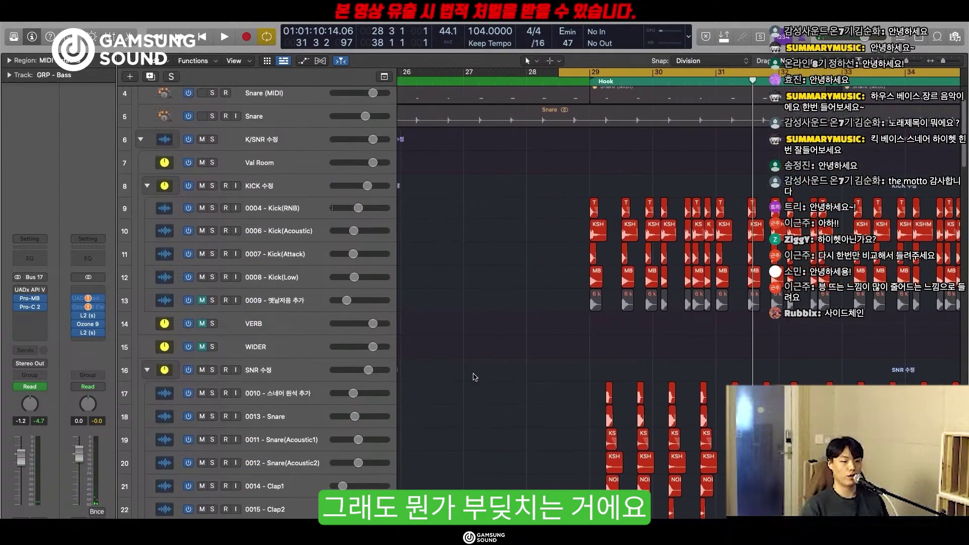
pyautogui.scroll(-15, 474, 377)
pyautogui.press('super+Down')
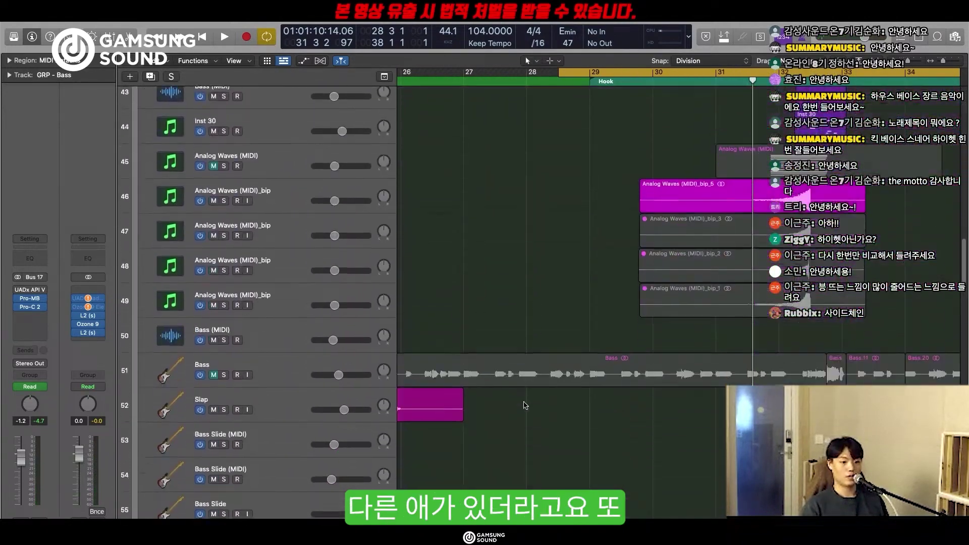
pyautogui.scroll(-6, 524, 406)
pyautogui.click(35, 318)
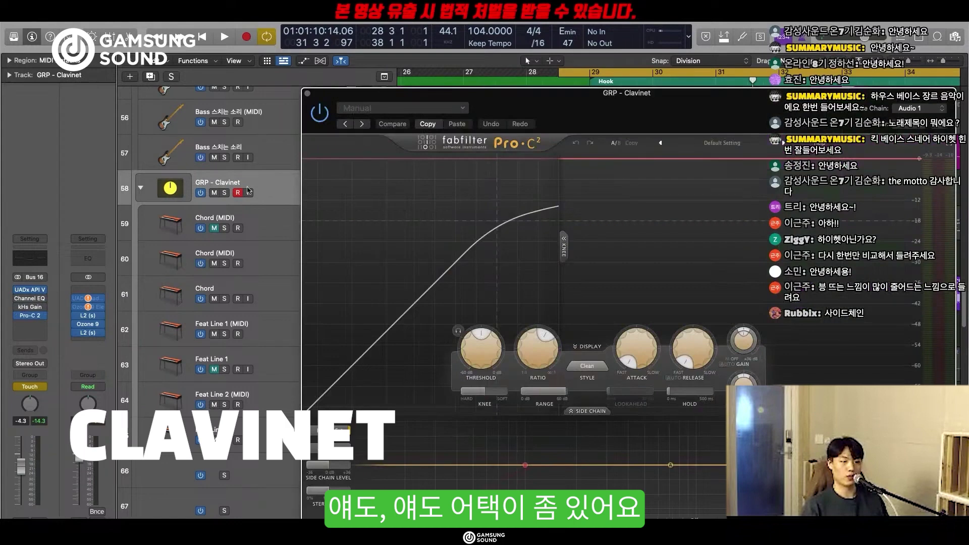
# Solo GRP - Clavinet and play the Hook to watch its side-chained compression, closing the Pro-C 2 window at the end.
pyautogui.press('s')
pyautogui.press('space')
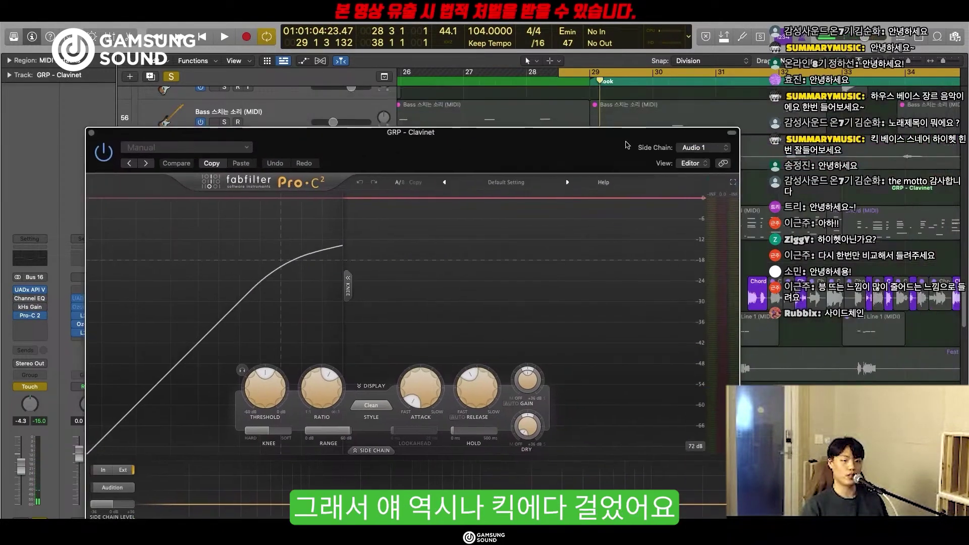
pyautogui.press('space')
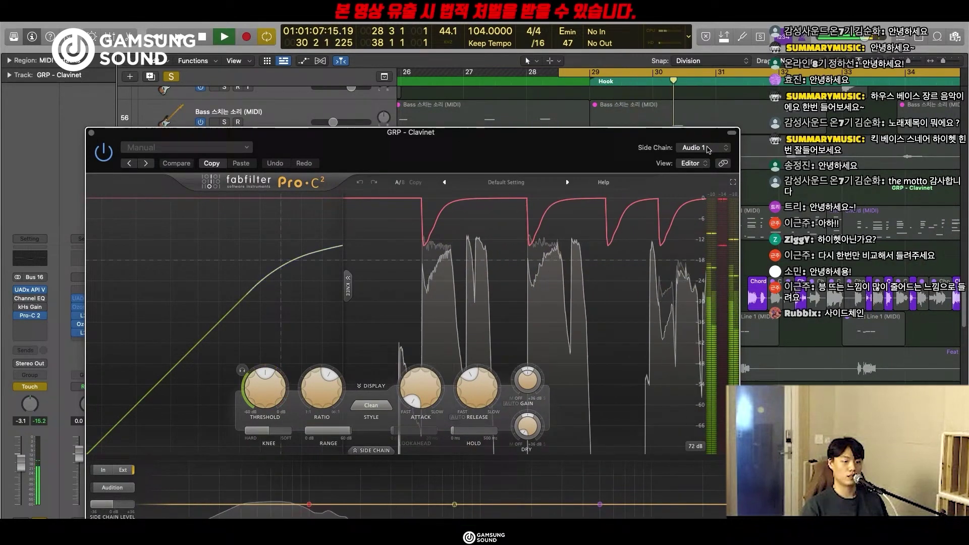
pyautogui.press('space')
pyautogui.click(92, 133)
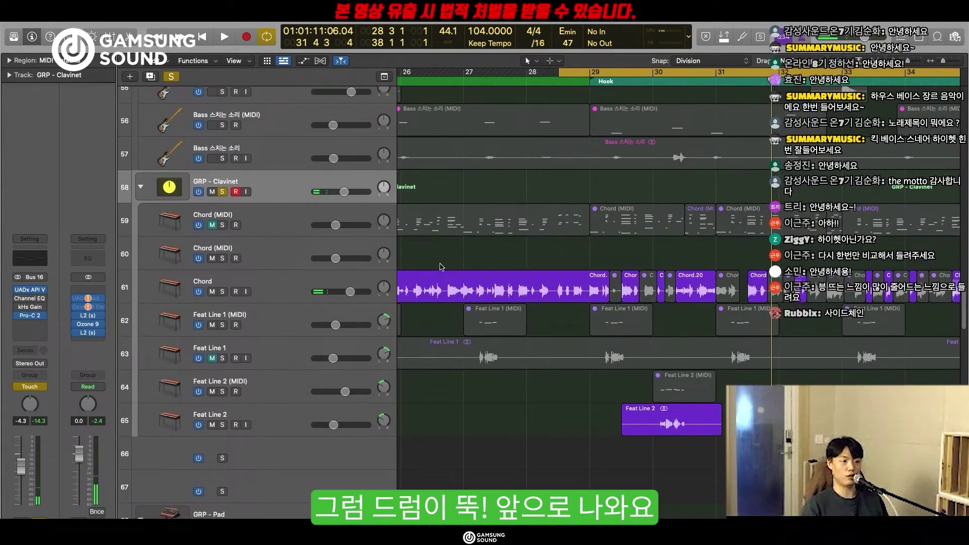
# Solo the GRP - Pad track stack and play the Hook through its later bars to hear the synth.
pyautogui.scroll(-10, 440, 267)
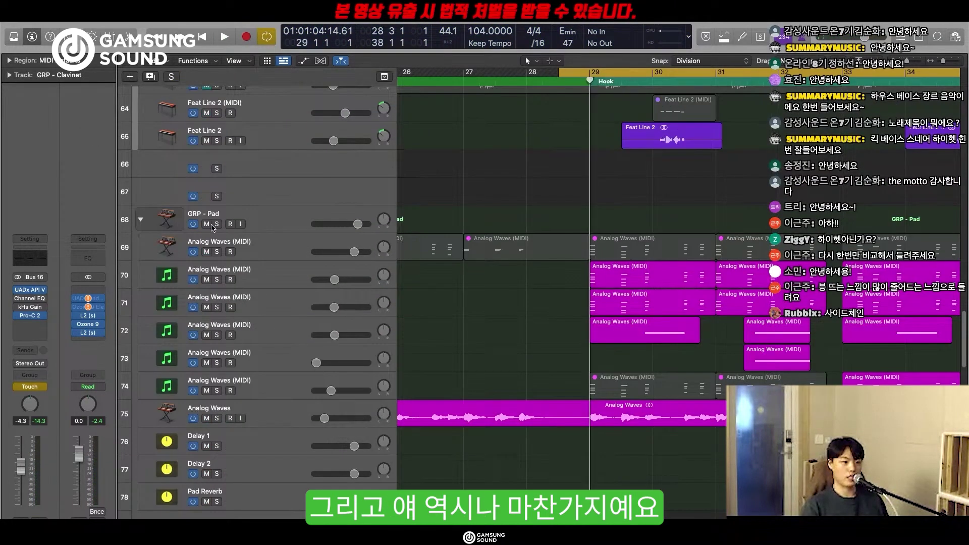
pyautogui.click(215, 224)
pyautogui.press('space')
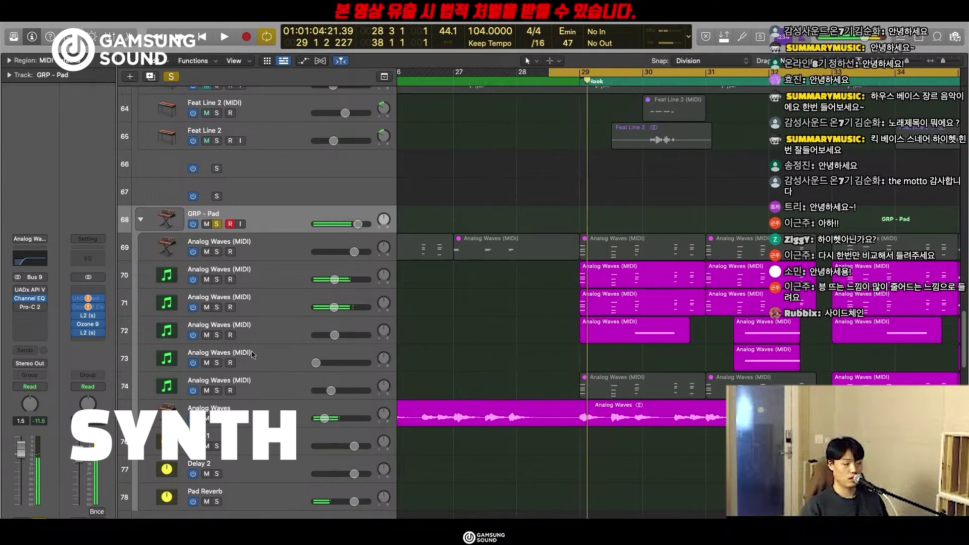
pyautogui.press('space')
pyautogui.hscroll(3, 546, 372)
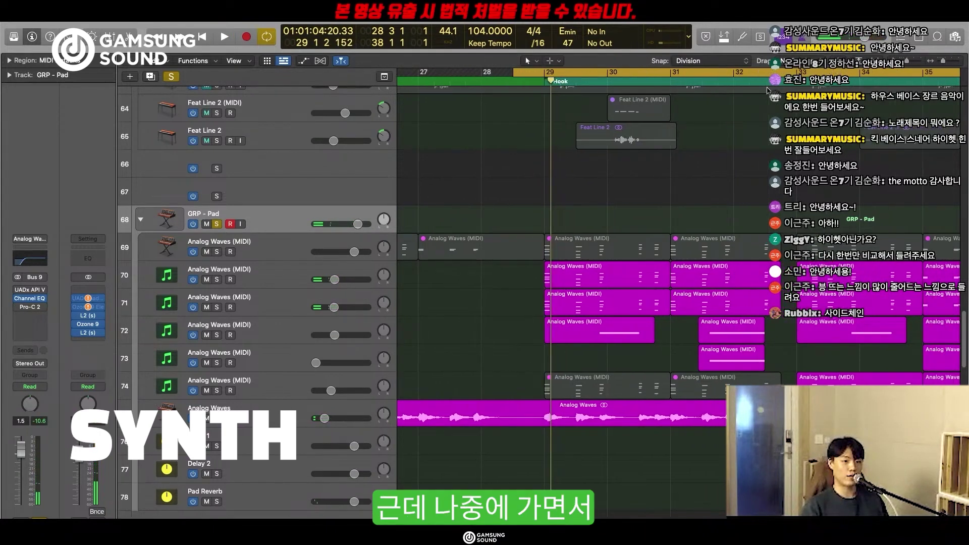
pyautogui.press('space')
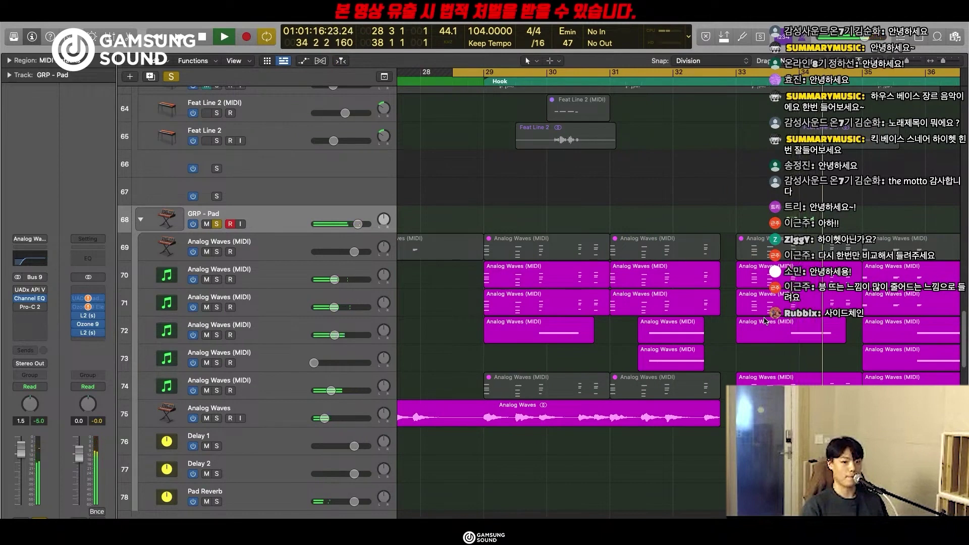
pyautogui.press('space')
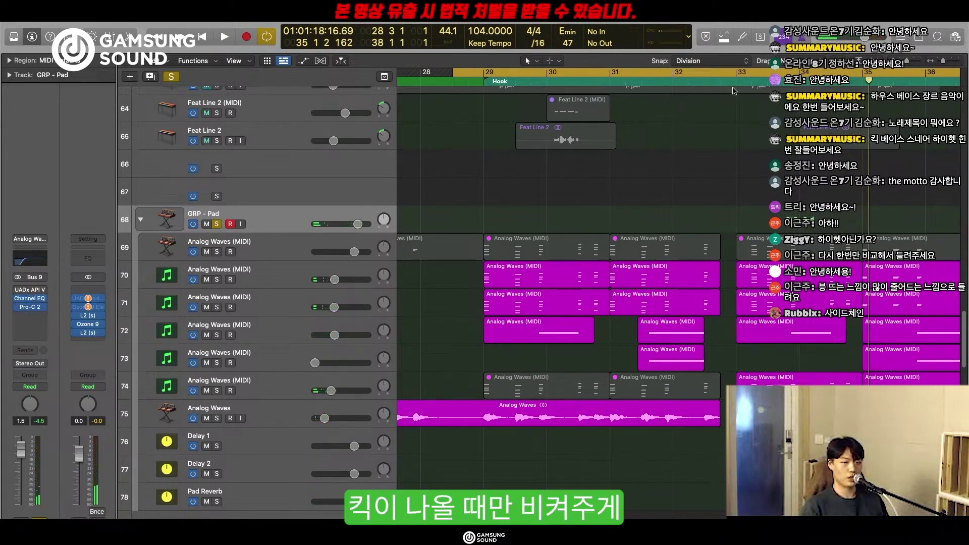
# Play GRP - Pad from bar 35 with its Pro-C 2 display open, and close the plug-in window.
pyautogui.press('space')
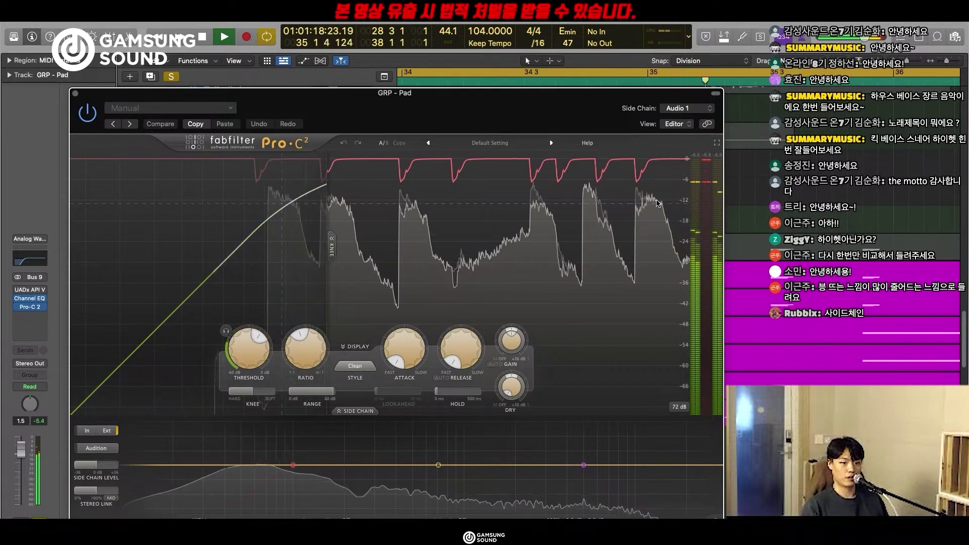
pyautogui.press('space')
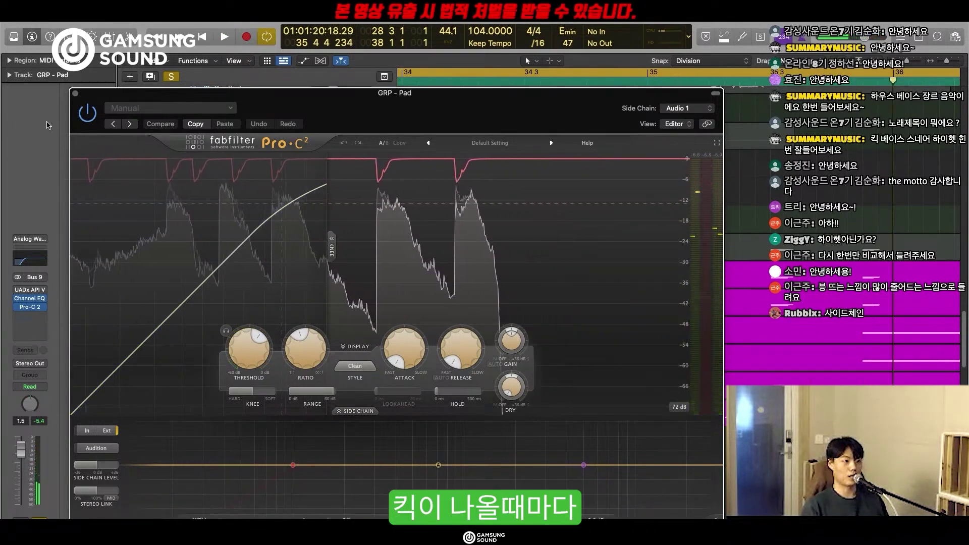
pyautogui.click(75, 93)
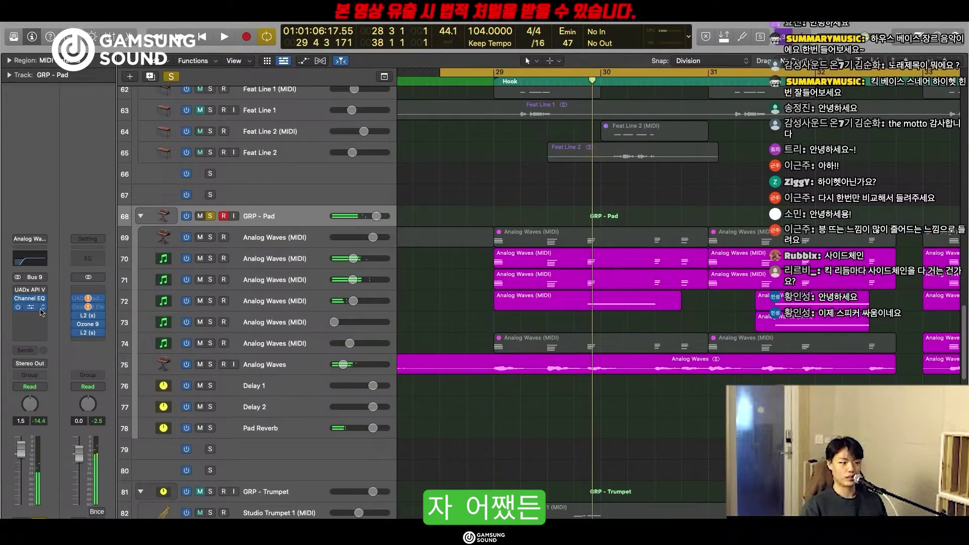
# Play the full mix over the Hook, and listen with the 0004 - Kick(RNB) track soloed.
pyautogui.scroll(-5, 469, 320)
pyautogui.scroll(8, 469, 320)
pyautogui.scroll(8, 469, 319)
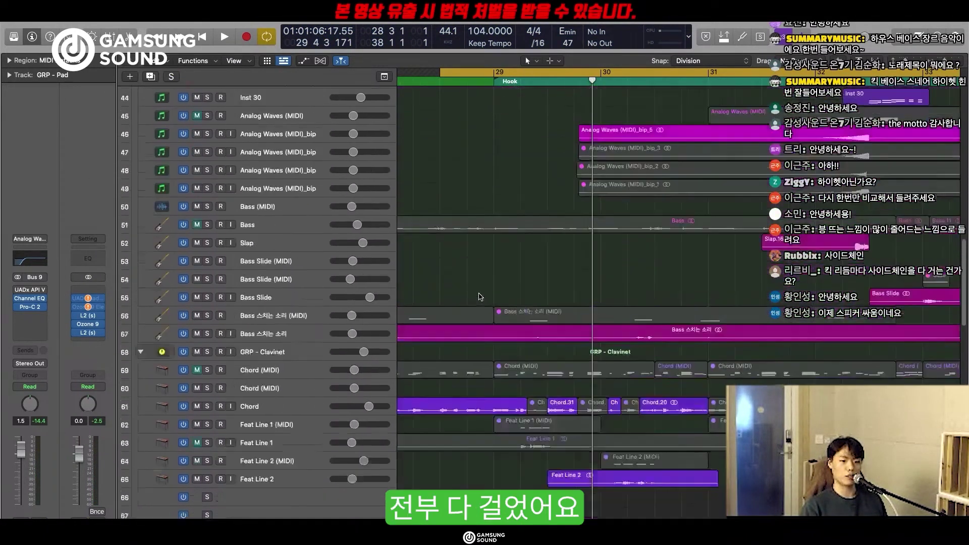
pyautogui.click(284, 165)
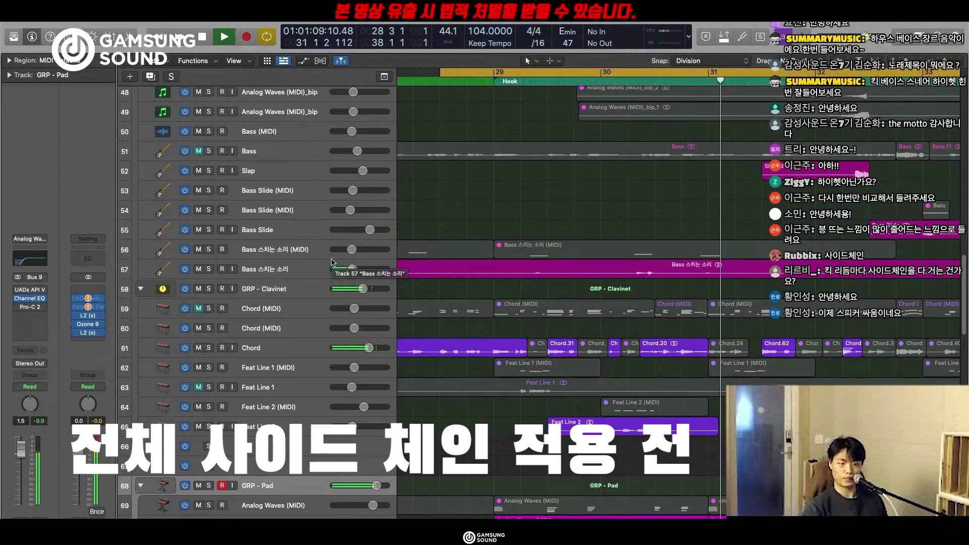
pyautogui.press('space')
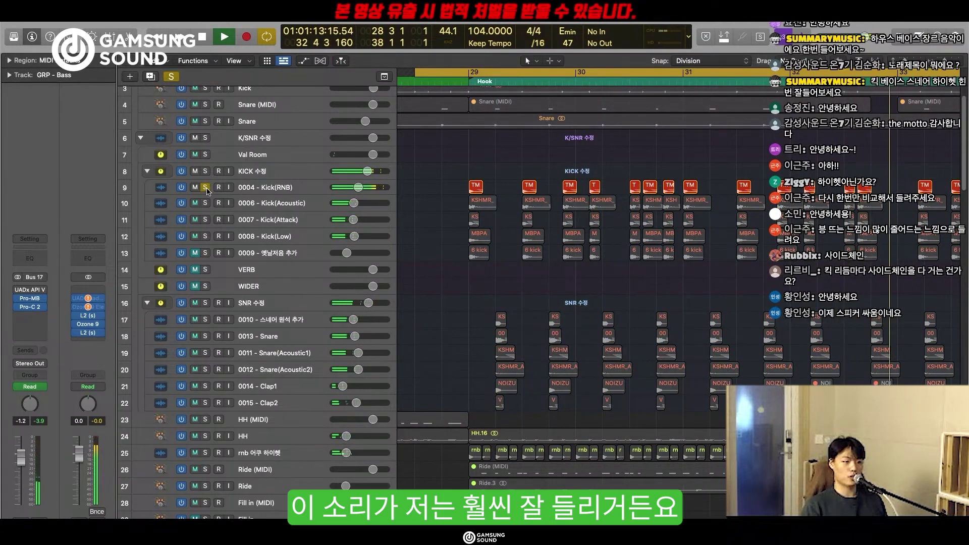
pyautogui.press('space')
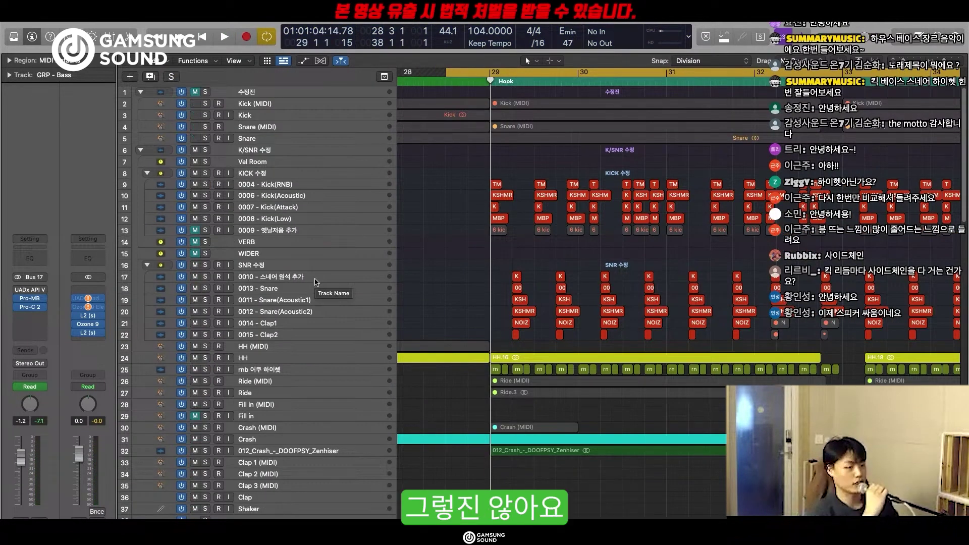
pyautogui.hotkey('ctrl', 'm')
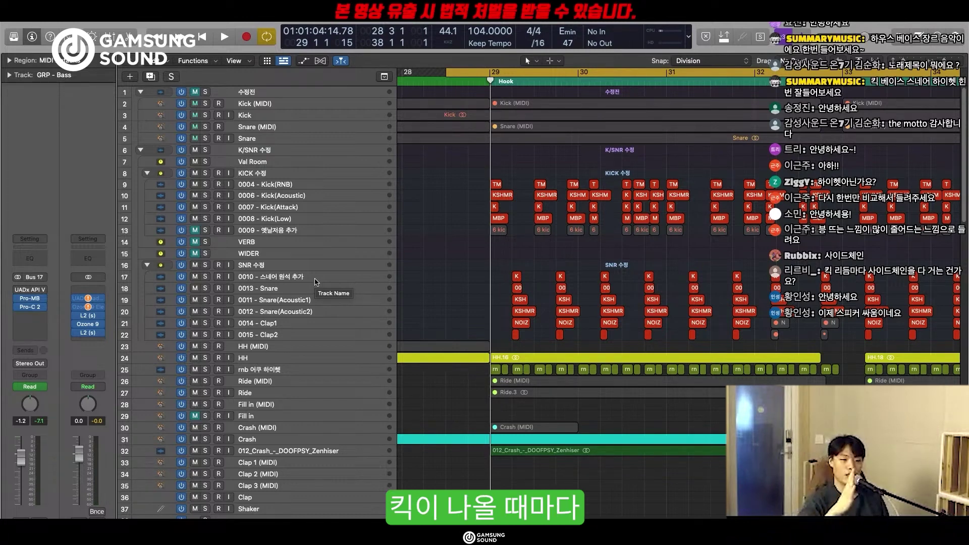
pyautogui.hotkey('ctrl', 'm')
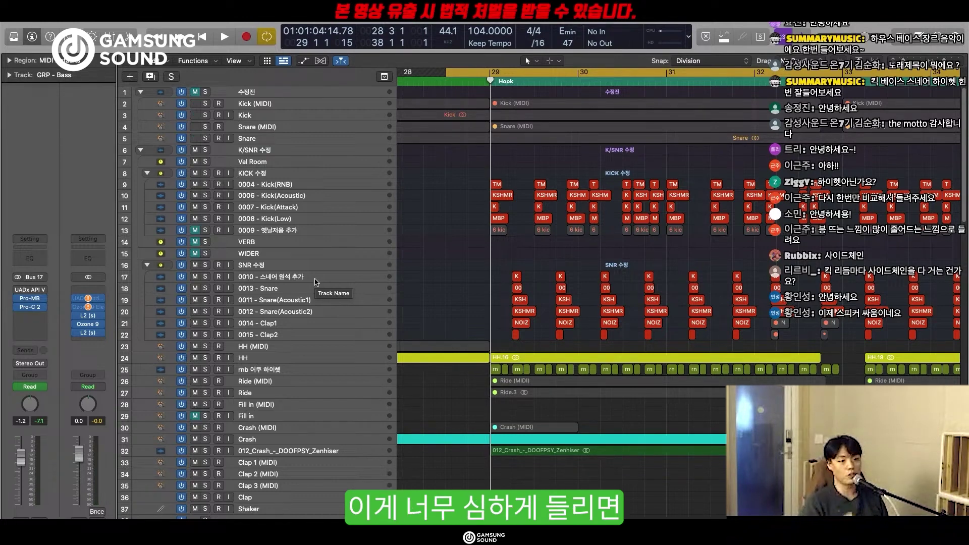
pyautogui.scroll(-2, 486, 348)
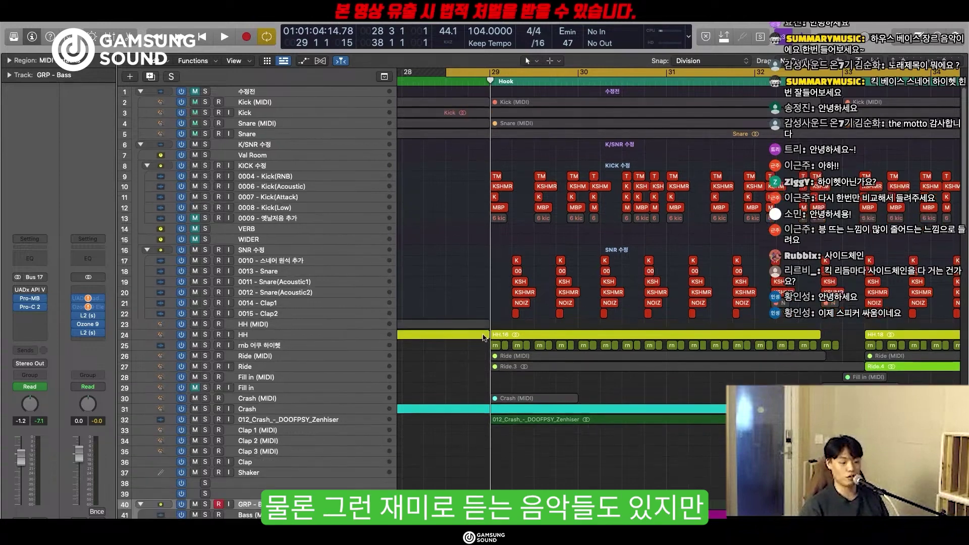
pyautogui.hotkey('ctrl', 'm')
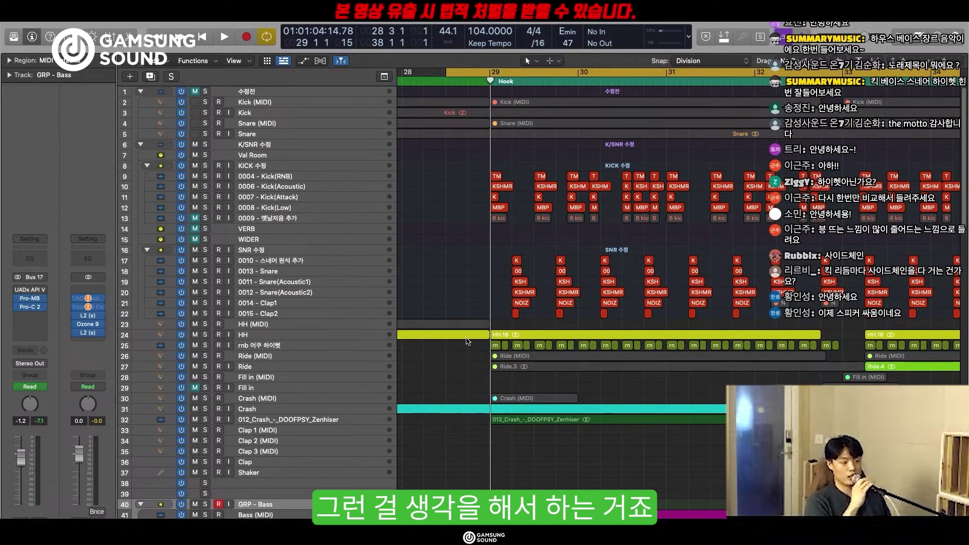
pyautogui.hotkey('ctrl', 'm')
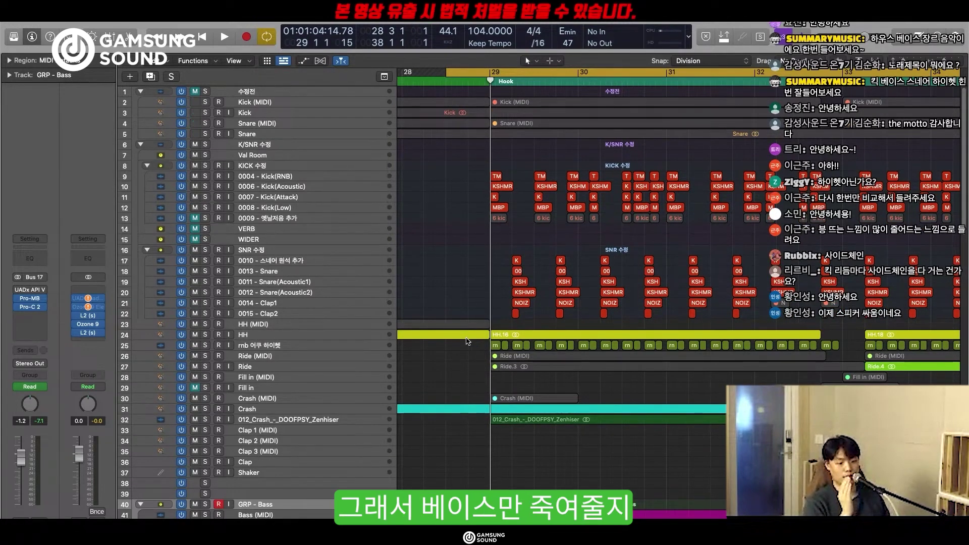
pyautogui.hotkey('ctrl', 'm')
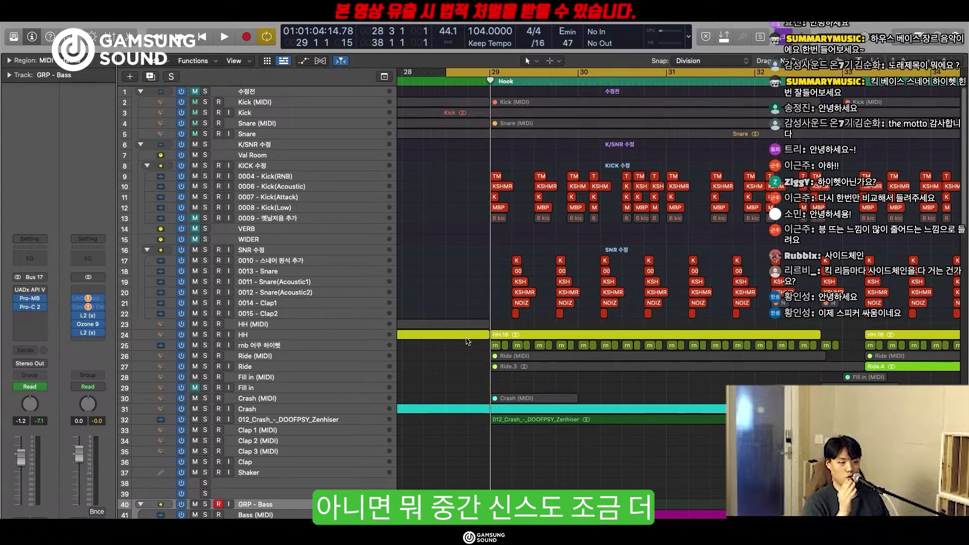
pyautogui.hotkey('ctrl', 'm')
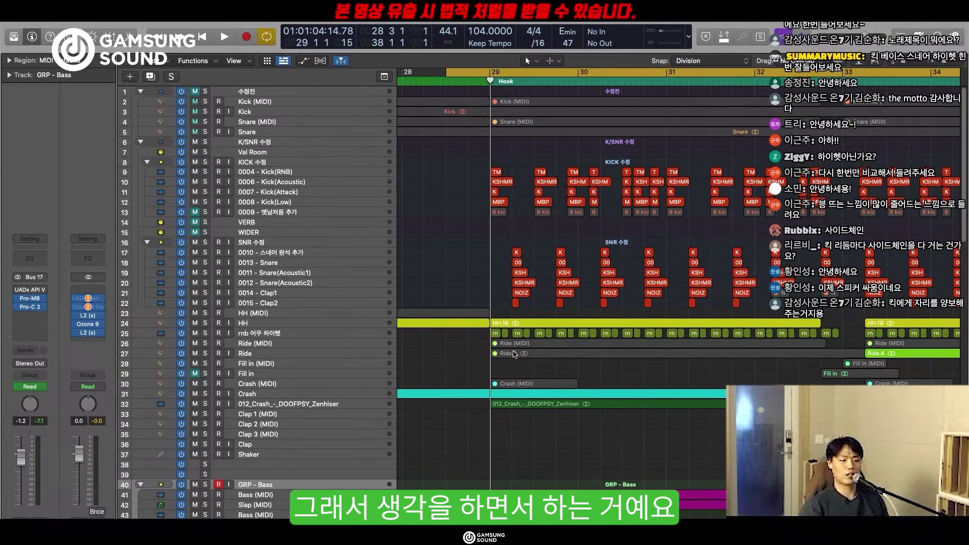
pyautogui.hotkey('ctrl', 'm')
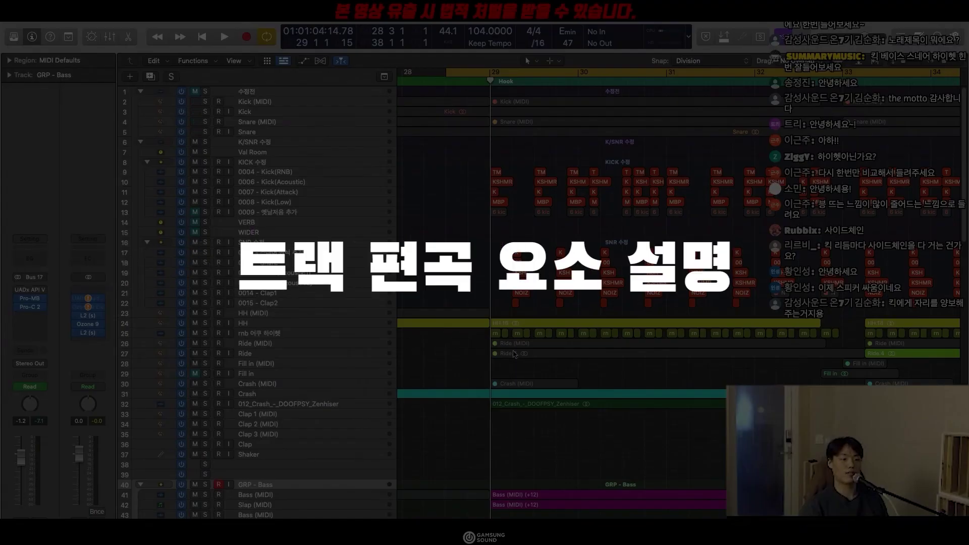
# Play the Hook with the KICK 수정 and SNR 수정 stacks soloed, and again with VERB and WIDER muted.
pyautogui.scroll(3, 581, 428)
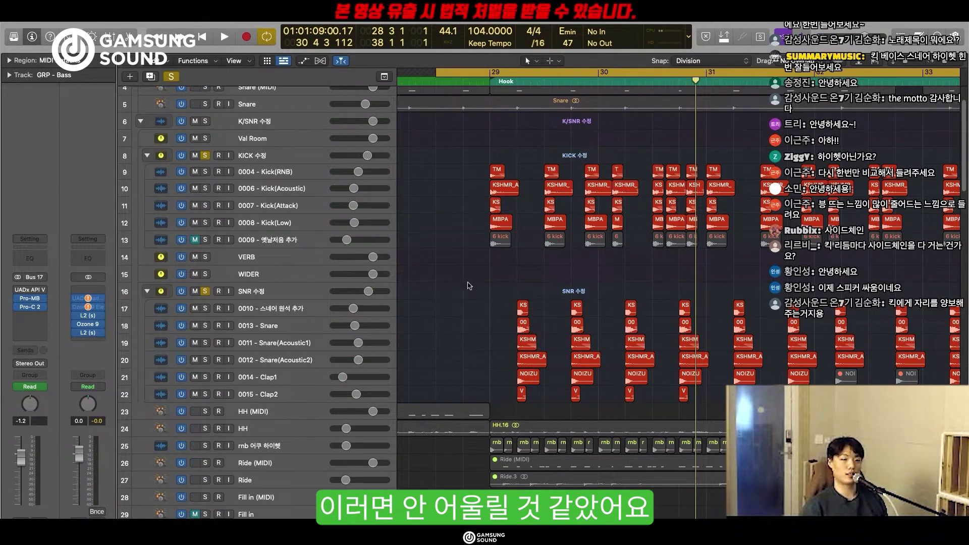
pyautogui.press('space')
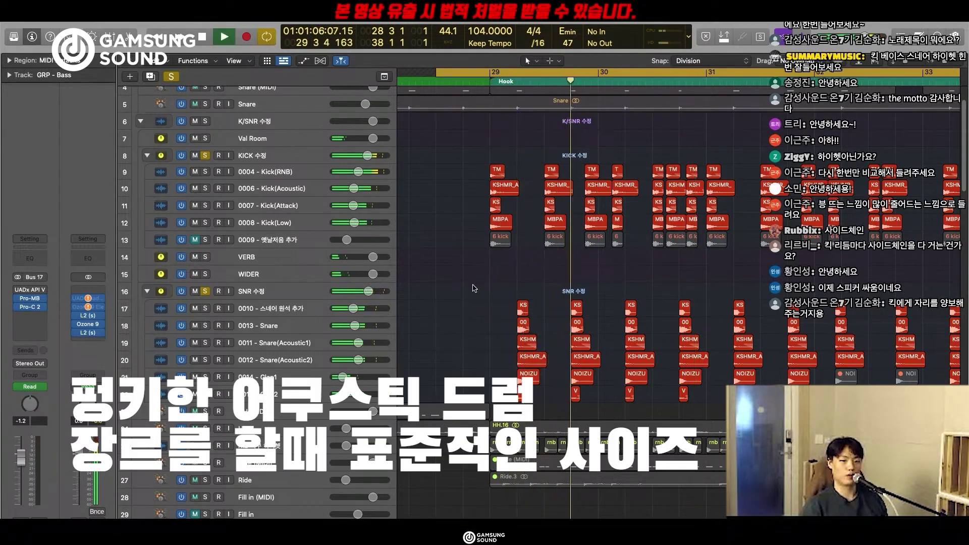
pyautogui.press('space')
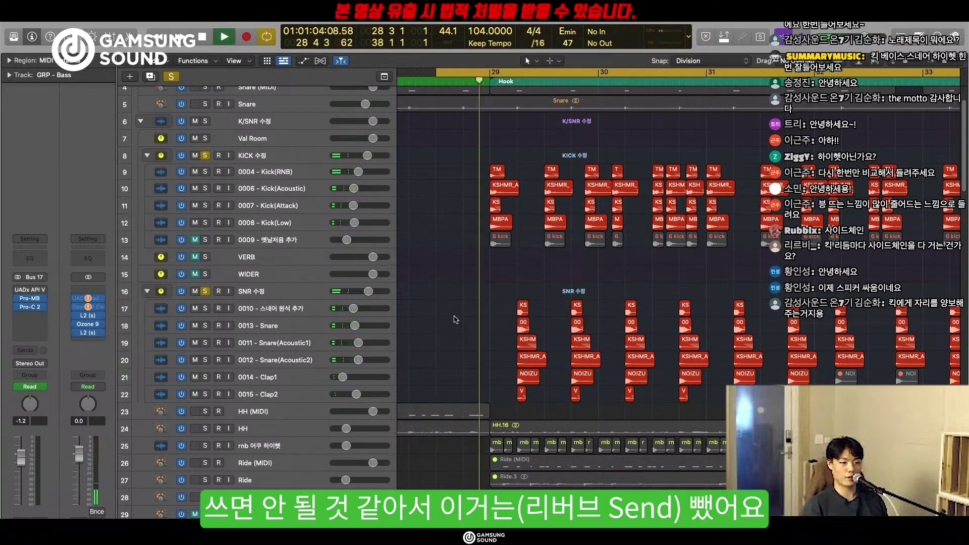
pyautogui.press('space')
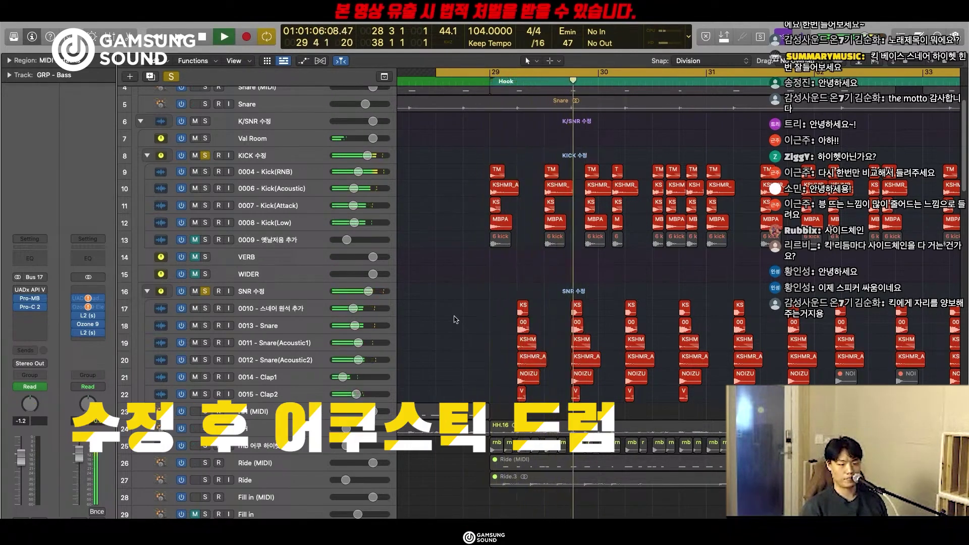
pyautogui.press('space')
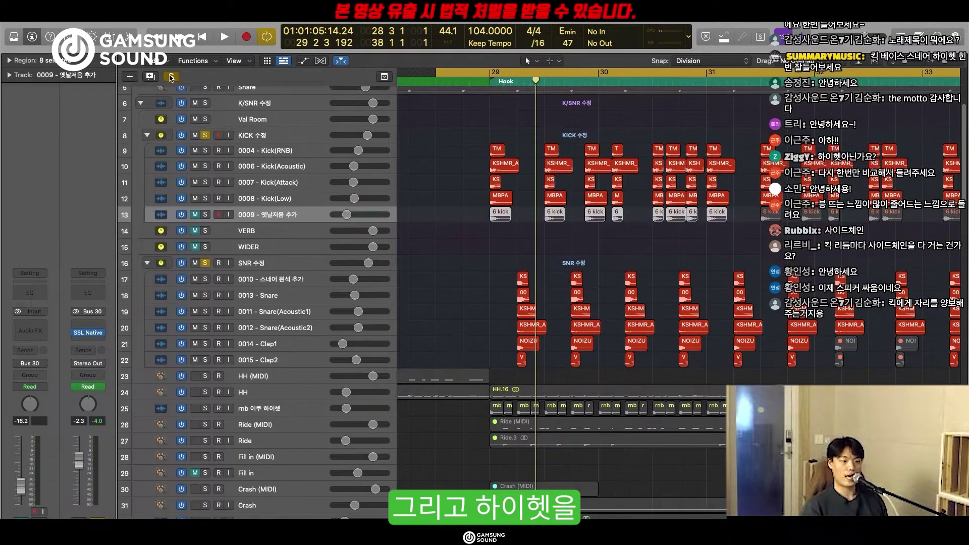
# Clear the drum solos and play the Hook with only the rnb 어쿠 하이헷 track soloed.
pyautogui.click(171, 77)
pyautogui.press('super+Down')
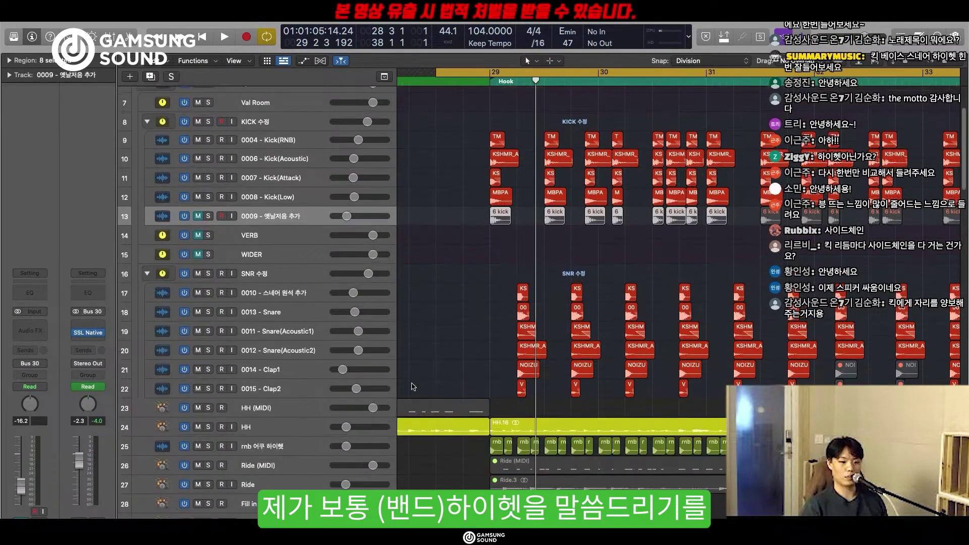
pyautogui.scroll(-3, 398, 386)
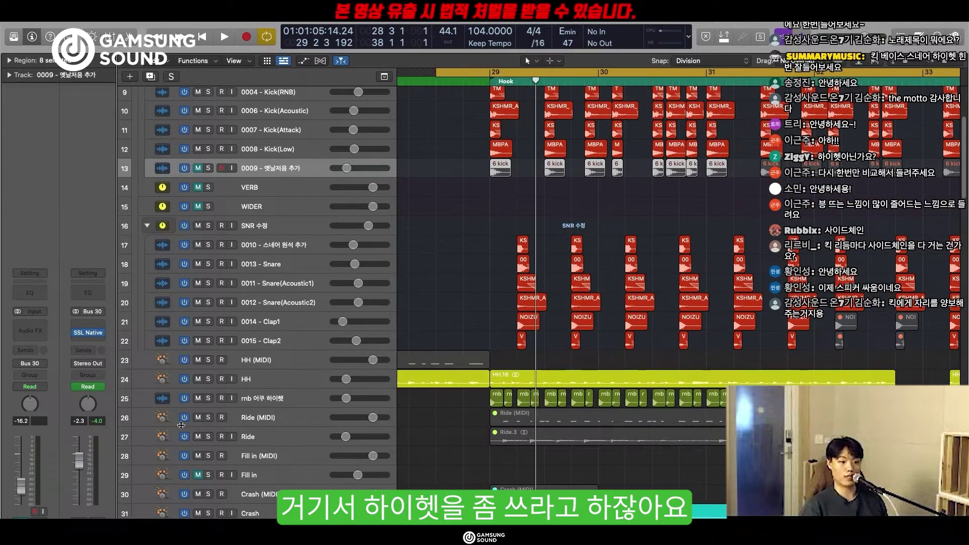
pyautogui.click(208, 398)
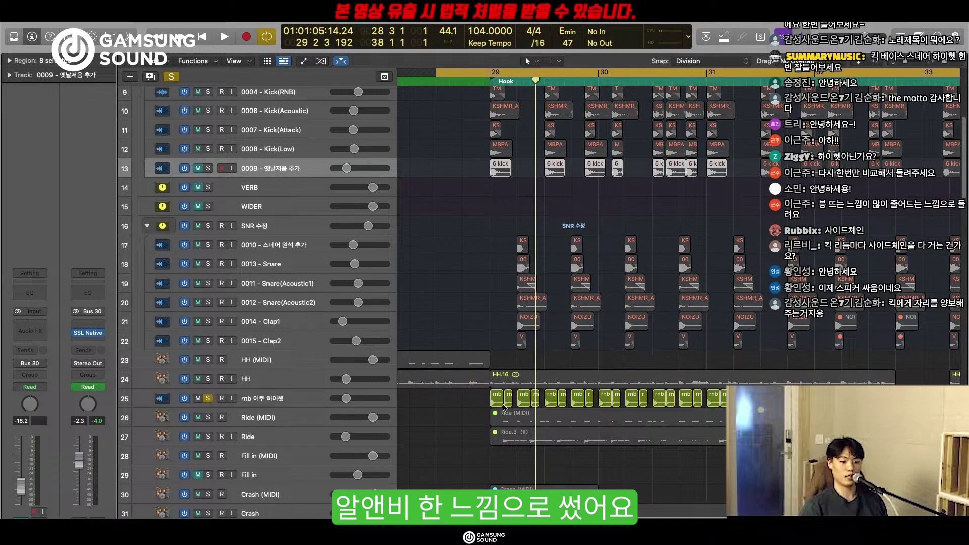
pyautogui.press('space')
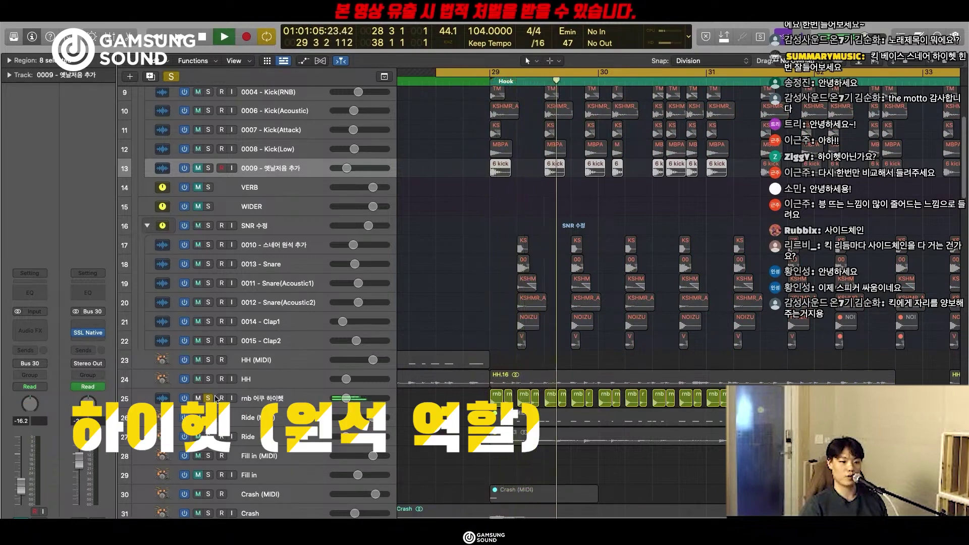
pyautogui.press('space')
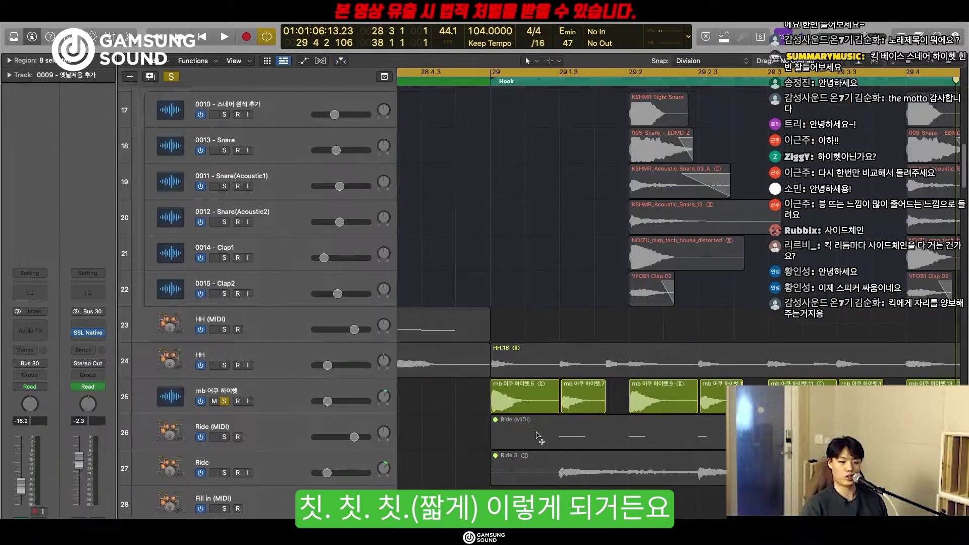
# Replay the rnb 어쿠 하이헷 track and examine the timing of its first regions up close at bar 29.
pyautogui.scroll(-5, 539, 436)
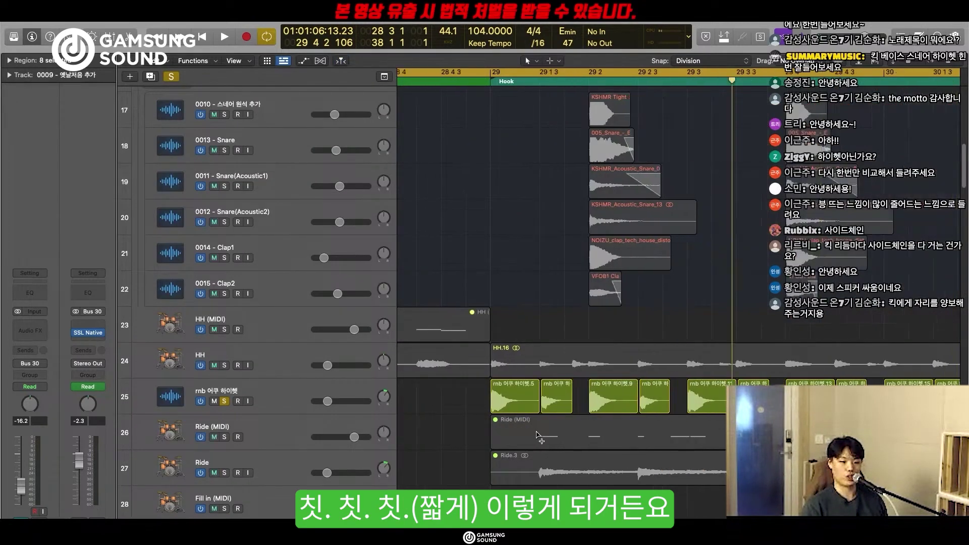
pyautogui.click(225, 402)
pyautogui.press('space')
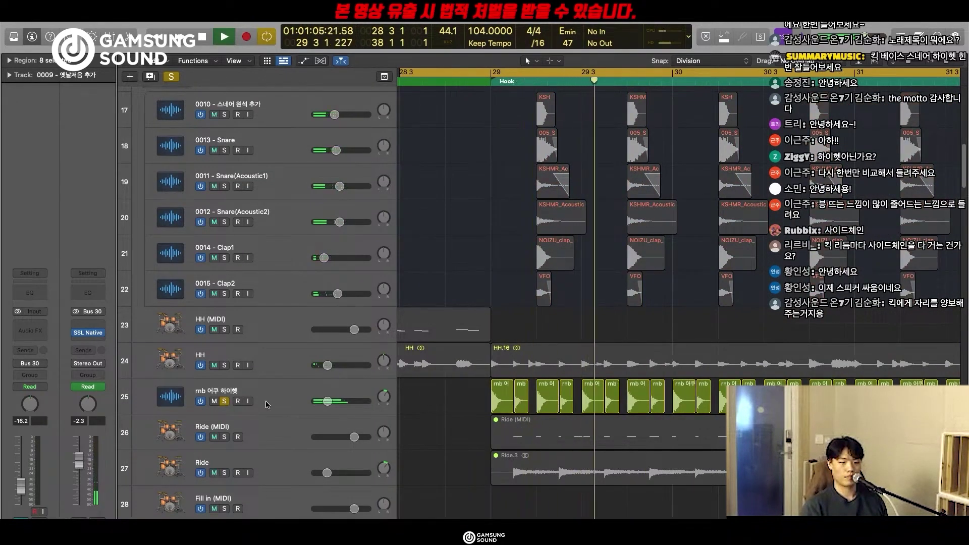
pyautogui.scroll(10, 631, 404)
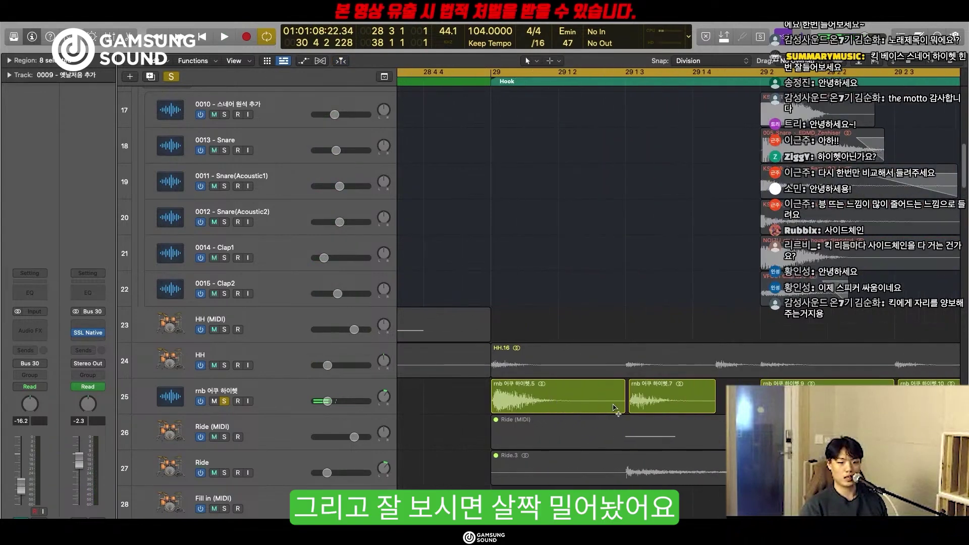
pyautogui.hscroll(5, 632, 402)
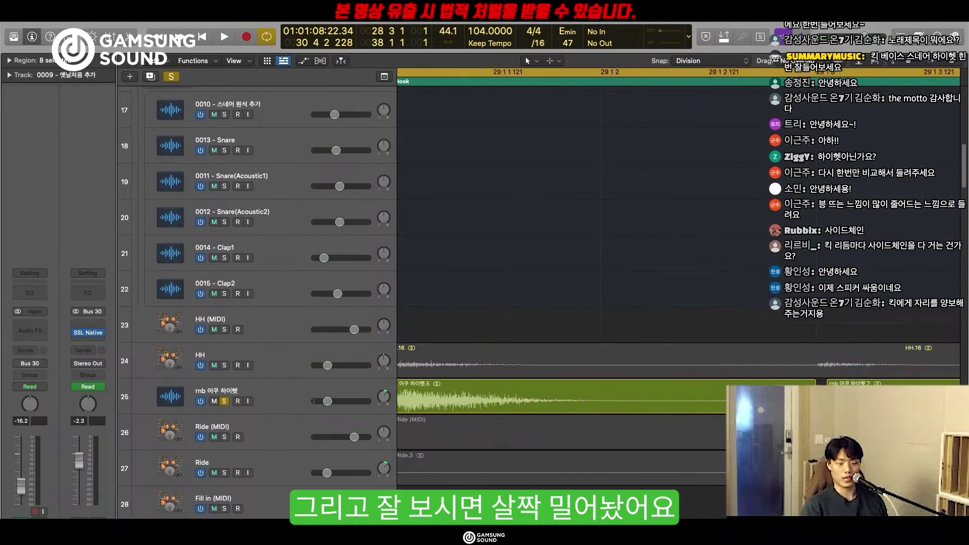
pyautogui.moveTo(858, 400); pyautogui.dragTo(847, 400)
pyautogui.press('super+Left')
pyautogui.press('super+Left')
pyautogui.press('super+Left')
pyautogui.press('super+Left')
pyautogui.press('super+Left')
pyautogui.press('super+Left')
pyautogui.press('super+Left')
pyautogui.press('super+Left')
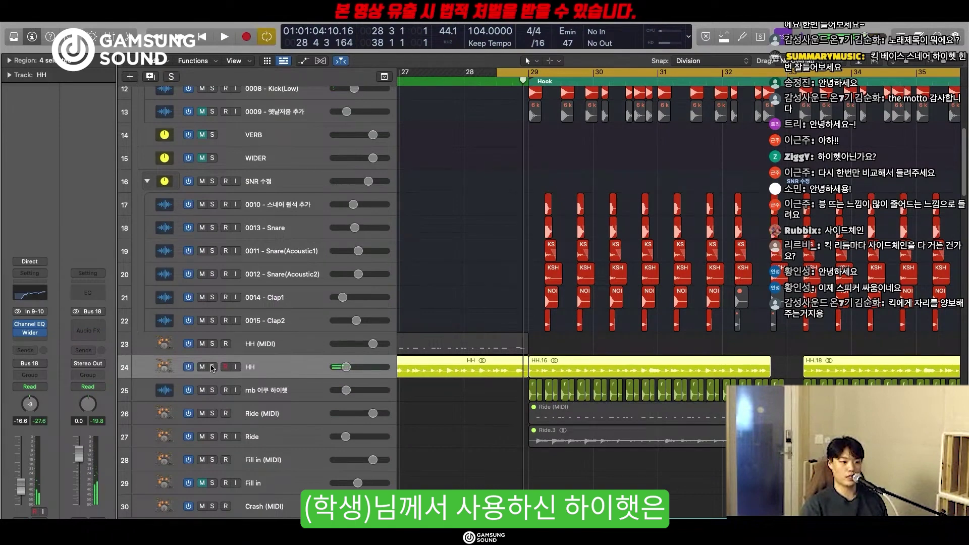
# Solo the HH track and listen to it in the Hook, then add rnb 어쿠 하이헷 to the solo and play both.
pyautogui.click(212, 367)
pyautogui.press('space')
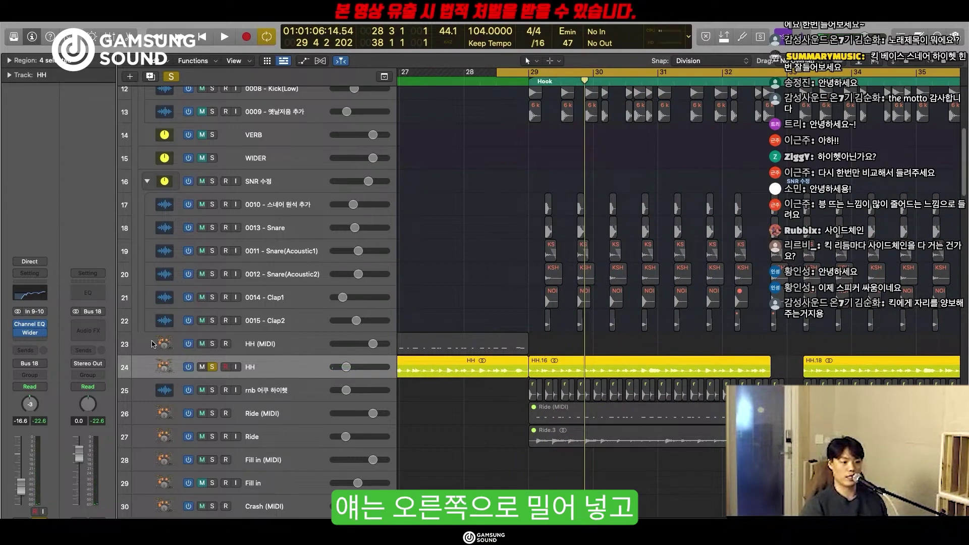
pyautogui.click(212, 390)
pyautogui.click(290, 397)
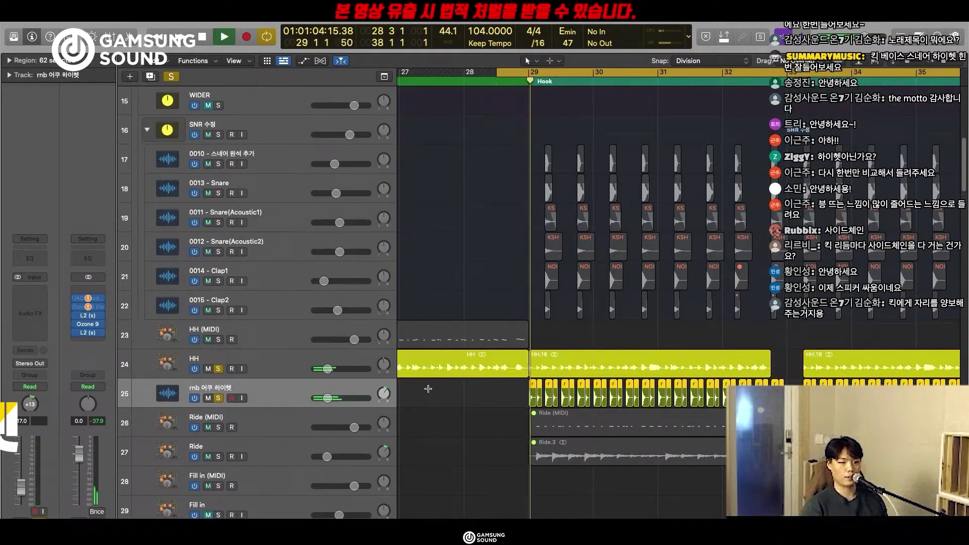
pyautogui.press('space')
pyautogui.keyDown('ctrl'); pyautogui.keyDown('alt'); pyautogui.click(470, 386); pyautogui.keyUp('alt'); pyautogui.keyUp('ctrl')
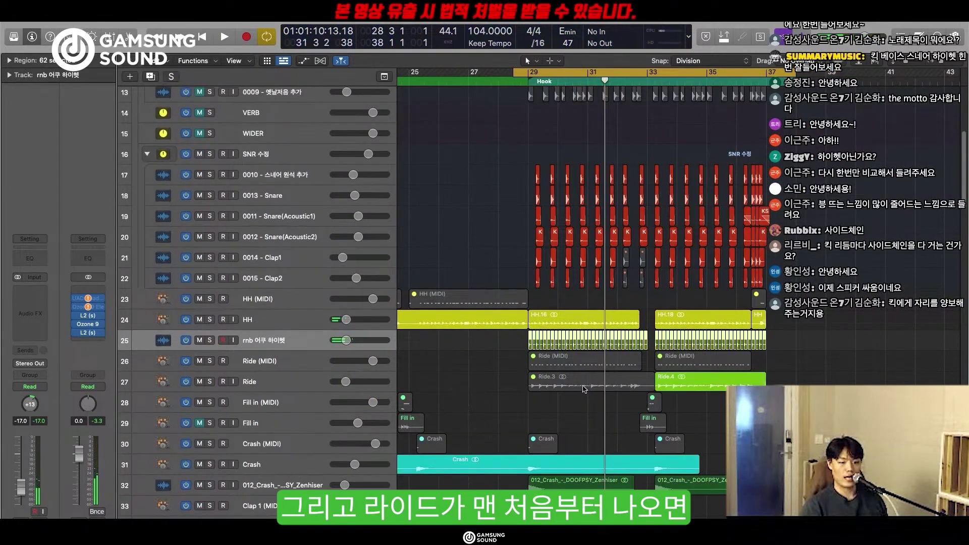
# Select the Ride.3 region, then the rnb 어쿠 하이헷 and ride regions across bars 29 to 33 of the Hook.
pyautogui.click(593, 389)
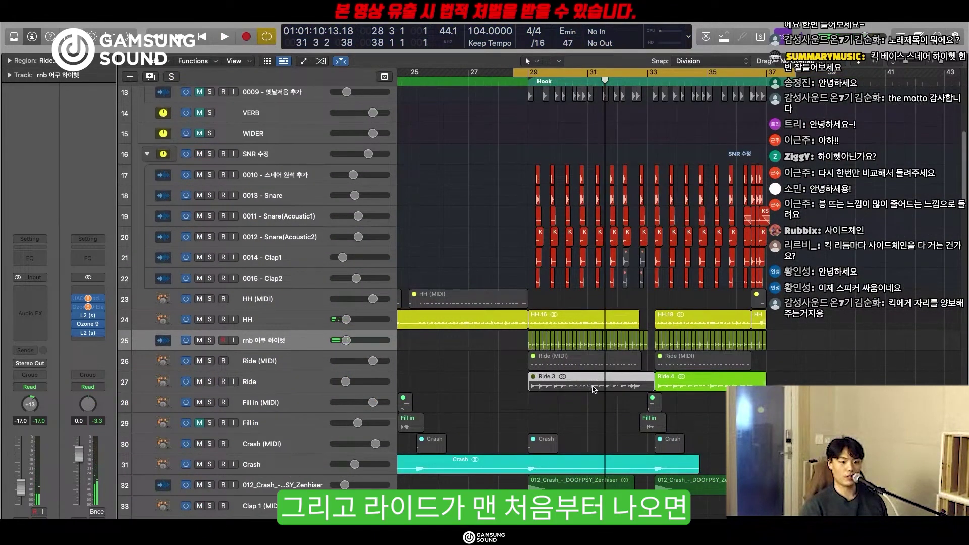
pyautogui.press('super+Right')
pyautogui.press('super+Right')
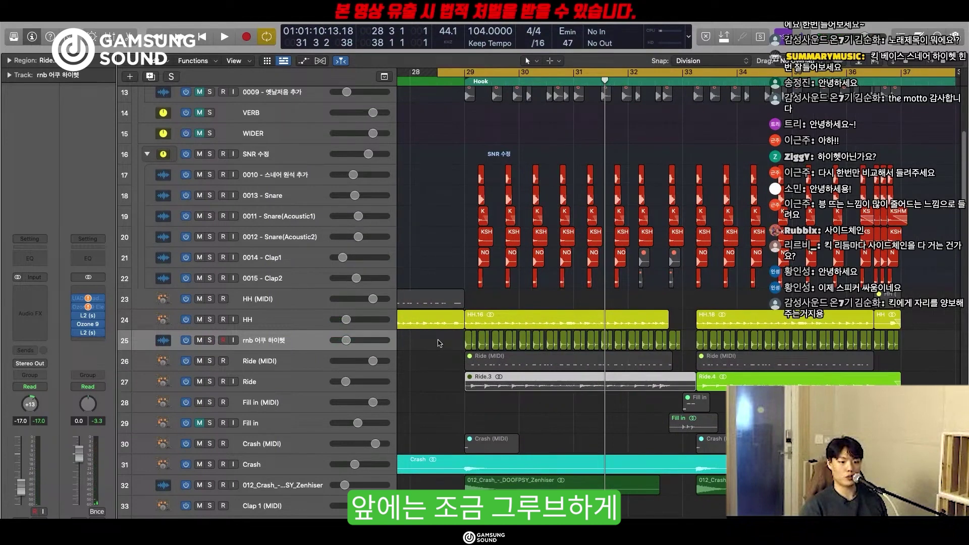
pyautogui.moveTo(438, 340); pyautogui.dragTo(677, 407)
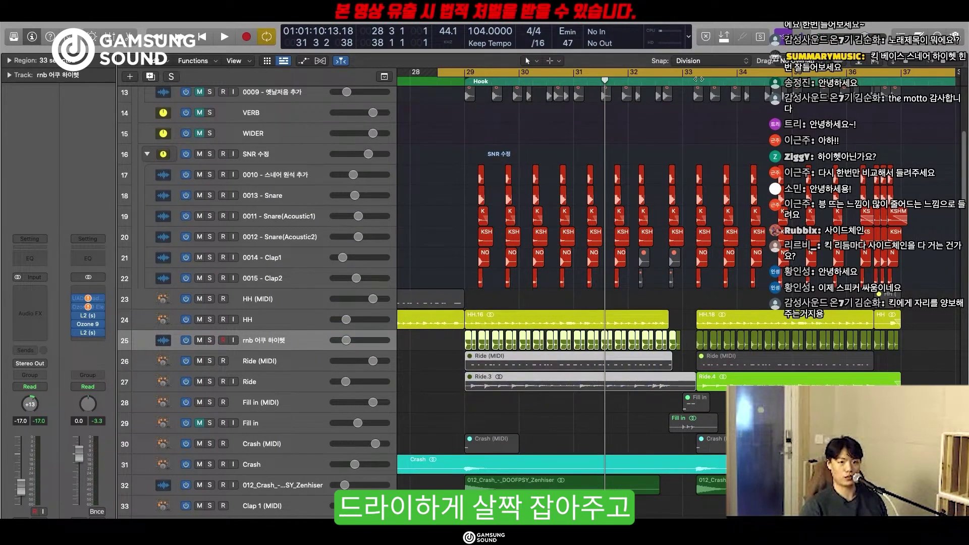
pyautogui.press('super+Left')
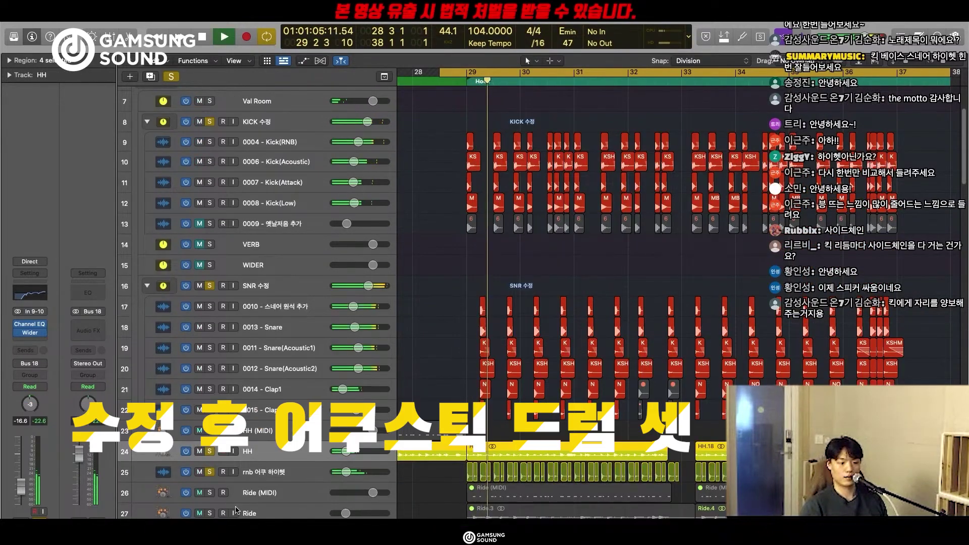
# Listen to the revised acoustic drum set over the Hook with kick, snare, HH, rnb 어쿠 하이헷 and Ride soloed.
pyautogui.scroll(-2, 619, 439)
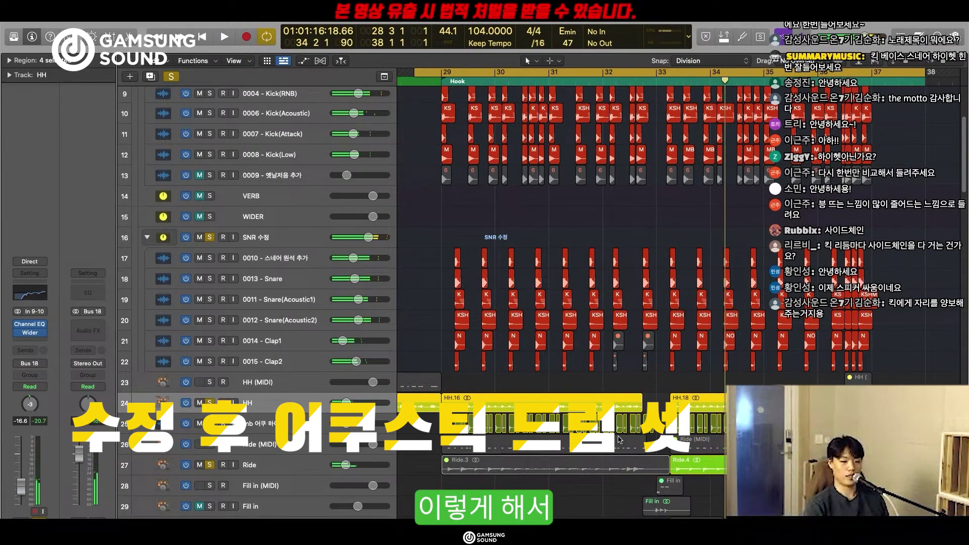
pyautogui.press('super+Down')
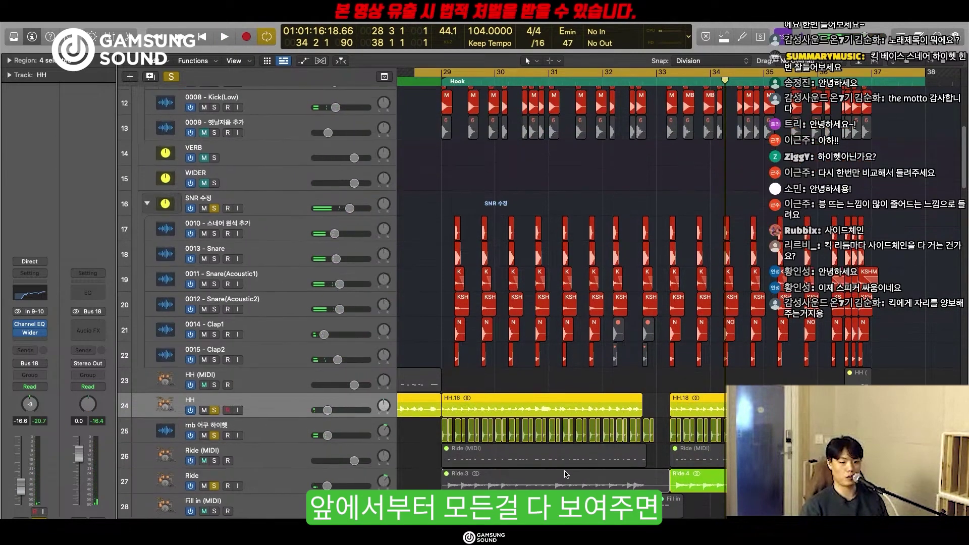
pyautogui.scroll(-3, 566, 467)
# Set the playhead near bar 32 around the GRP - Bass tracks, then play the original 수정전 mix in foobar2000 from about 2:42.
pyautogui.scroll(-12, 610, 178)
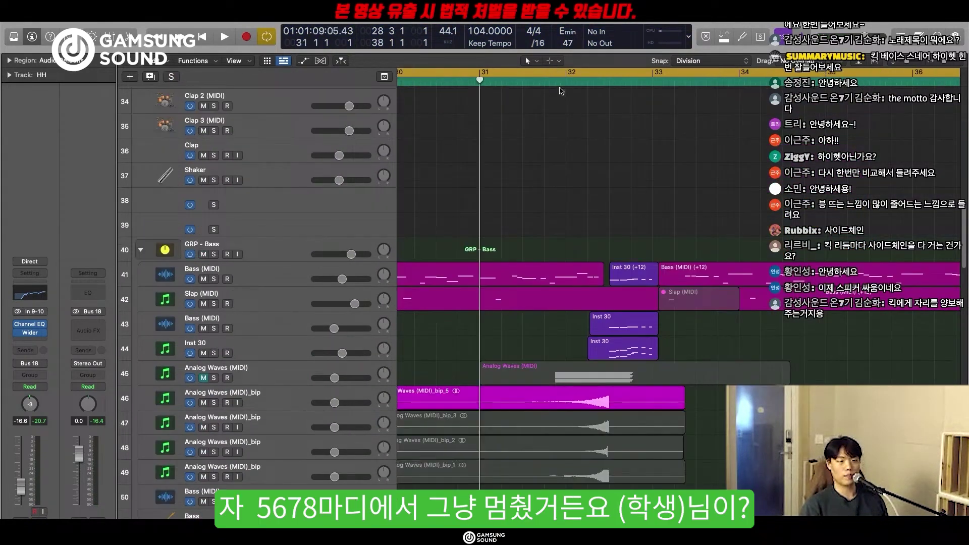
pyautogui.click(560, 83)
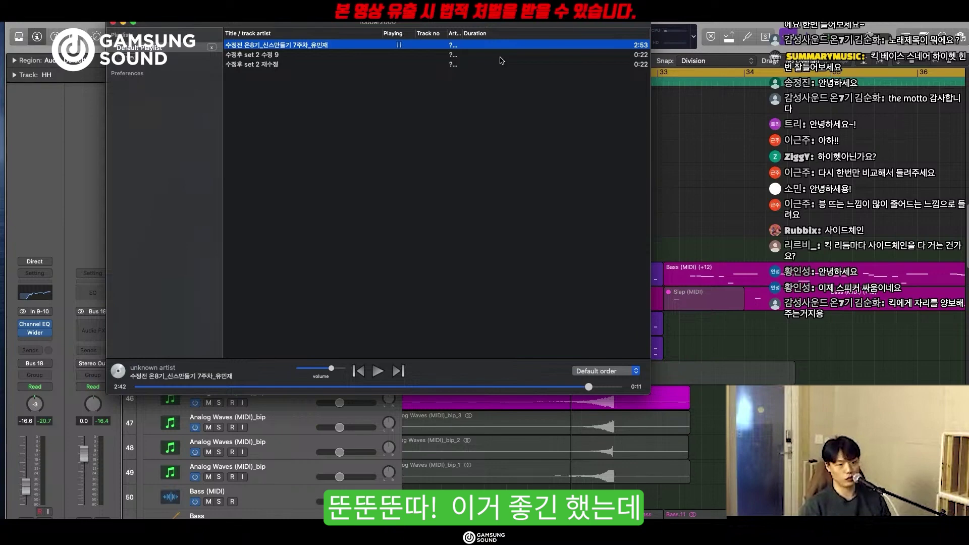
pyautogui.click(374, 369)
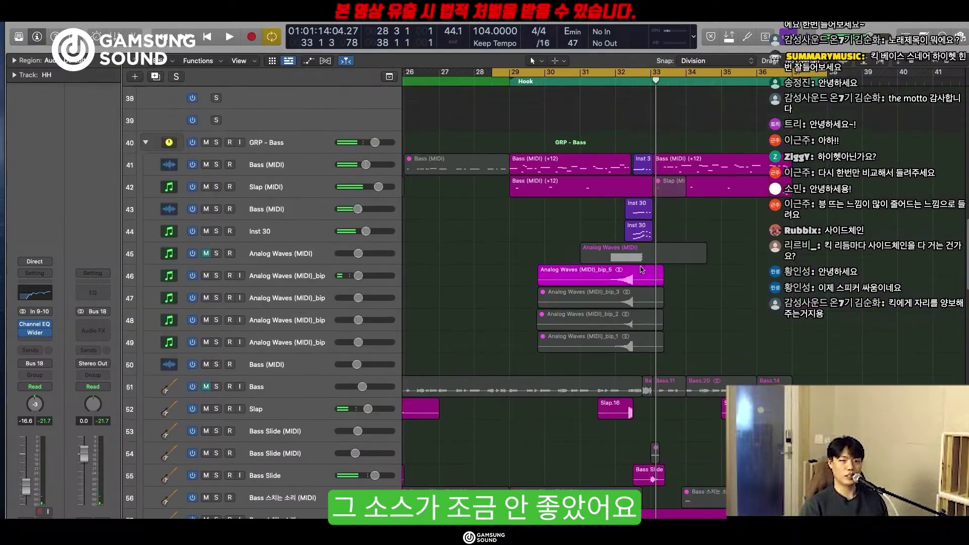
# Return to the Logic project and play the original tom fill around bar 33 with the Fill in track soloed.
pyautogui.scroll(15, 642, 249)
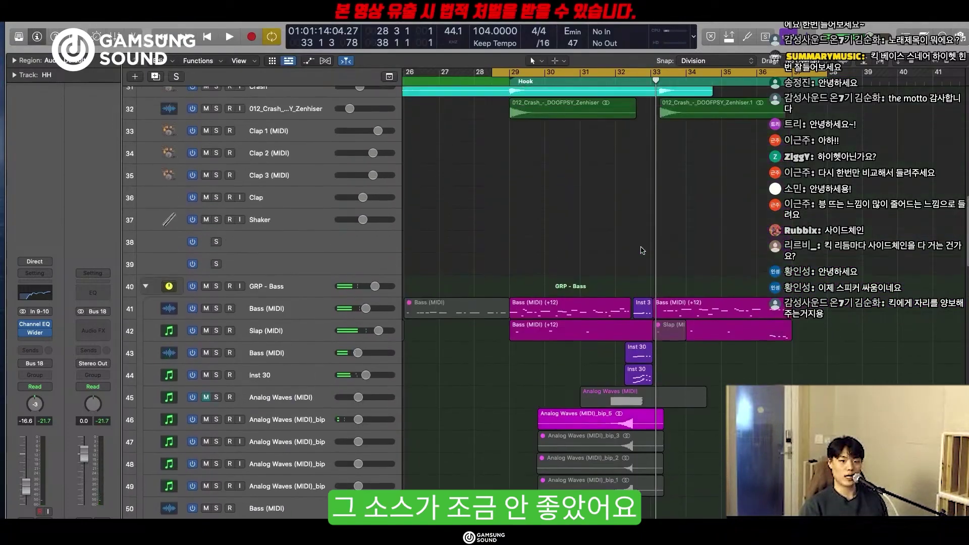
pyautogui.press('super+Down')
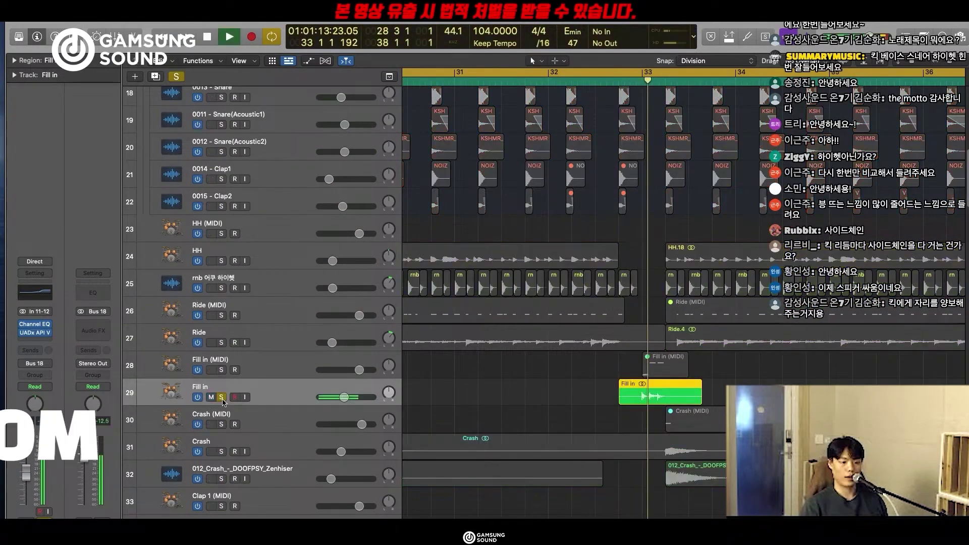
pyautogui.press('super+Right')
pyautogui.press('super+Right')
pyautogui.press('super+Right')
pyautogui.press('super+Right')
pyautogui.press('super+Right')
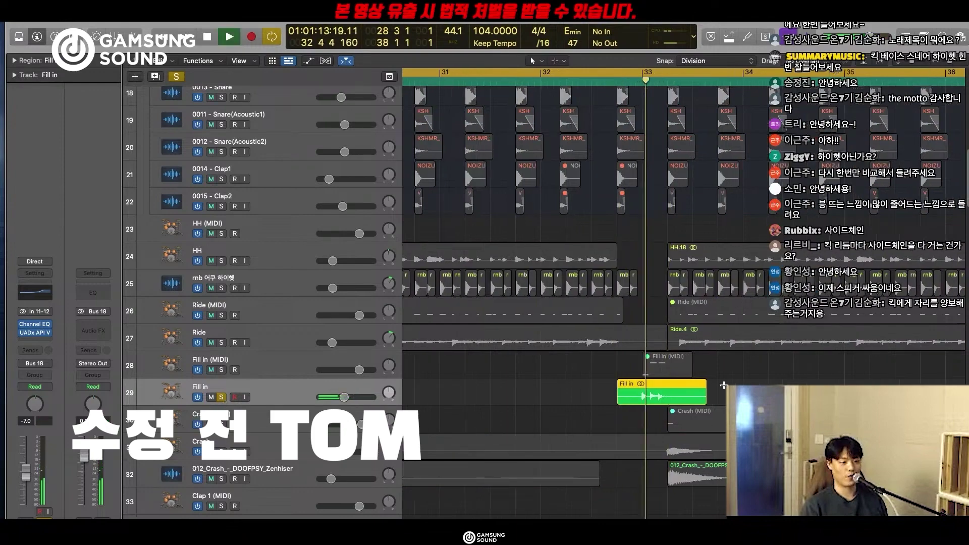
pyautogui.press('super+Down')
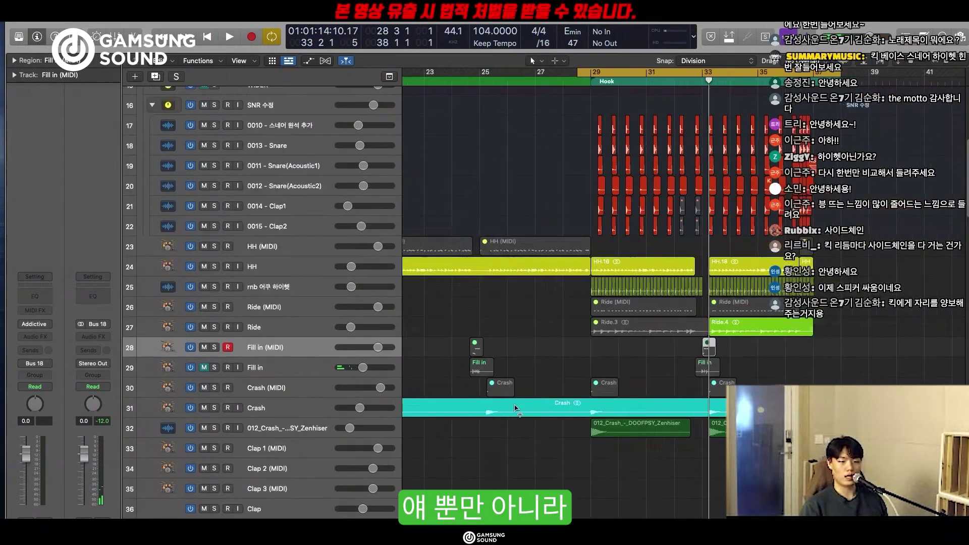
# Look through the arrangement around the Hook from the fill-in tracks down to the GRP - Clavinet stack.
pyautogui.press('super+Left')
pyautogui.press('super+Left')
pyautogui.press('super+Up')
pyautogui.press('super+Right')
pyautogui.press('super+Right')
pyautogui.press('super+Down')
pyautogui.press('super+Down')
pyautogui.scroll(-15, 688, 445)
pyautogui.scroll(-15, 676, 441)
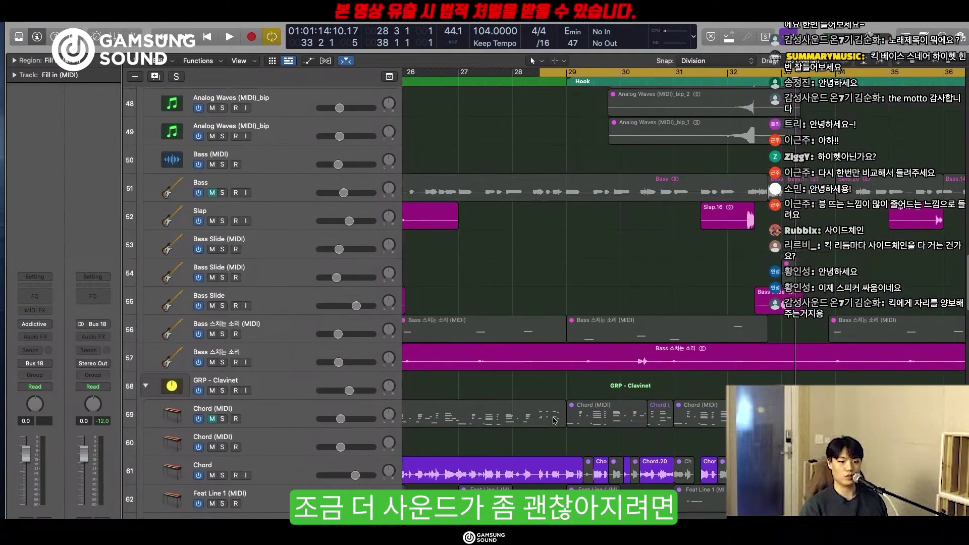
# Solo the GRP - Trumpet stack and play the original trumpet line from the start of the Hook.
pyautogui.scroll(-10, 594, 407)
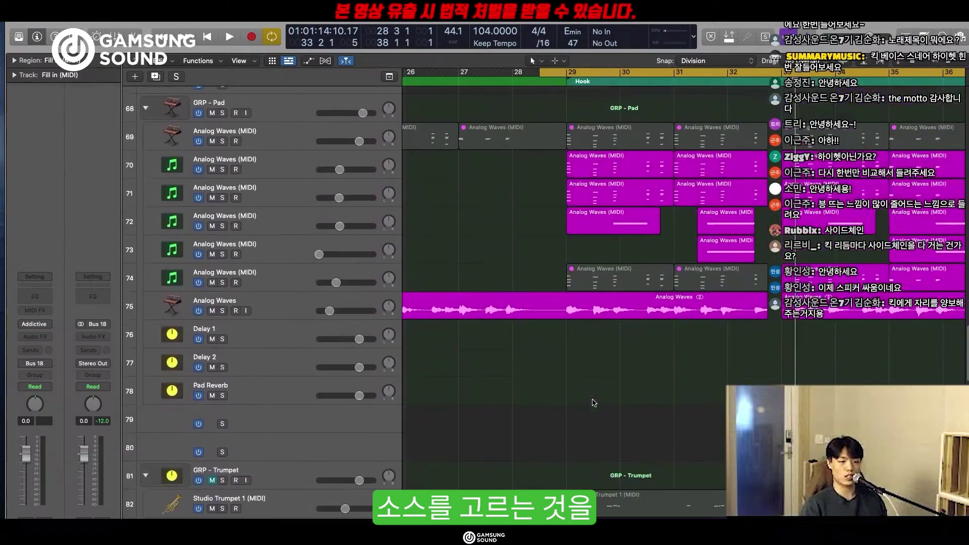
pyautogui.hscroll(5, 588, 404)
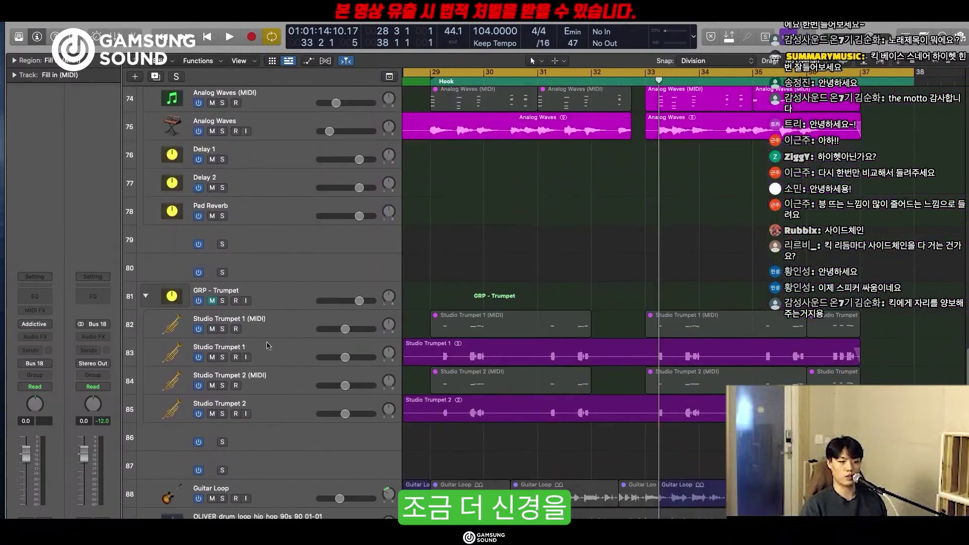
pyautogui.click(233, 292)
pyautogui.press('s')
pyautogui.hscroll(-2, 526, 209)
pyautogui.click(475, 83)
pyautogui.press('space')
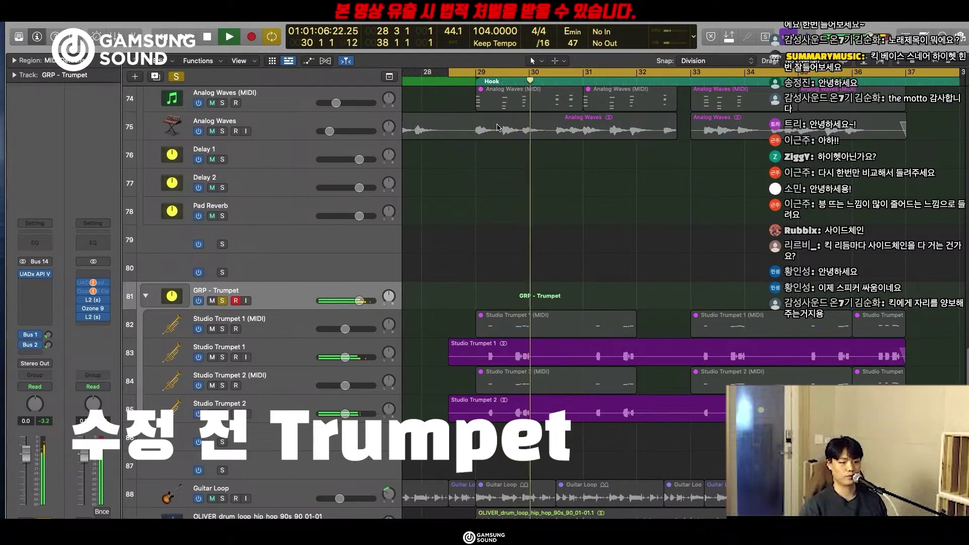
pyautogui.press('space')
# Play more of the soloed trumpets and open the instrument plug-in of the Studio Trumpet 1 (MIDI) track.
pyautogui.scroll(-2, 579, 319)
pyautogui.press('space')
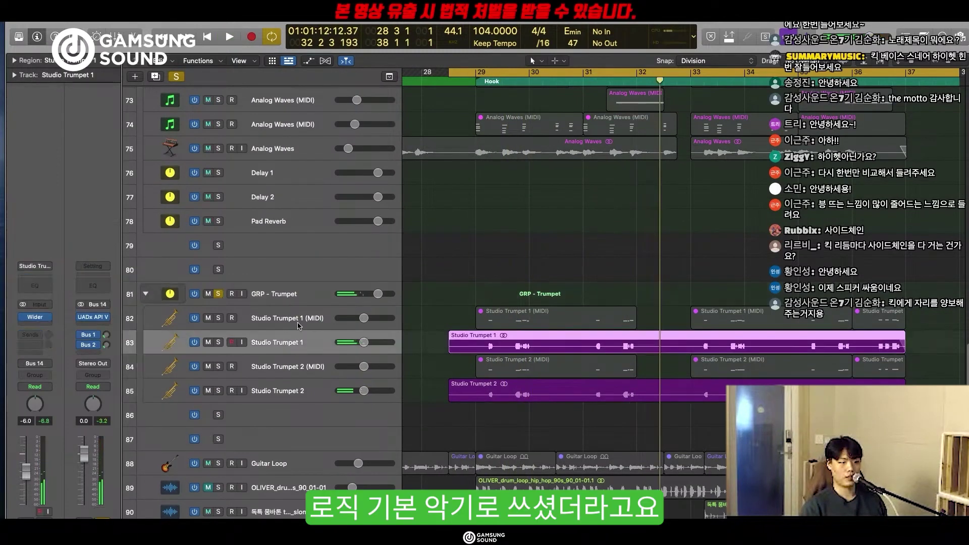
pyautogui.click(299, 326)
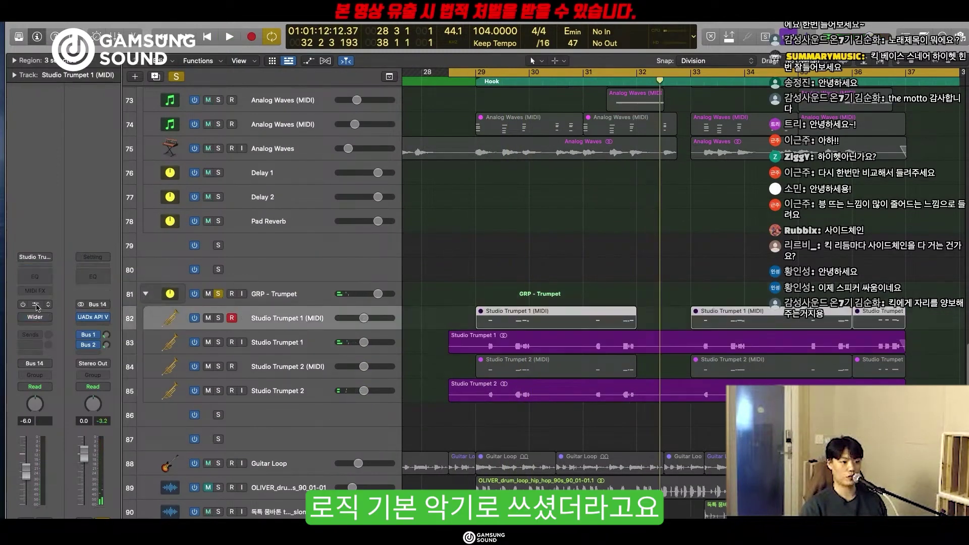
pyautogui.click(37, 305)
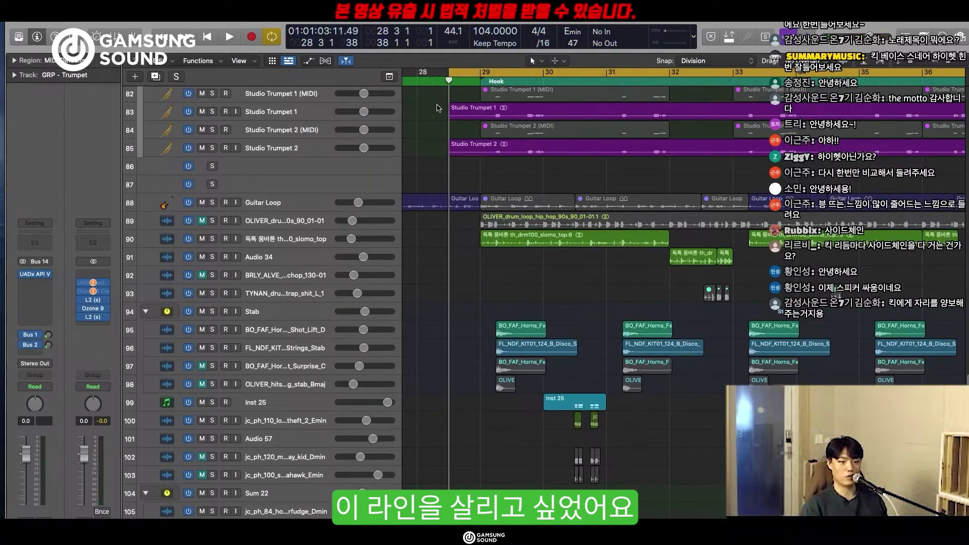
# Highlight the Studio Trumpet 1 and 2 regions over the Hook, and set the playhead at bar 29.
pyautogui.moveTo(438, 108); pyautogui.dragTo(866, 168)
pyautogui.scroll(2, 866, 168)
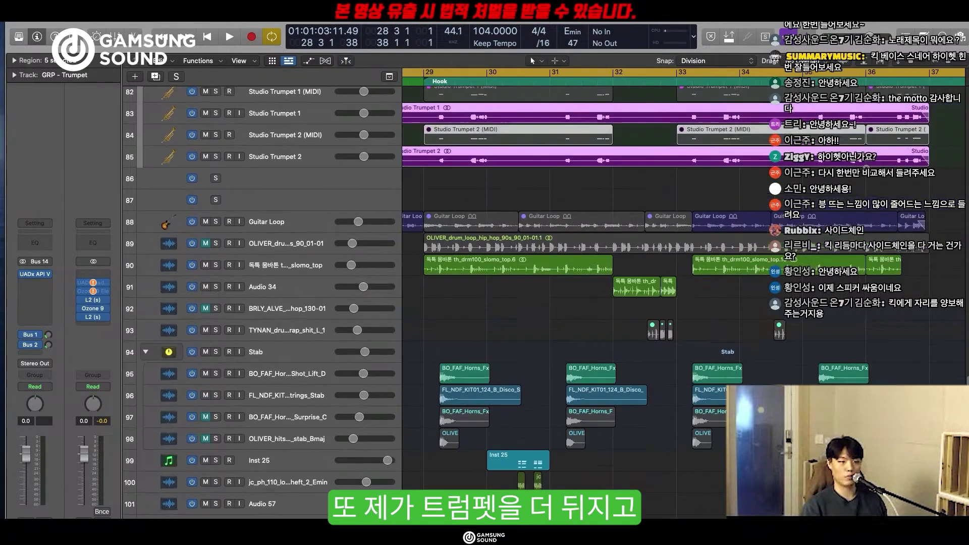
pyautogui.scroll(-1, 446, 223)
pyautogui.hscroll(-2, 495, 127)
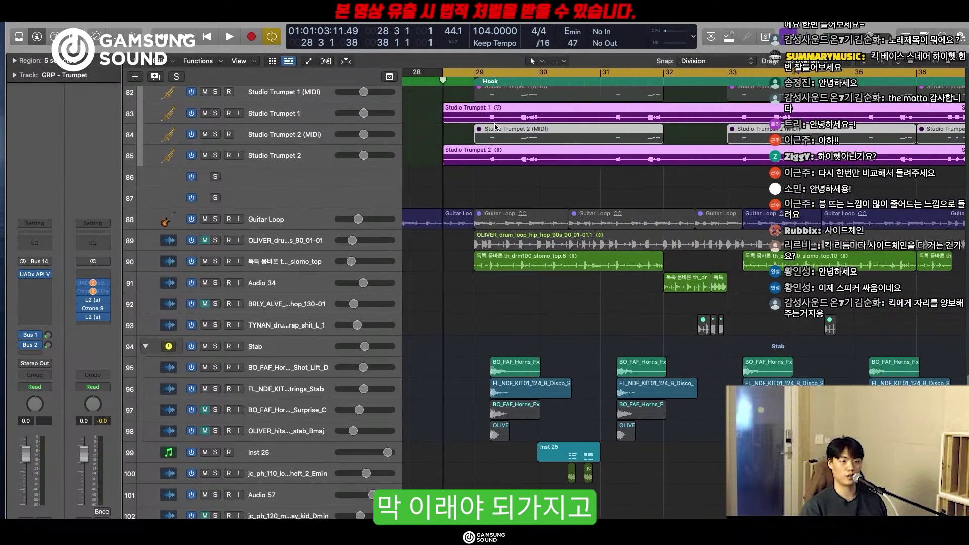
pyautogui.click(459, 79)
pyautogui.click(482, 275)
# Solo the Stab stack and play its horn and disco string stabs from bar 29 to about bar 30.
pyautogui.scroll(-1, 482, 151)
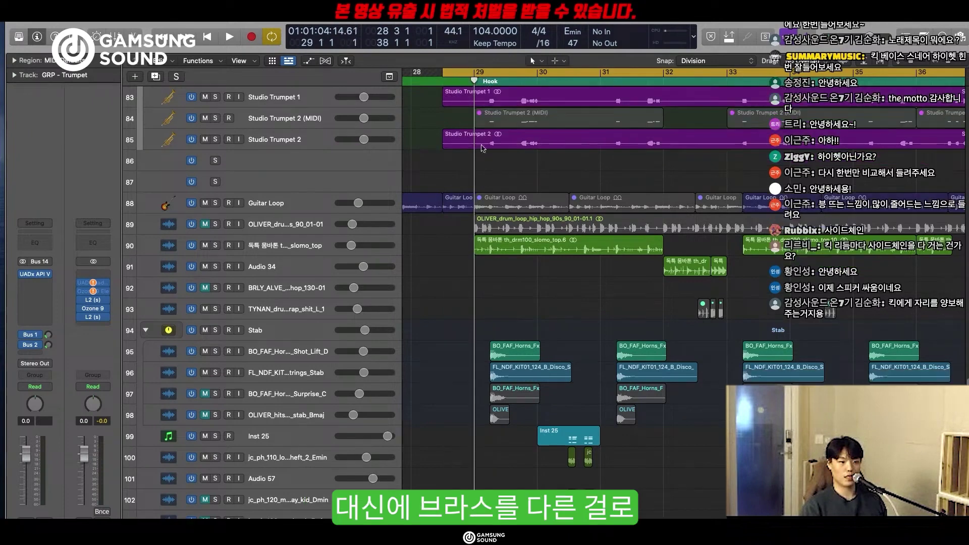
pyautogui.click(215, 330)
pyautogui.press('space')
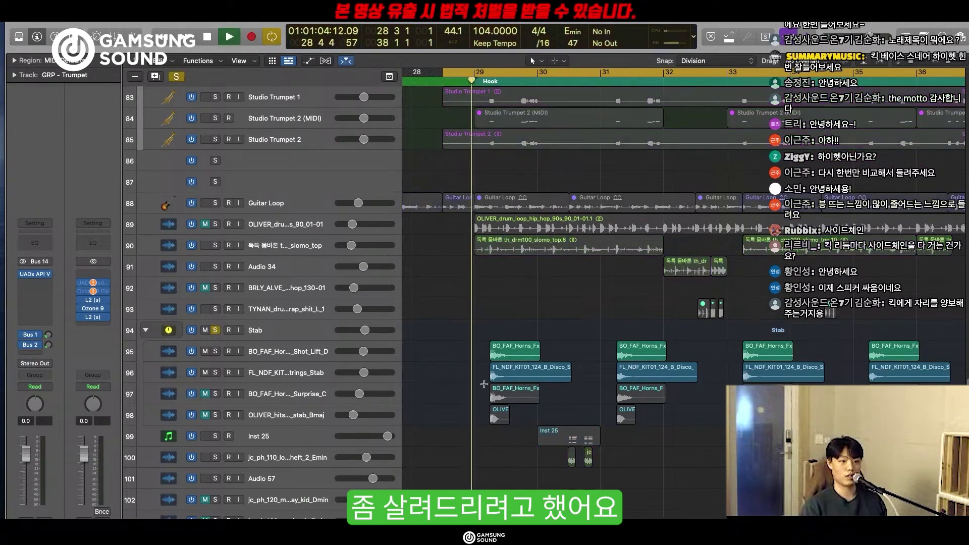
pyautogui.scroll(2, 493, 382)
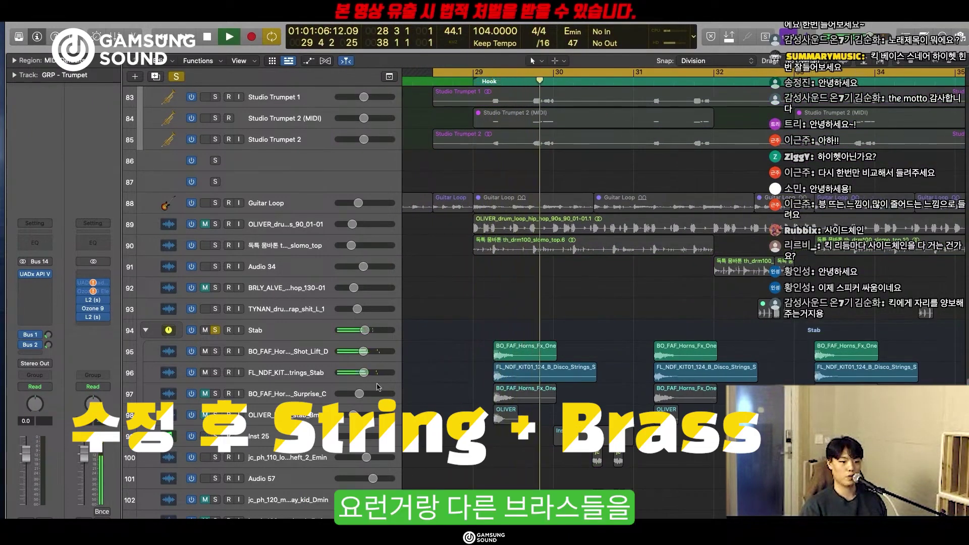
pyautogui.scroll(-1, 439, 382)
pyautogui.press('space')
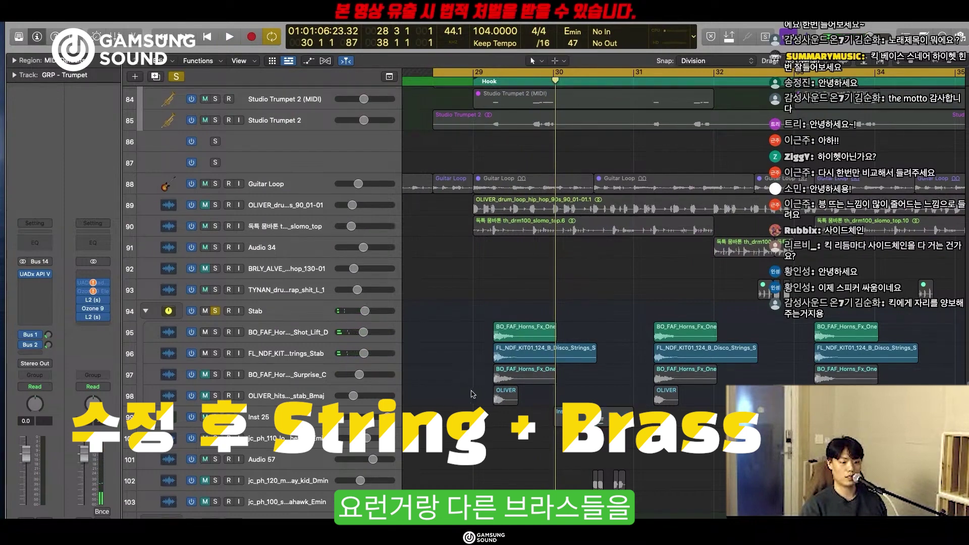
# Listen to the revised strings and brass with Stab, Inst 25, jc_ph_110_long_horn_loop_grand_theft_2_Emin and Sum 22 soloed.
pyautogui.scroll(-3, 476, 385)
pyautogui.press('super+Down')
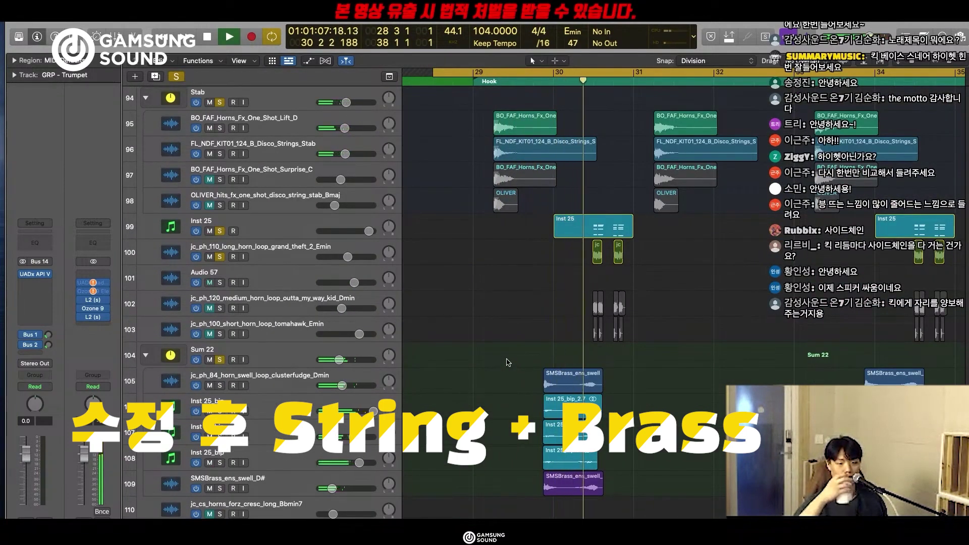
pyautogui.press('space')
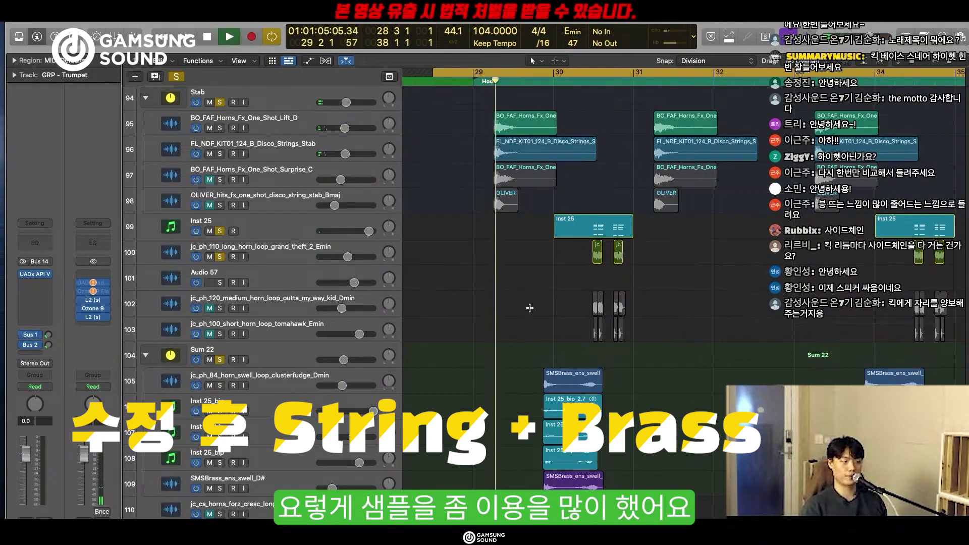
pyautogui.scroll(1, 531, 306)
pyautogui.scroll(-3, 539, 333)
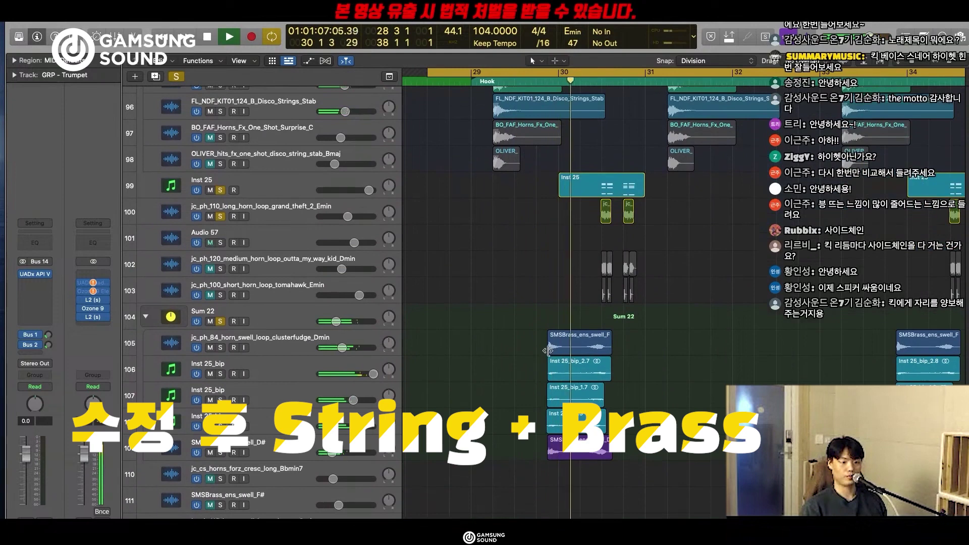
pyautogui.press('space')
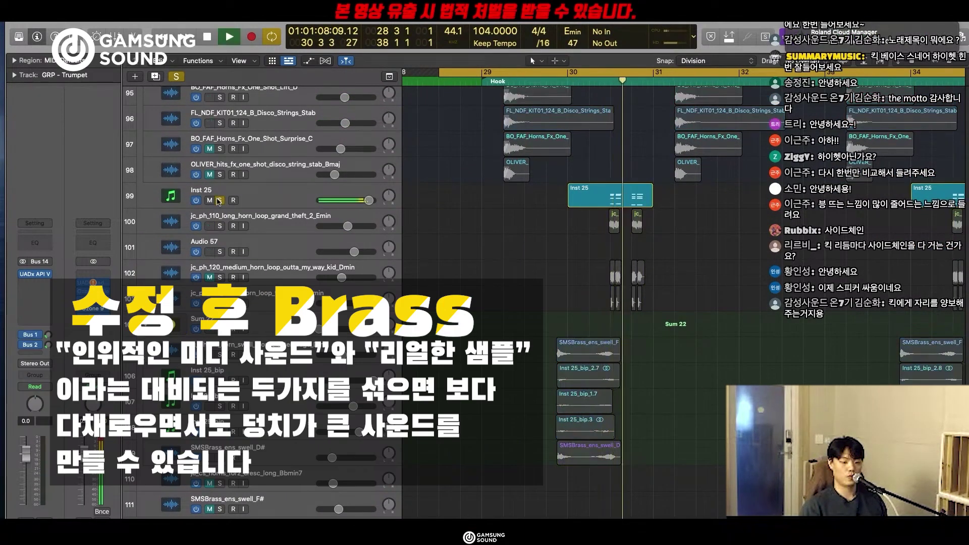
# Play the Inst 25 brass region around bar 30 with only that track soloed.
pyautogui.press('space')
pyautogui.scroll(2, 605, 247)
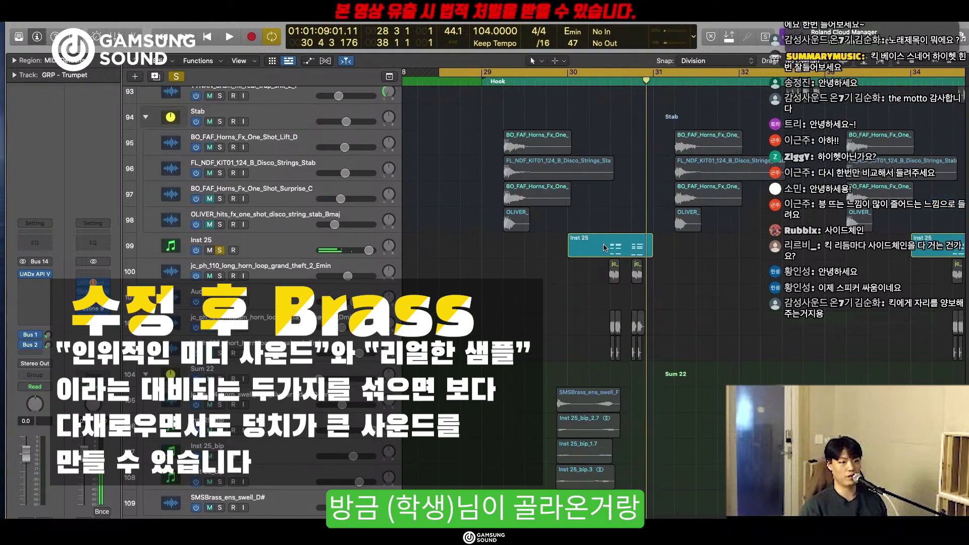
pyautogui.press('space')
pyautogui.press('space')
# Play the jc_ph_110_long_horn_loop_grand_theft_2_Emin sample soloed by itself around bar 30, then together with Inst 25.
pyautogui.click(219, 250)
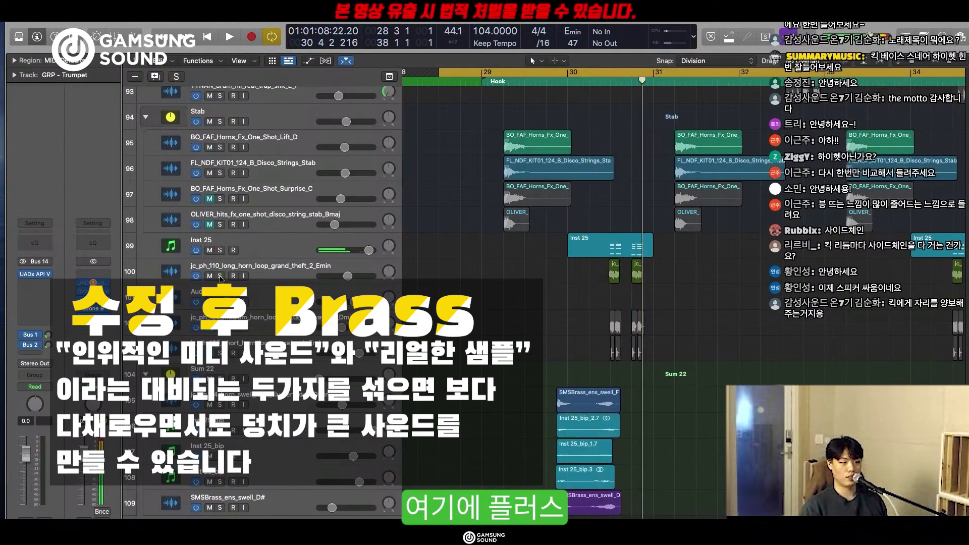
pyautogui.press('space')
pyautogui.click(219, 276)
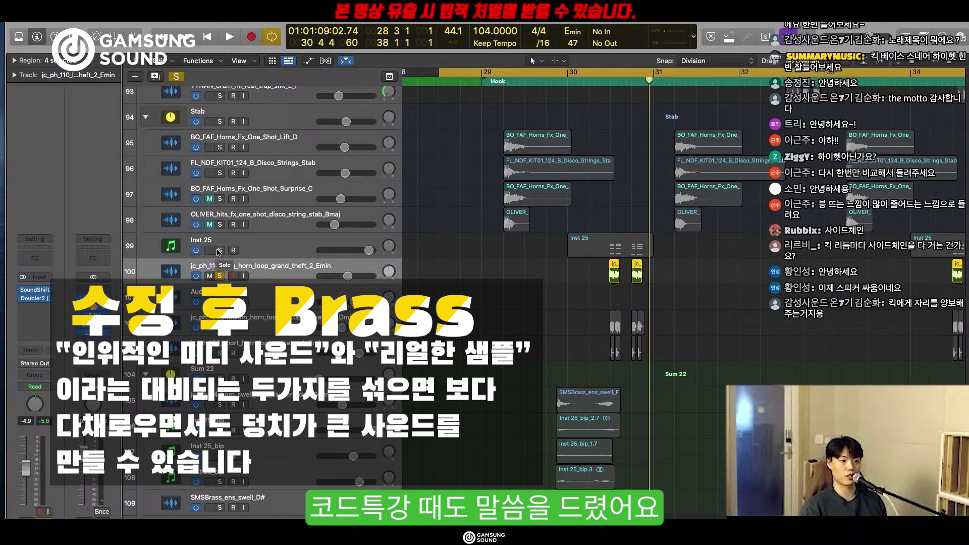
pyautogui.moveTo(543, 244); pyautogui.dragTo(682, 249)
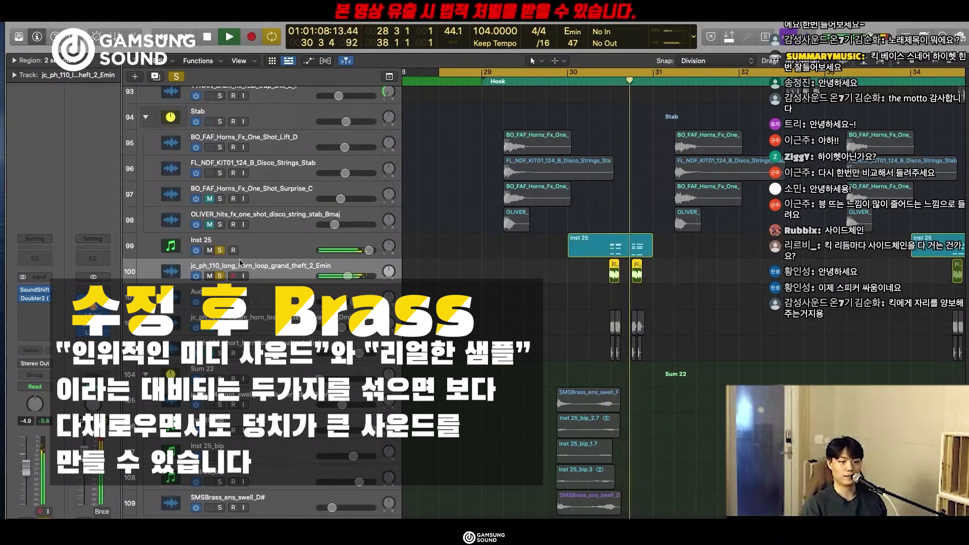
pyautogui.click(220, 252)
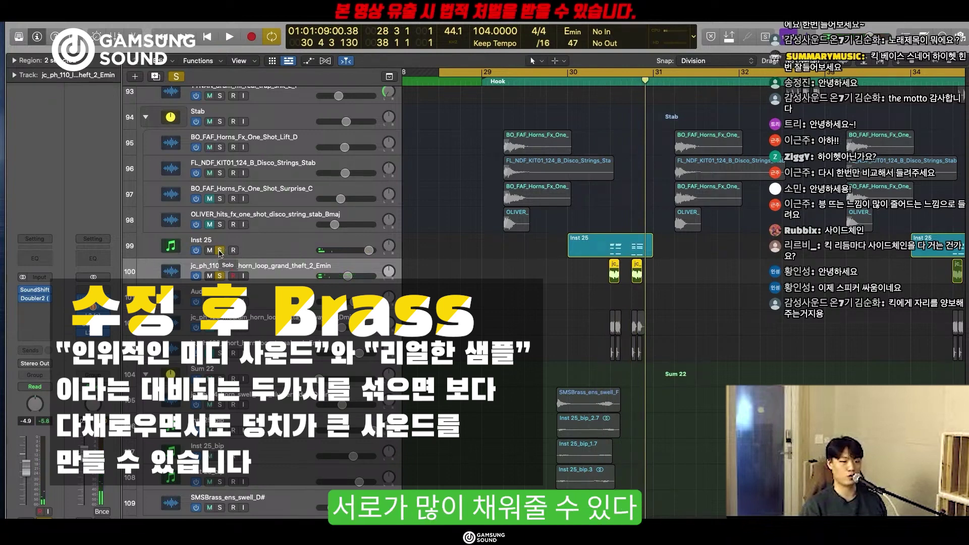
# Clear the solos and play the full arrangement from the start of the Hook to about bar 31.
pyautogui.click(220, 250)
pyautogui.click(497, 85)
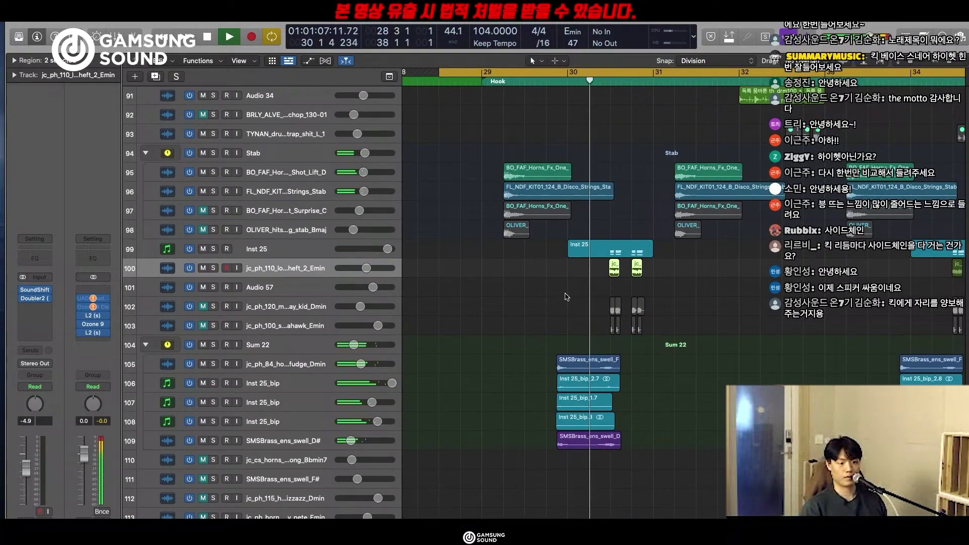
pyautogui.click(664, 307)
pyautogui.press('space')
# Examine the GRP - Bass tracks and the Inst 30 regions around bars 31 to 33.
pyautogui.scroll(10, 579, 277)
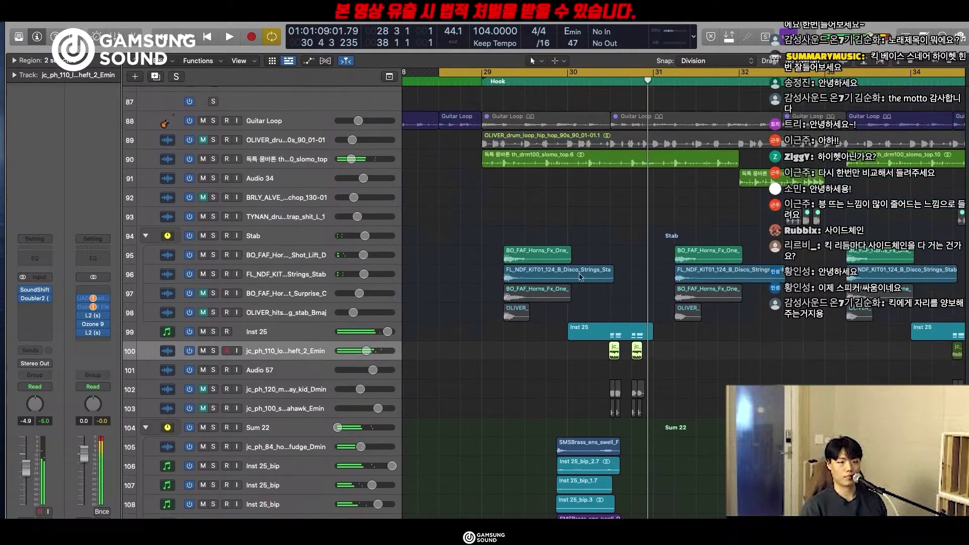
pyautogui.press('super+Left')
pyautogui.press('super+Up')
pyautogui.scroll(-4, 578, 288)
pyautogui.press('super+Up')
pyautogui.press('super+Down')
pyautogui.press('super+Down')
pyautogui.press('super+Down')
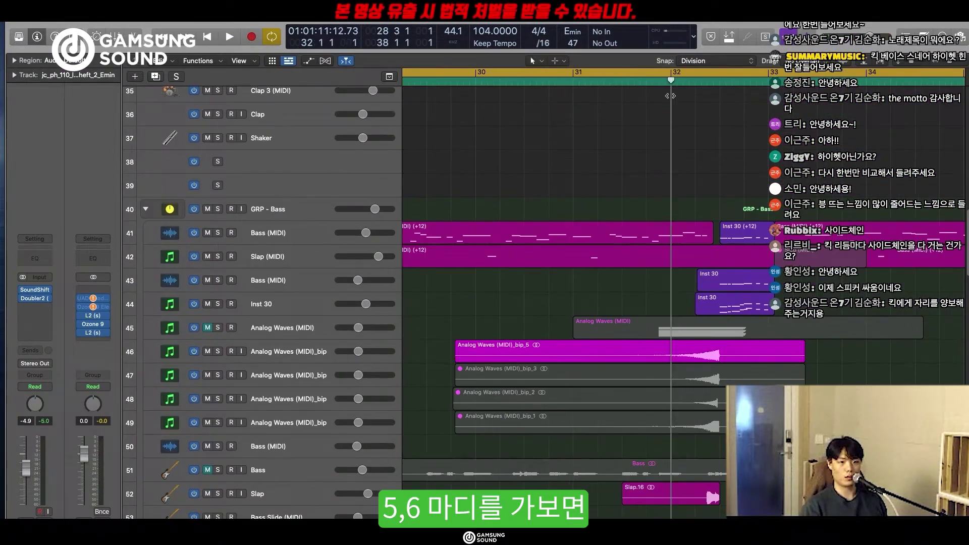
pyautogui.press('super+Down')
pyautogui.press('super+Right')
pyautogui.press('super+Right')
pyautogui.press('super+Right')
pyautogui.press('super+Left')
pyautogui.press('super+Left')
pyautogui.press('super+Up')
pyautogui.hscroll(2, 705, 288)
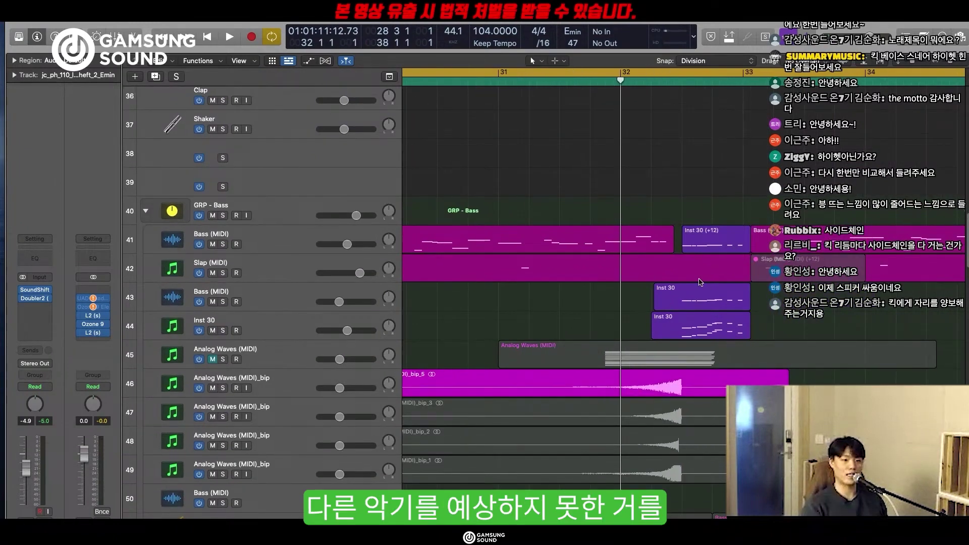
pyautogui.press('super+Up')
pyautogui.press('super+Up')
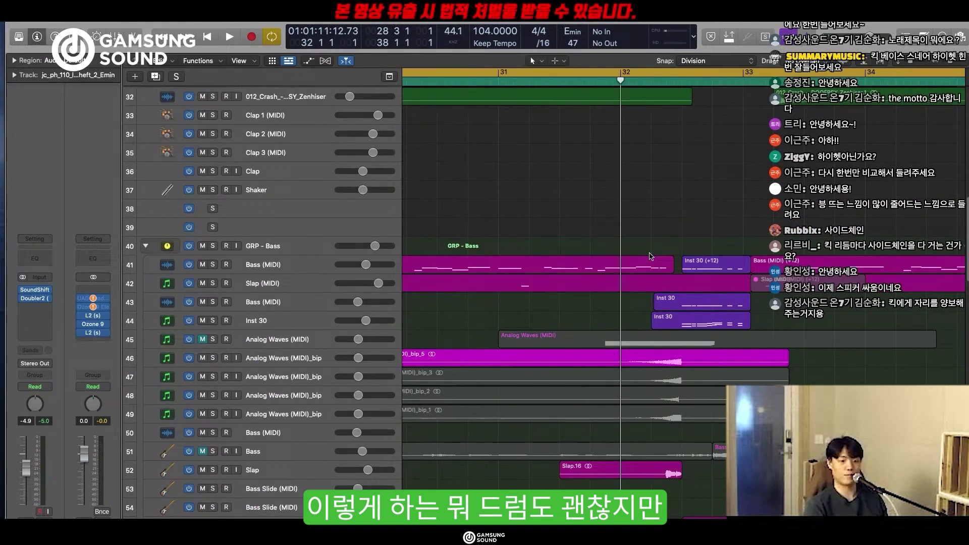
pyautogui.press('super+Left')
pyautogui.press('super+Left')
pyautogui.press('super+Left')
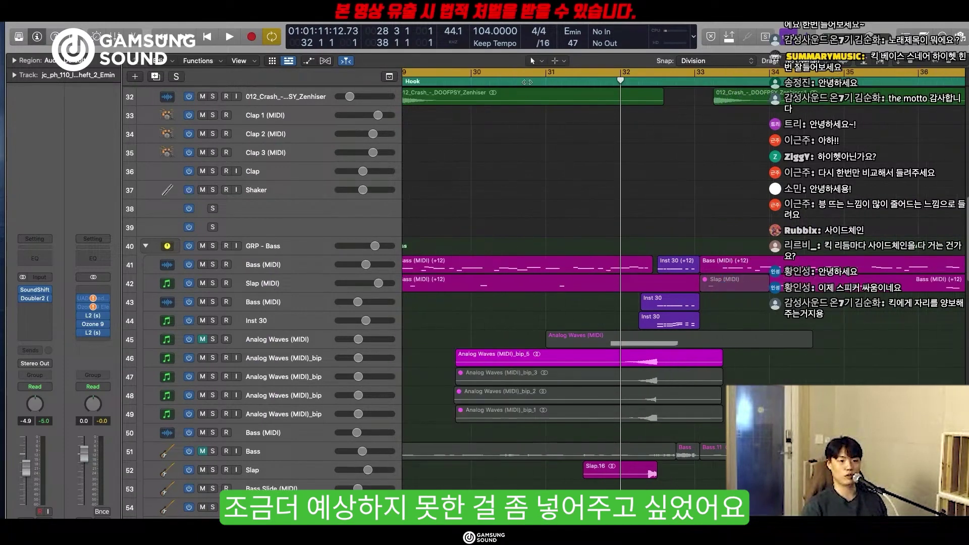
# Set the playhead at bar 29 and highlight the Studio Trumpet regions in the muted GRP - Trumpet stack.
pyautogui.click(519, 81)
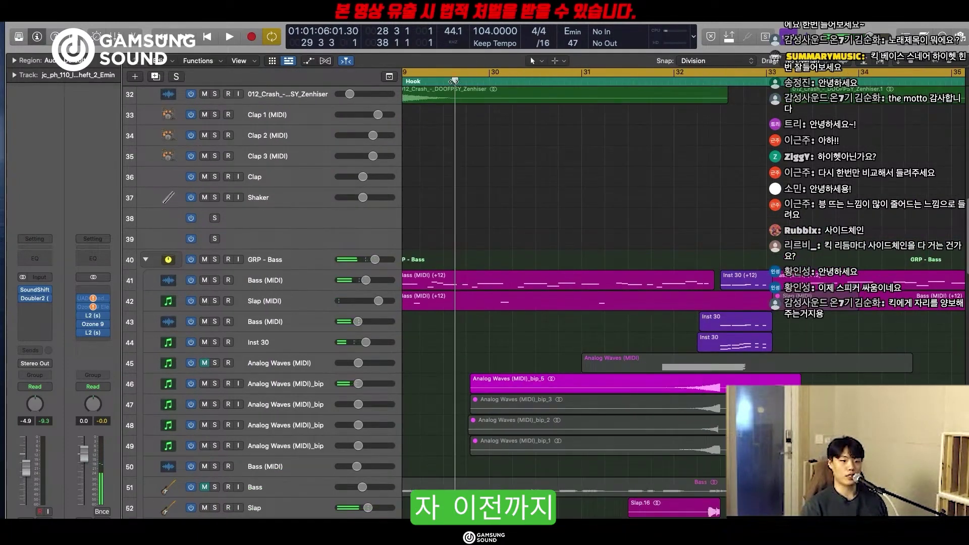
pyautogui.moveTo(454, 81); pyautogui.dragTo(420, 81)
pyautogui.scroll(-10, 449, 372)
pyautogui.scroll(-15, 459, 432)
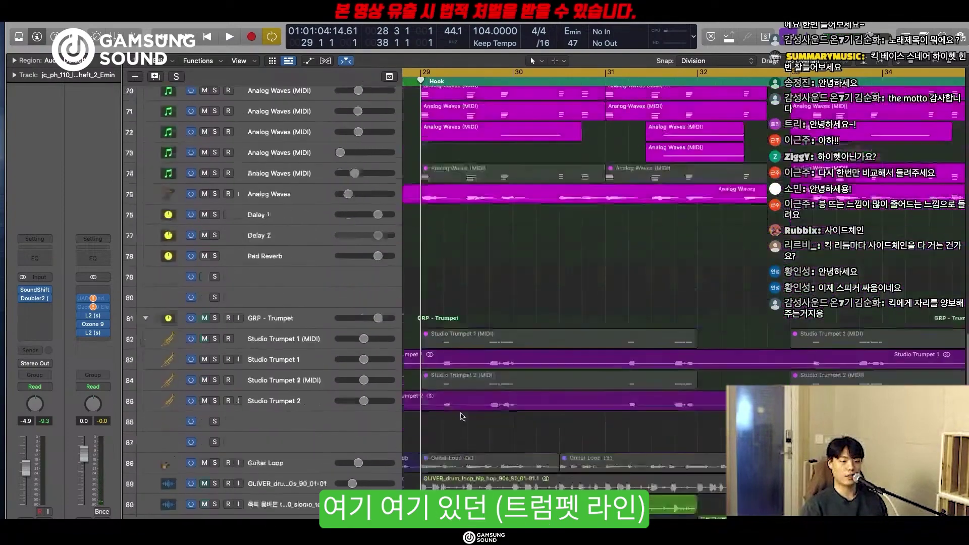
pyautogui.moveTo(476, 176); pyautogui.dragTo(530, 311)
# Return to the GRP - Bass tracks and play the full Hook from bar 29 to about bar 33.
pyautogui.scroll(17, 530, 311)
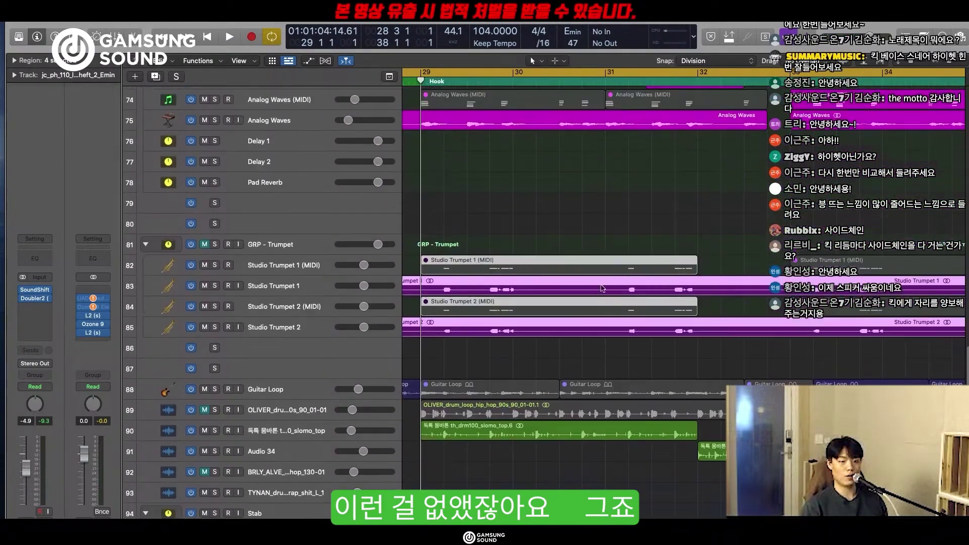
pyautogui.scroll(5, 483, 190)
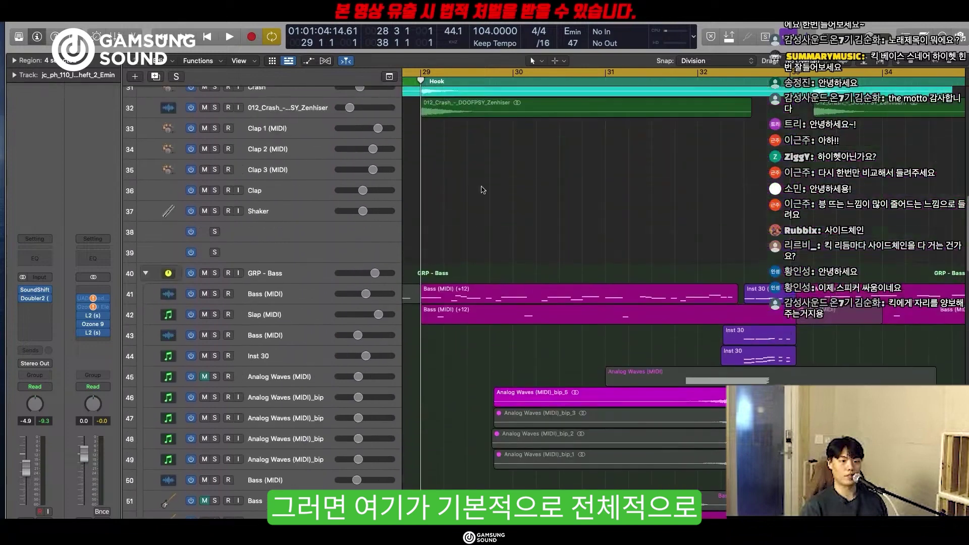
pyautogui.moveTo(434, 181); pyautogui.dragTo(681, 284)
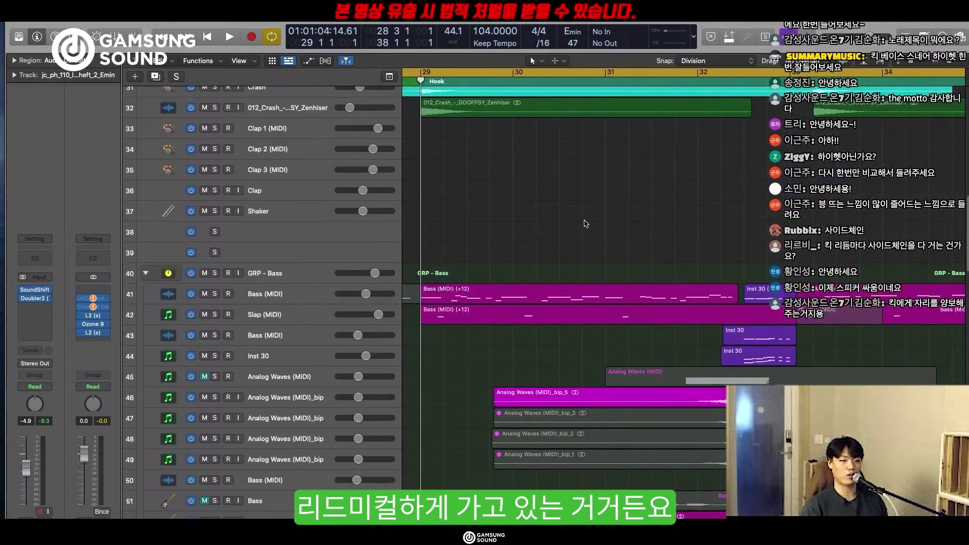
pyautogui.press('space')
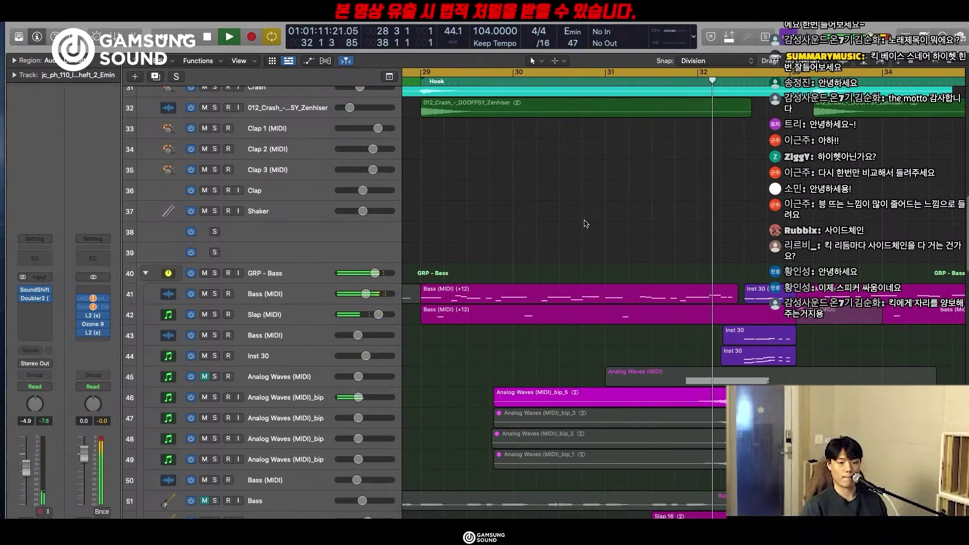
pyautogui.press('space')
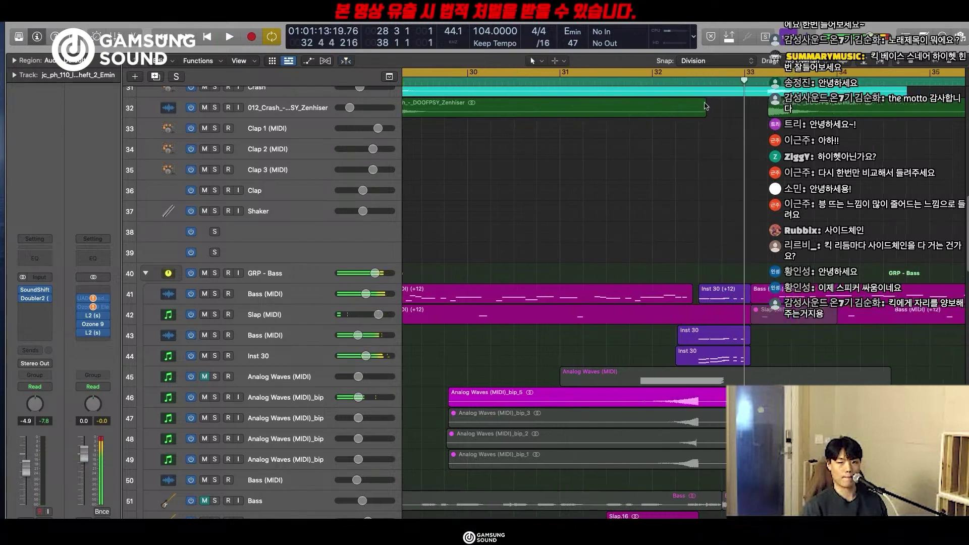
# Set the playhead shortly before the bass fill in bar 32 and view the track 41 Inst 30 region's notes in the Piano Roll.
pyautogui.click(687, 85)
pyautogui.moveTo(703, 257); pyautogui.dragTo(726, 323)
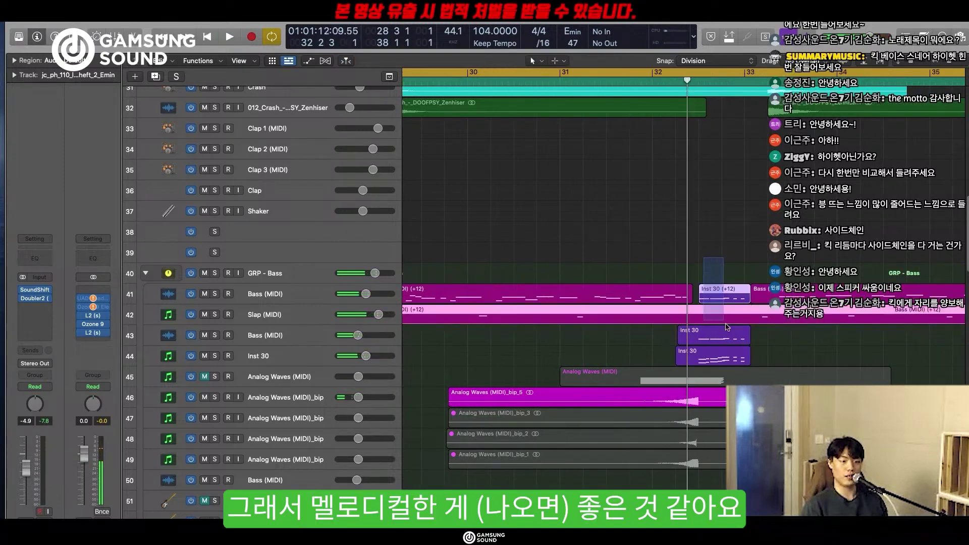
pyautogui.doubleClick(735, 348)
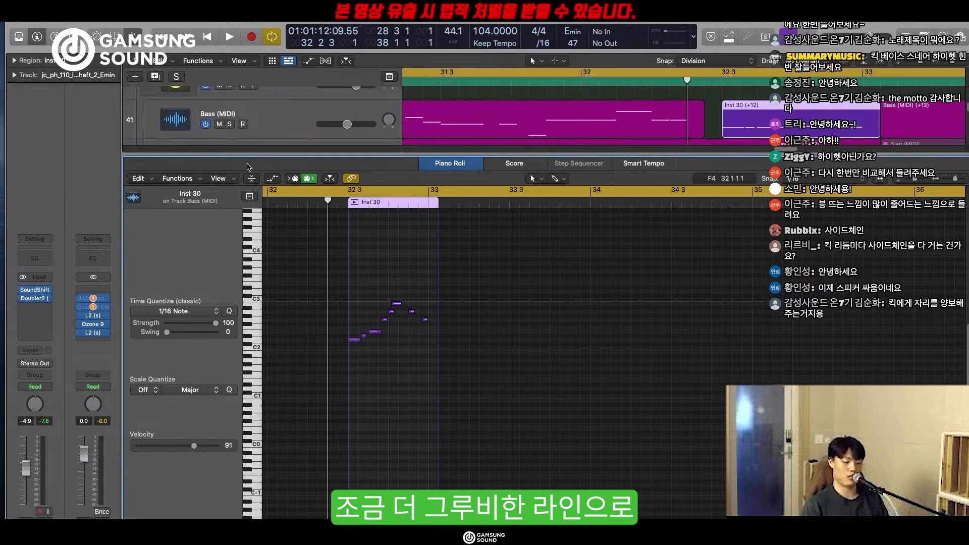
pyautogui.doubleClick(248, 166)
# Return to the GRP - Bass tracks and highlight the Inst 30 region on the track 43 Bass (MIDI) around bar 32.
pyautogui.scroll(5, 821, 215)
pyautogui.moveTo(819, 218)
pyautogui.mouseDown()
pyautogui.moveTo(811, 188)
pyautogui.moveTo(811, 220)
pyautogui.mouseUp()
pyautogui.scroll(-3, 811, 220)
pyautogui.scroll(1, 804, 221)
pyautogui.moveTo(591, 297); pyautogui.dragTo(902, 281)
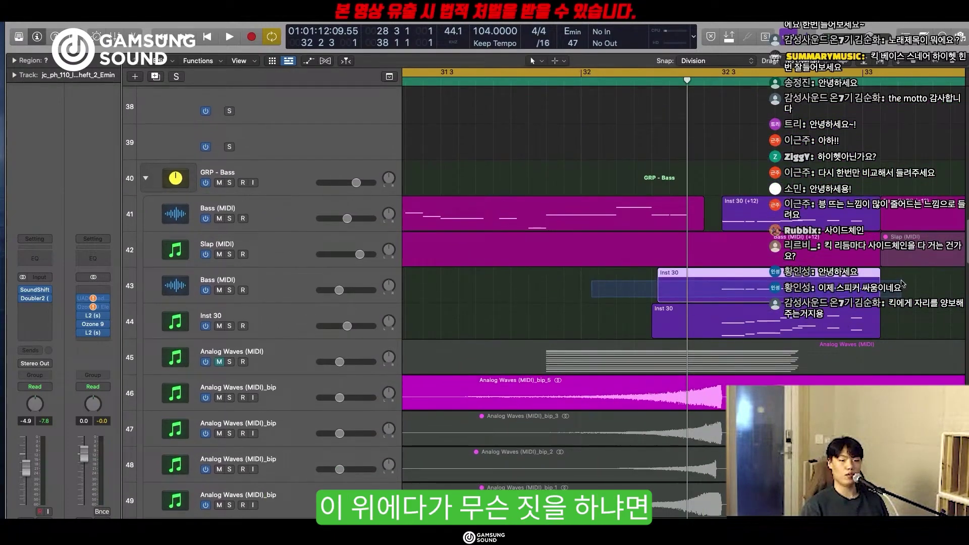
# Solo the track 41 Bass (MIDI) and Inst 30 tracks, and view the notes of the Inst 30 track's region in the Piano Roll.
pyautogui.click(229, 219)
pyautogui.click(780, 221)
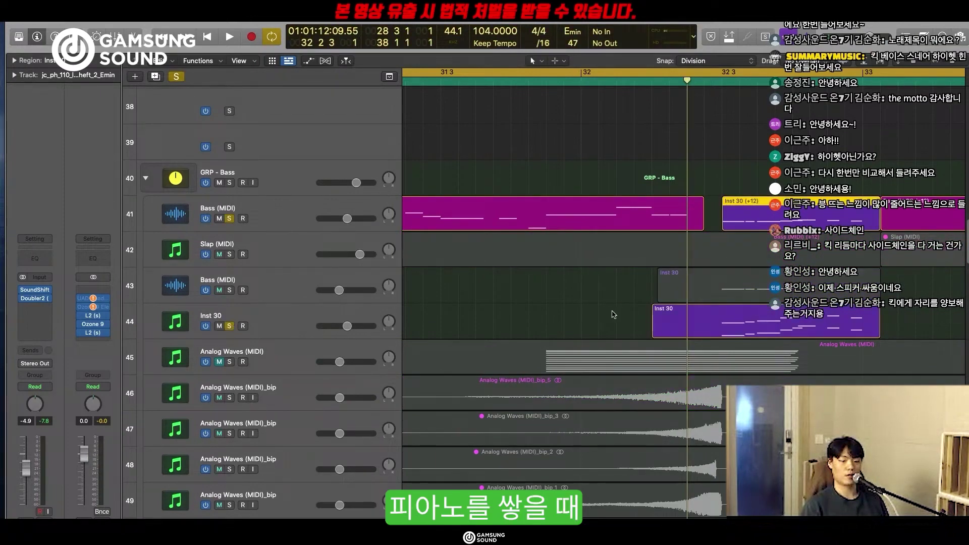
pyautogui.moveTo(612, 312); pyautogui.dragTo(783, 328)
pyautogui.press('p')
pyautogui.press('z')
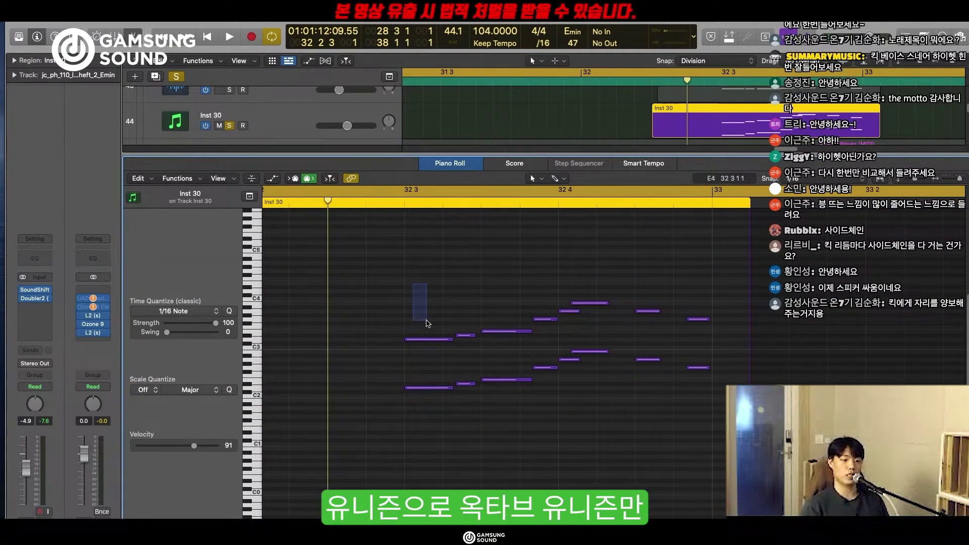
# Highlight the octave-doubled notes, close the Piano Roll and play the soloed bass and Inst 30 fill up to bar 33.
pyautogui.moveTo(426, 324); pyautogui.dragTo(720, 485)
pyautogui.press('p')
pyautogui.press('space')
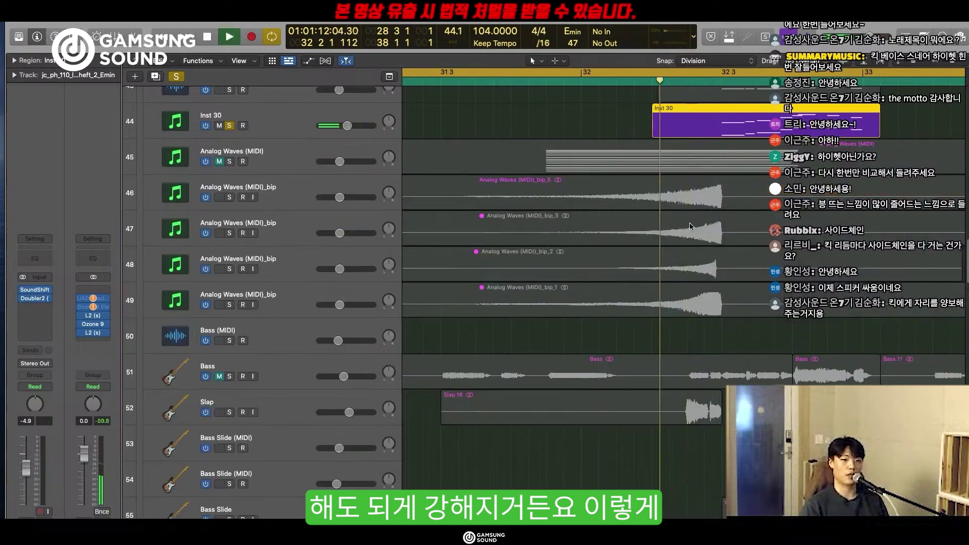
pyautogui.scroll(6, 691, 227)
pyautogui.press('space')
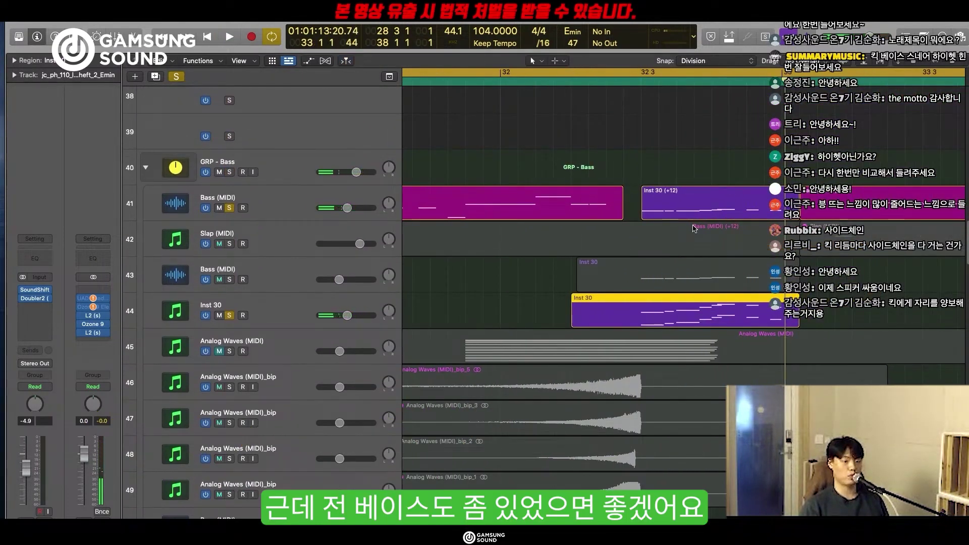
# Examine the regions across the tracks around bar 32 beat 3 and play the track 41 Bass (MIDI) fill without Inst 30.
pyautogui.moveTo(674, 116); pyautogui.dragTo(775, 518)
pyautogui.scroll(15, 714, 232)
pyautogui.scroll(-7, 679, 348)
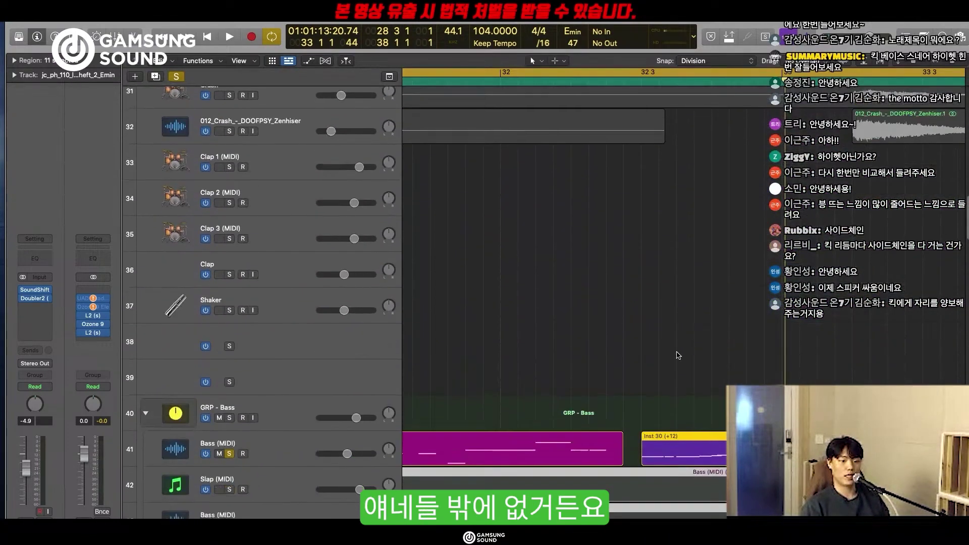
pyautogui.scroll(-5, 677, 355)
pyautogui.moveTo(631, 134); pyautogui.dragTo(728, 184)
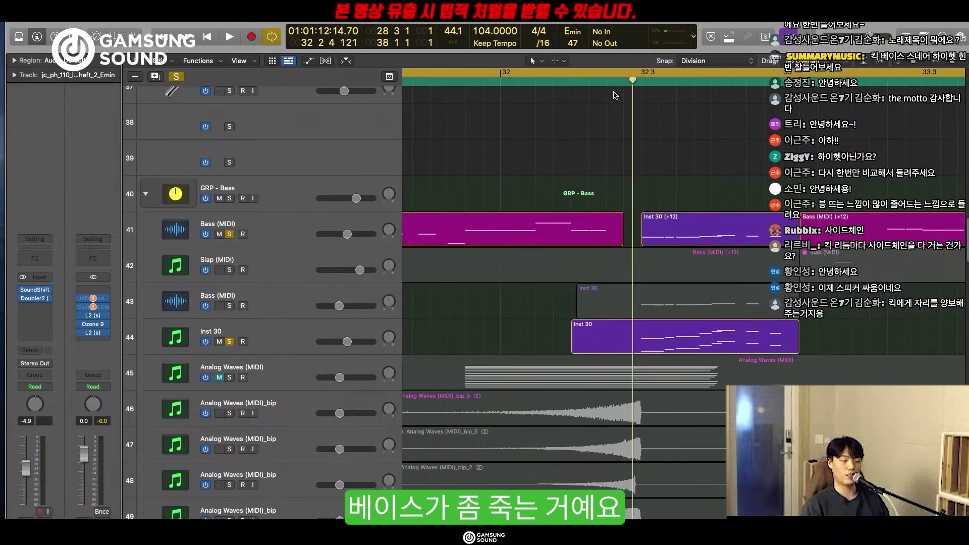
pyautogui.press('space')
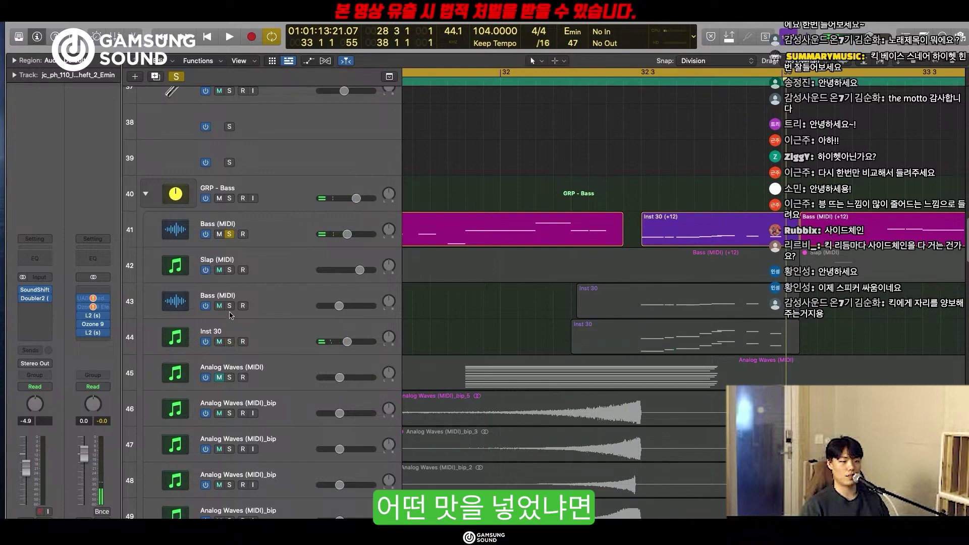
# Solo the track 43 Bass (MIDI) layer, play its fill and inspect its Channel EQ curve.
pyautogui.click(231, 291)
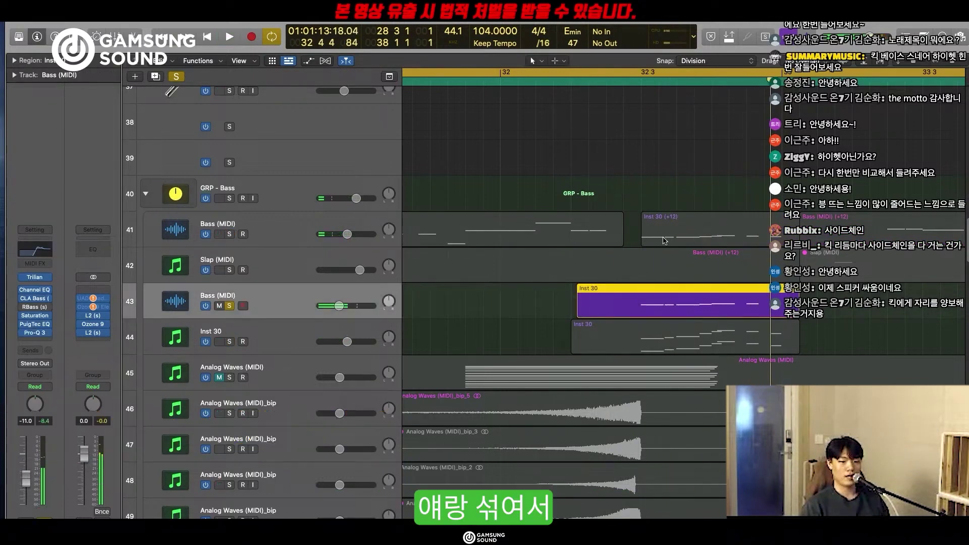
pyautogui.click(684, 178)
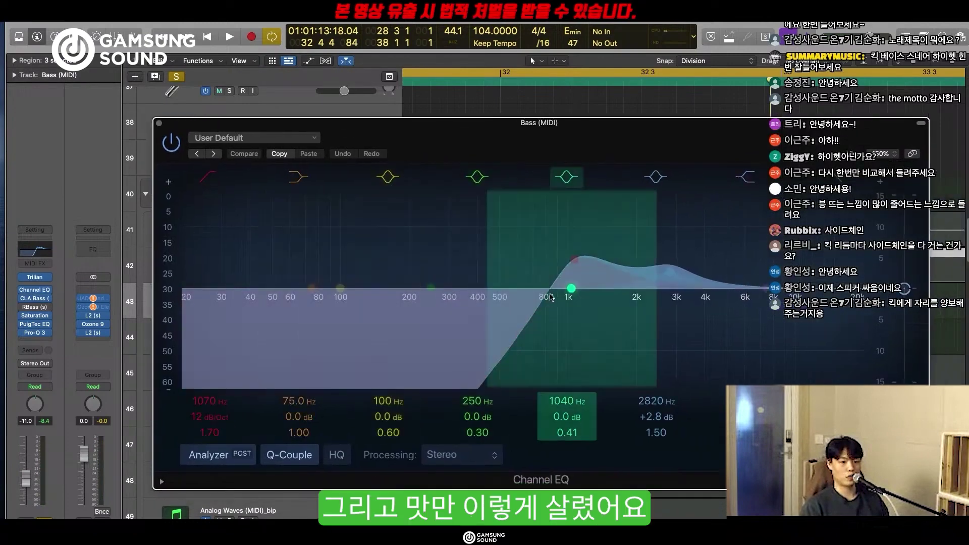
pyautogui.click(159, 123)
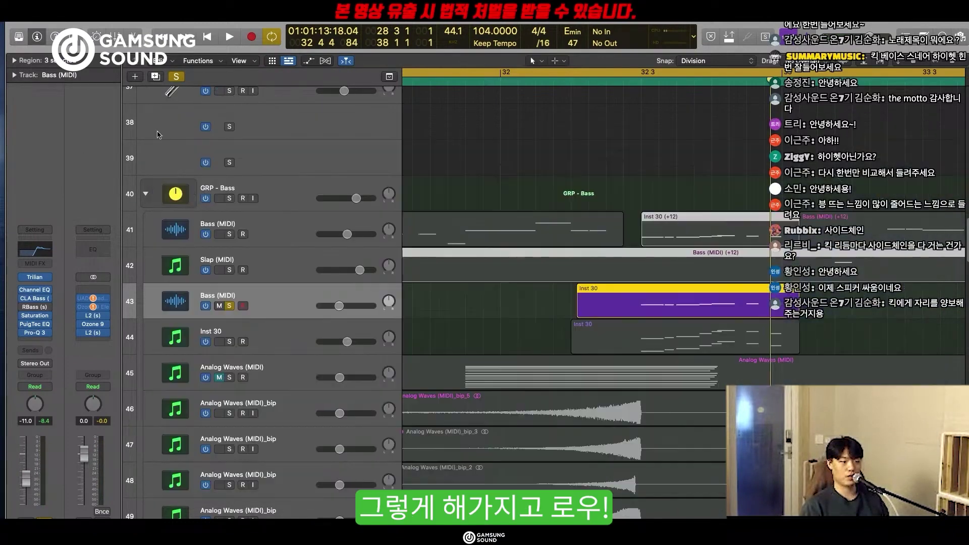
# Solo both Bass (MIDI) tracks together with Inst 30 and play the layered fill up to bar 33.
pyautogui.click(229, 234)
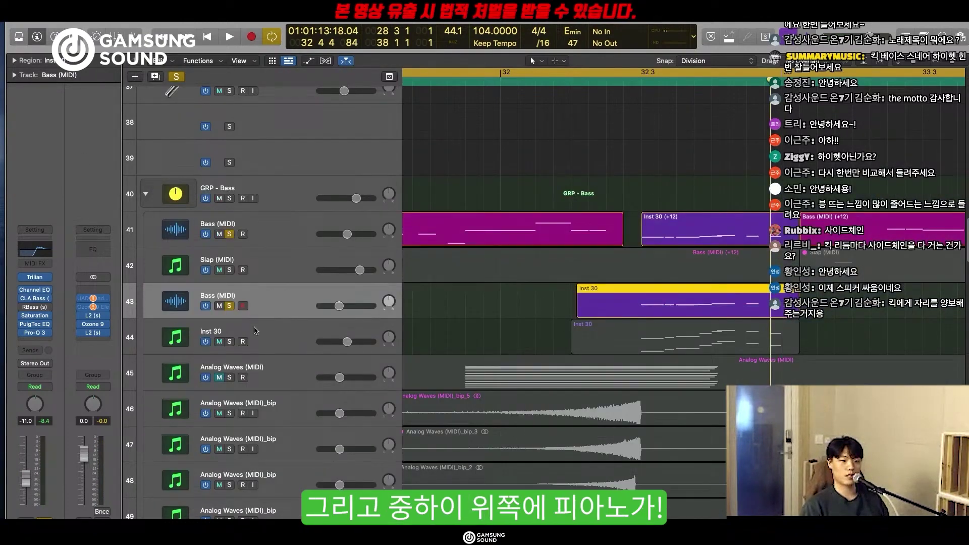
pyautogui.click(596, 337)
pyautogui.press('space')
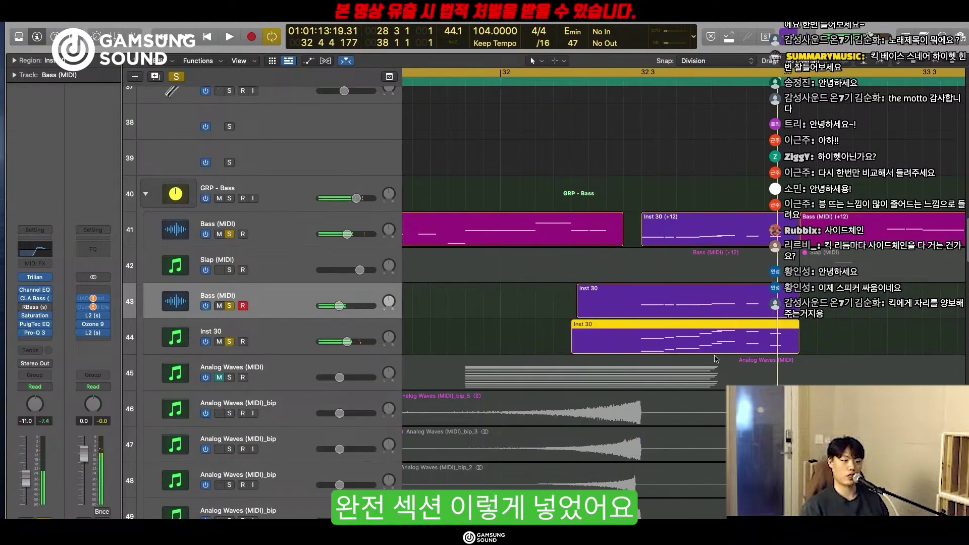
# Inspect the track 41 Bass (MIDI) plug-in chain, including Channel EQ, CLA Bass, PuigTec EQP1A and Pro-Q 3.
pyautogui.click(275, 238)
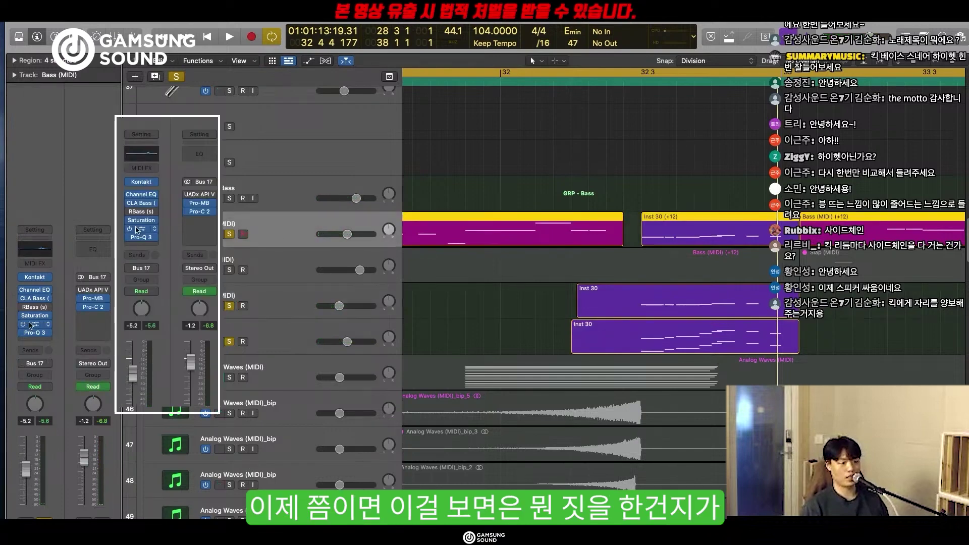
pyautogui.click(35, 277)
pyautogui.click(35, 290)
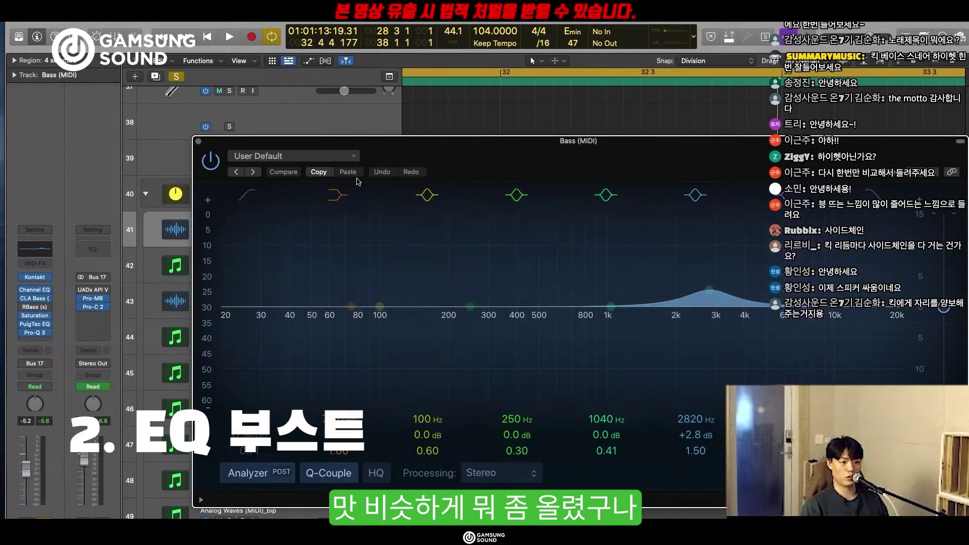
pyautogui.click(33, 300)
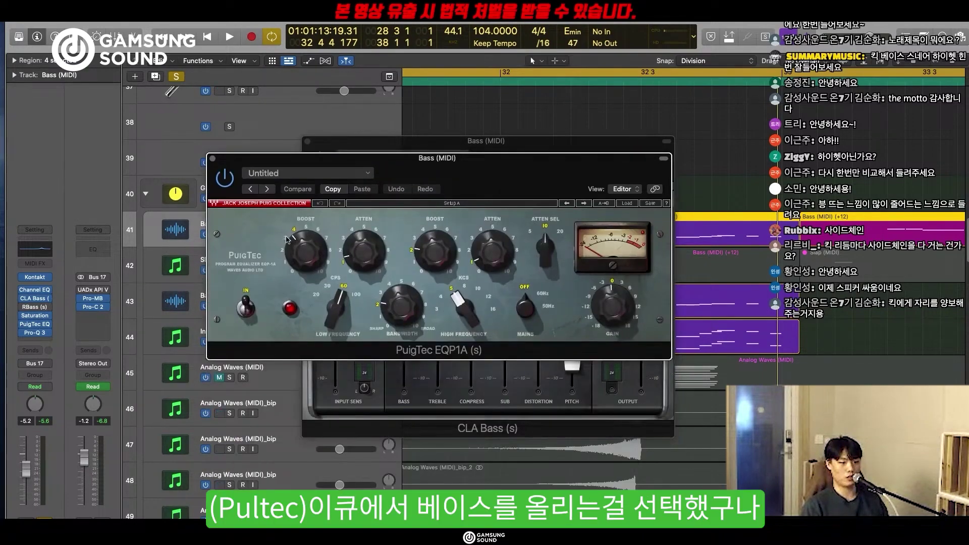
pyautogui.click(47, 325)
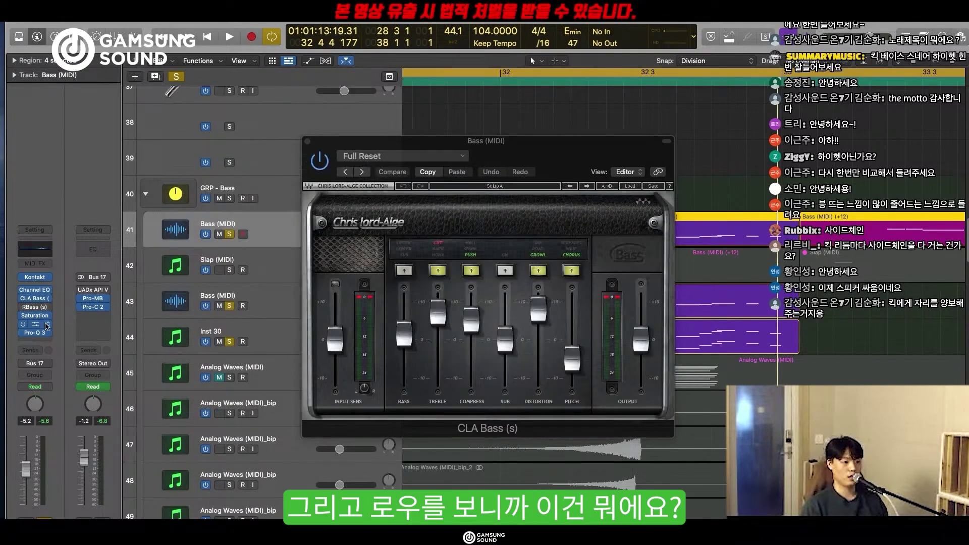
pyautogui.click(34, 333)
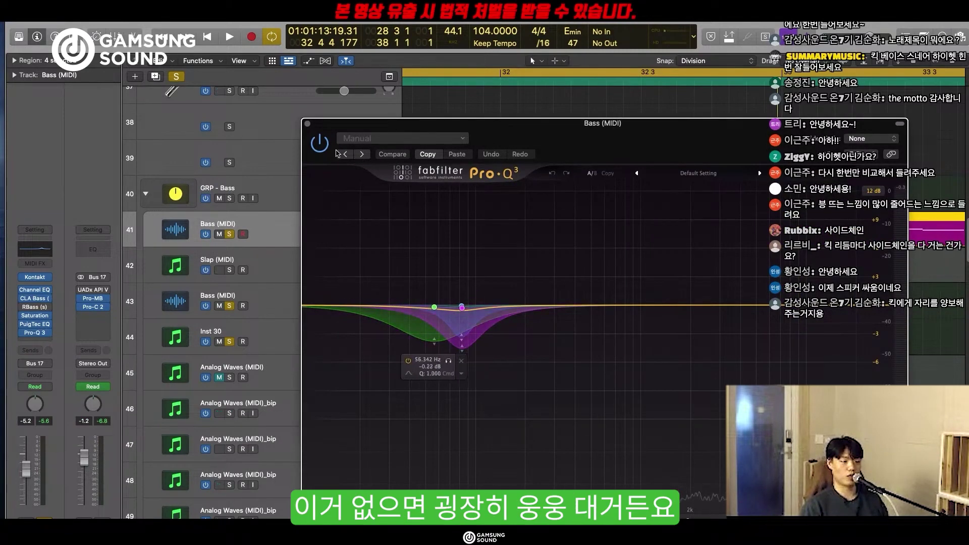
# Play the Hook bass from bar 29 with Pro-Q 3 bypassed and with it enabled to compare the resonance cuts.
pyautogui.press('space')
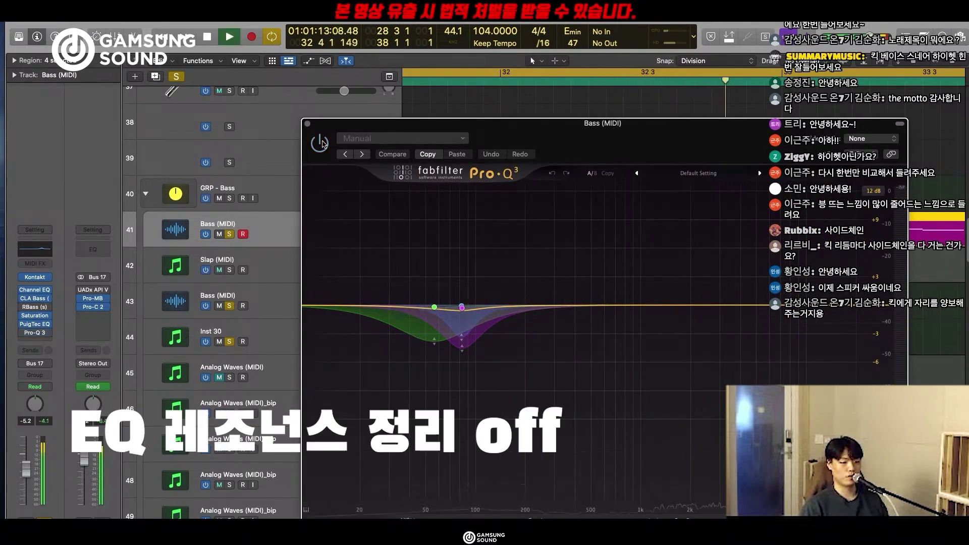
pyautogui.press('space')
pyautogui.moveTo(342, 127); pyautogui.dragTo(371, 380)
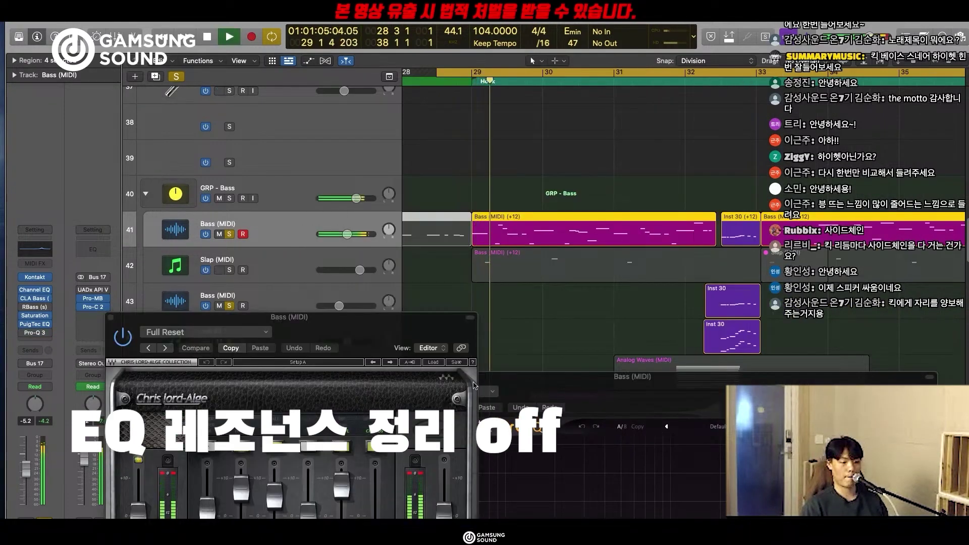
pyautogui.moveTo(540, 388); pyautogui.dragTo(482, 126)
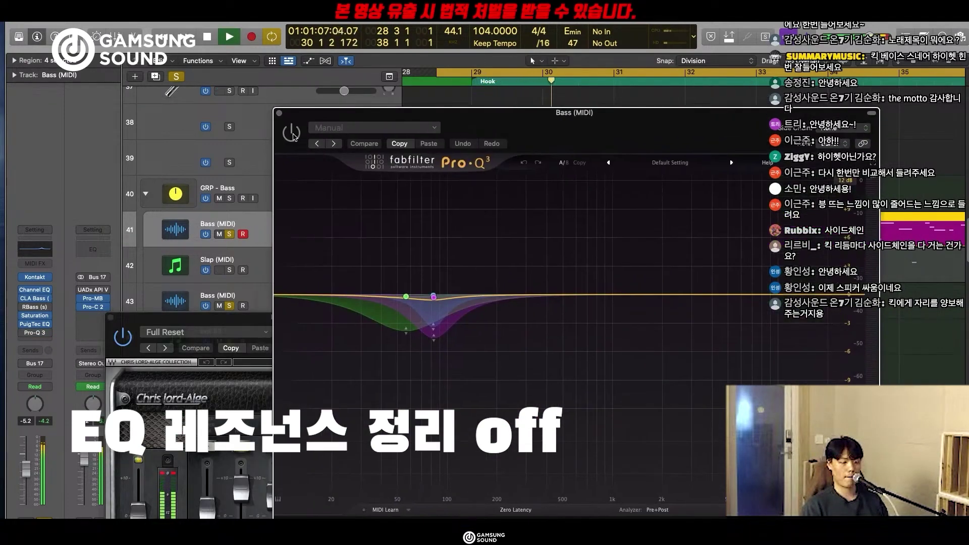
pyautogui.press('space')
pyautogui.press('2')
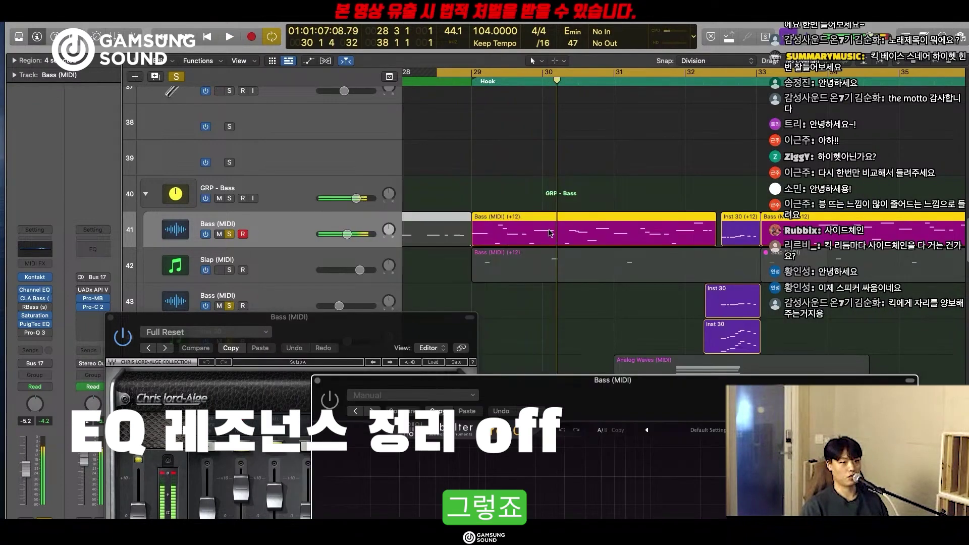
pyautogui.press('space')
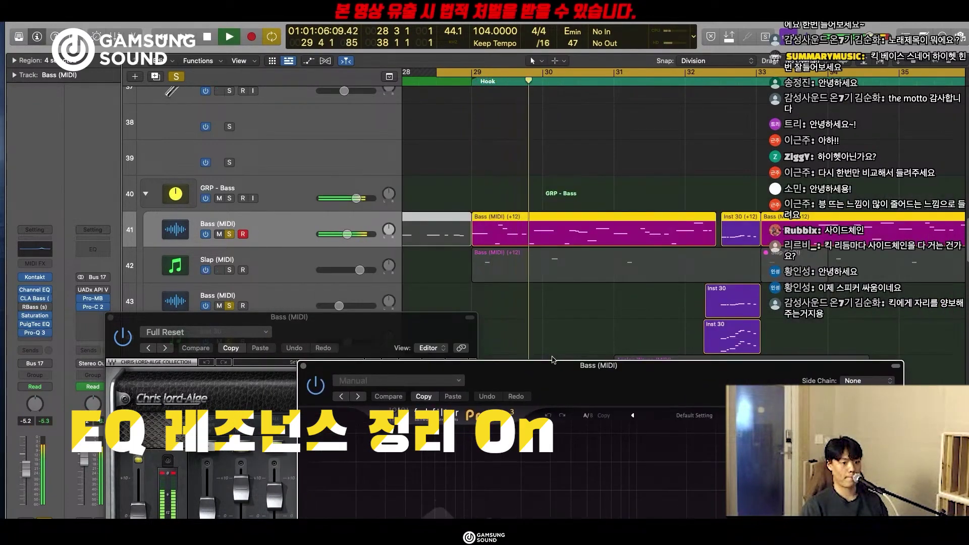
pyautogui.press('space')
# Inspect the RBass and PuigTec EQP1A low-end boost settings on the track 41 Bass (MIDI), and close both plug-ins.
pyautogui.moveTo(554, 363); pyautogui.dragTo(601, 134)
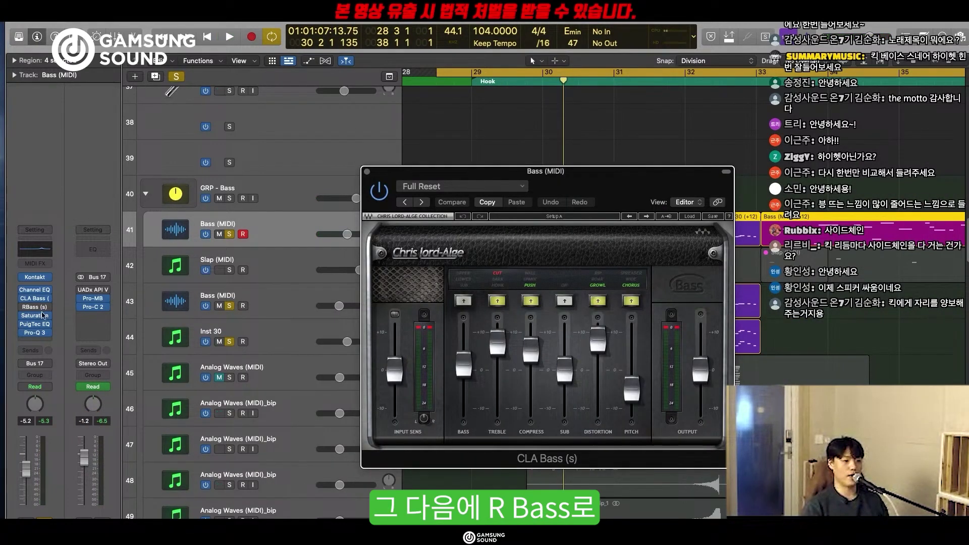
pyautogui.click(34, 307)
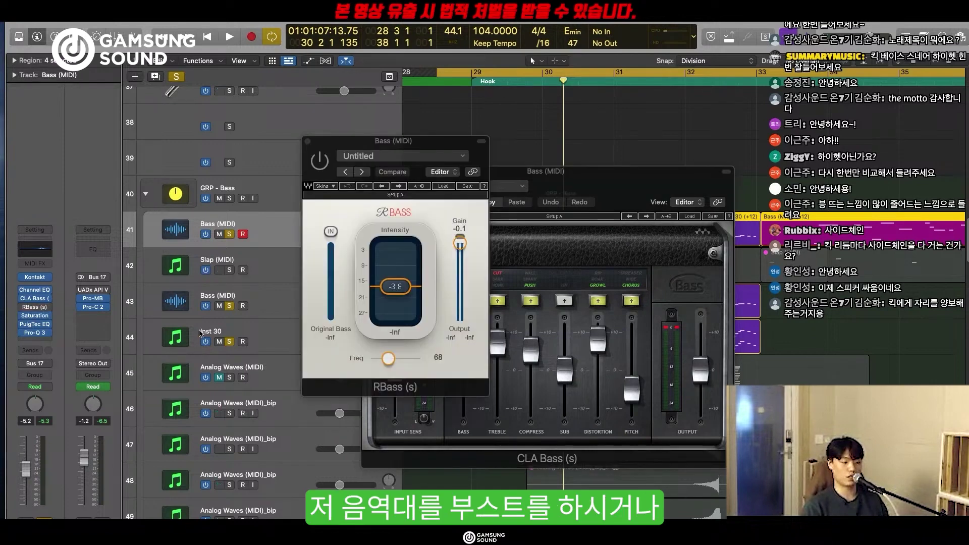
pyautogui.click(35, 324)
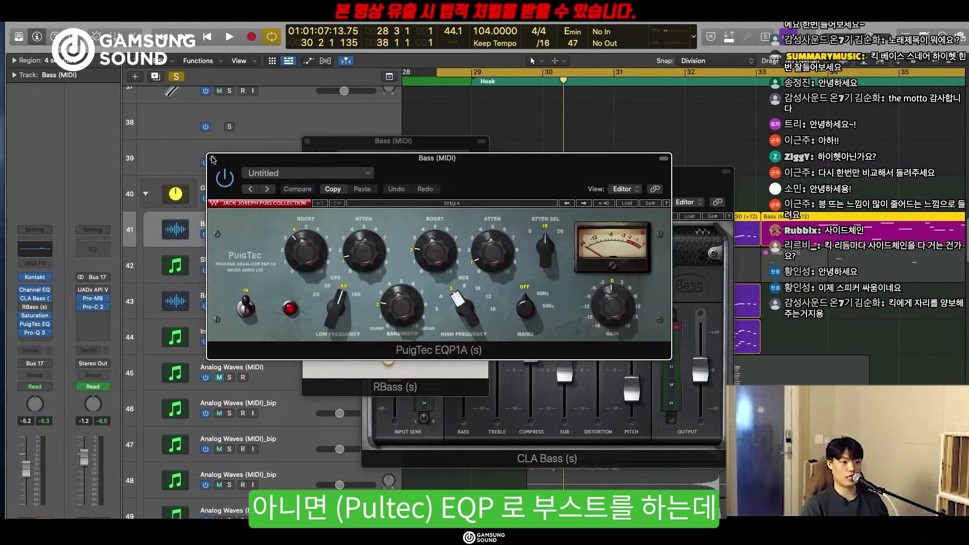
pyautogui.click(212, 159)
pyautogui.click(306, 142)
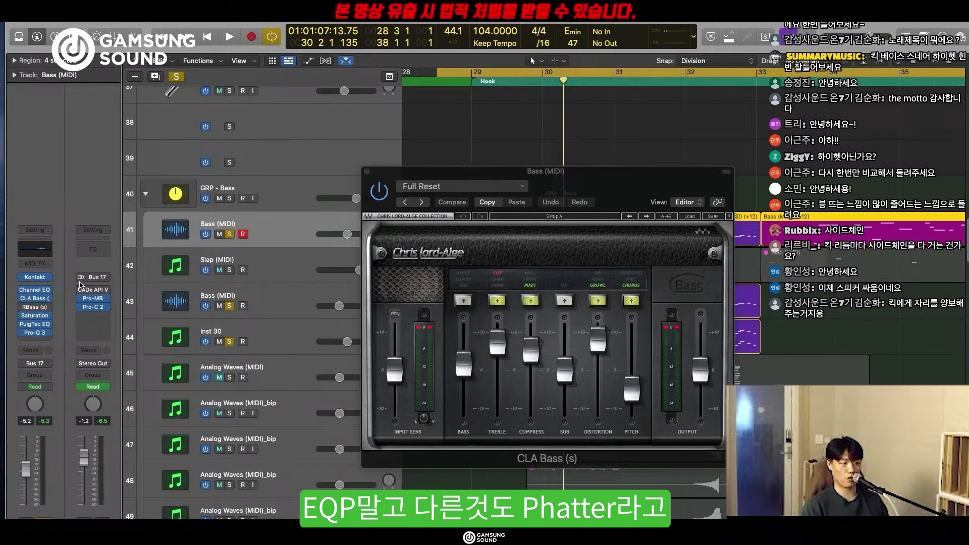
# Try OneKnob Phatter on the track 41 Bass (MIDI) in place of PuigTec EQP1A, set to about 4, and play the Hook.
pyautogui.click(36, 342)
pyautogui.moveTo(51, 516)
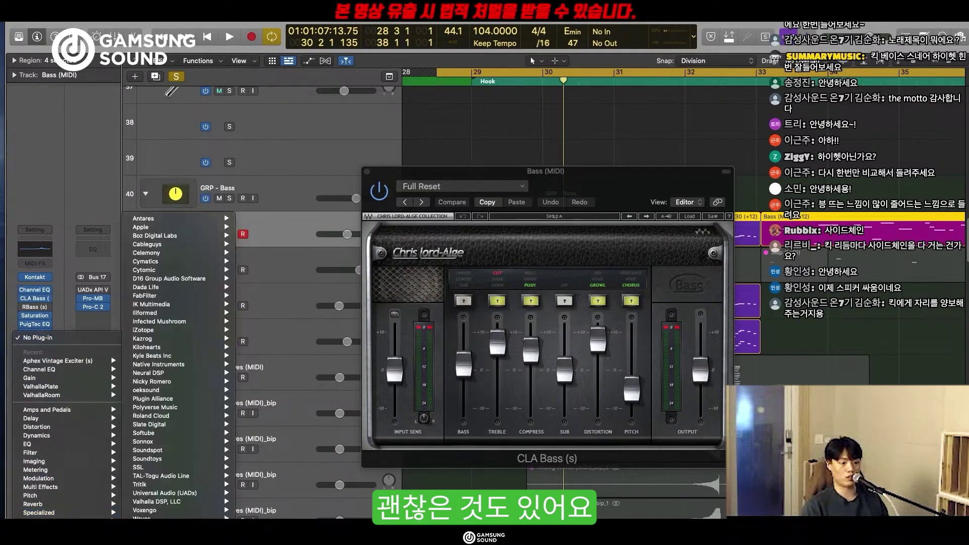
pyautogui.moveTo(152, 518)
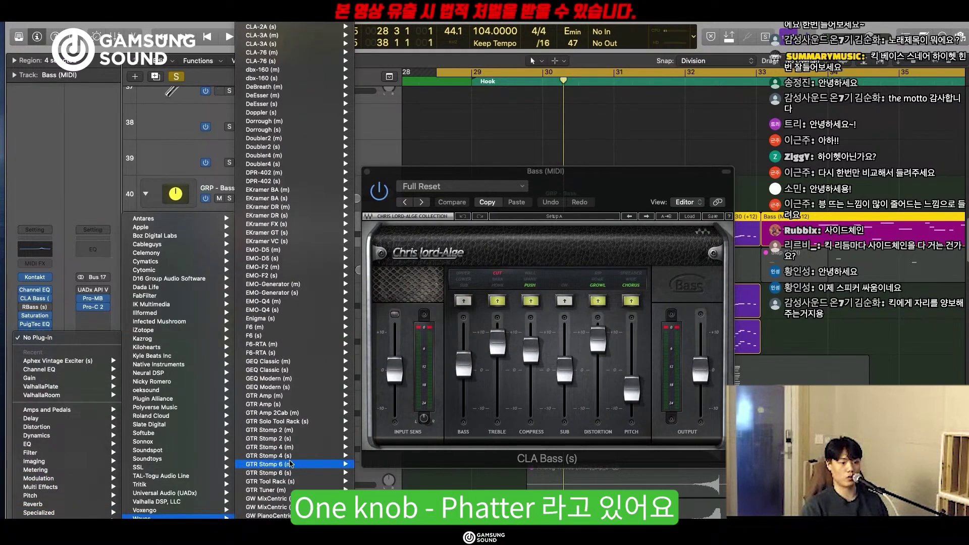
pyautogui.scroll(-10, 290, 463)
pyautogui.click(290, 465)
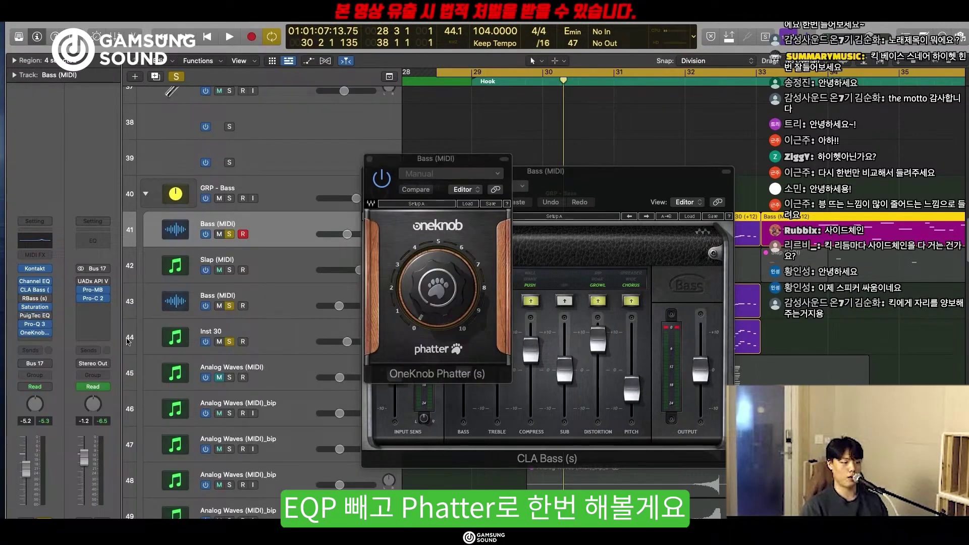
pyautogui.moveTo(433, 323); pyautogui.dragTo(432, 302)
pyautogui.press('space')
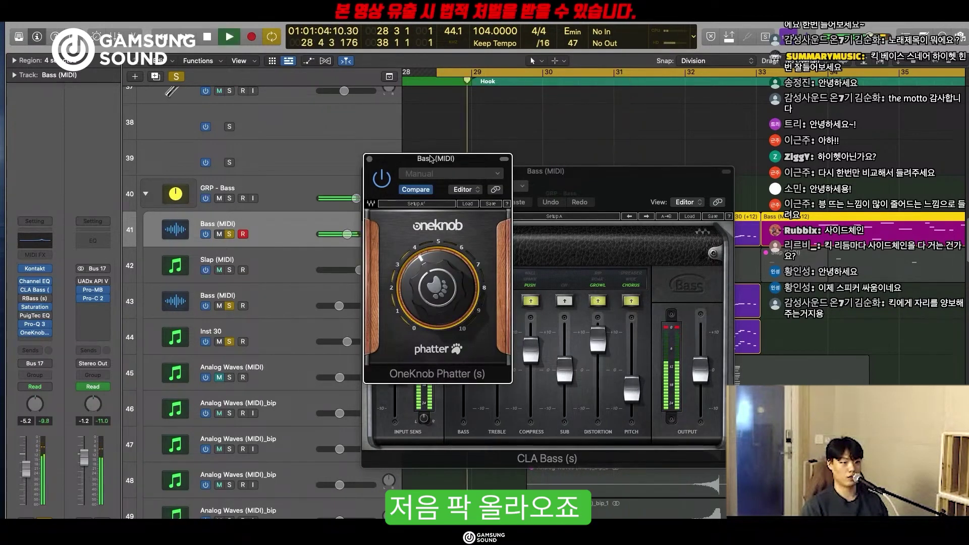
pyautogui.press('space')
pyautogui.click(369, 159)
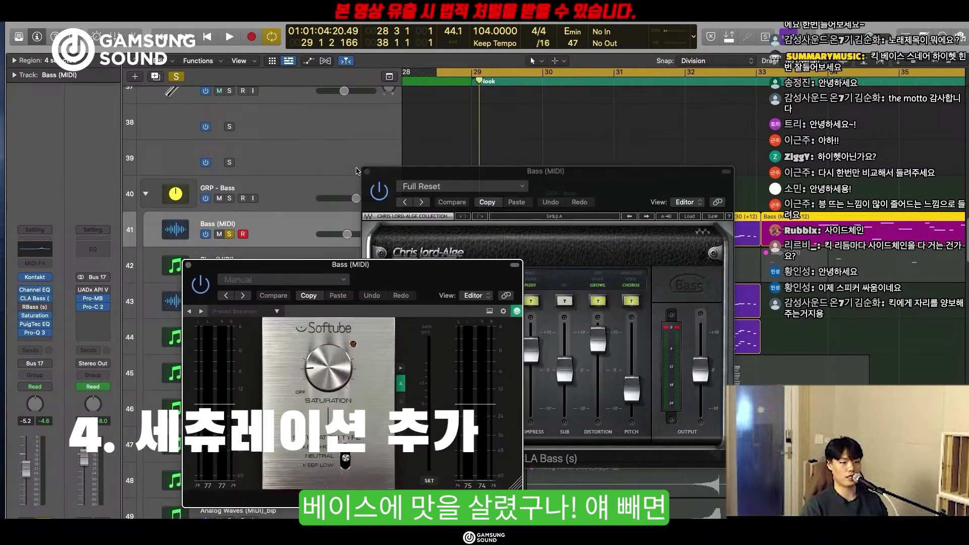
# Close CLA Bass, play the Hook bass with Softube Saturation Knob bypassed and enabled on track 41 for comparison, and close the plug-in.
pyautogui.click(368, 171)
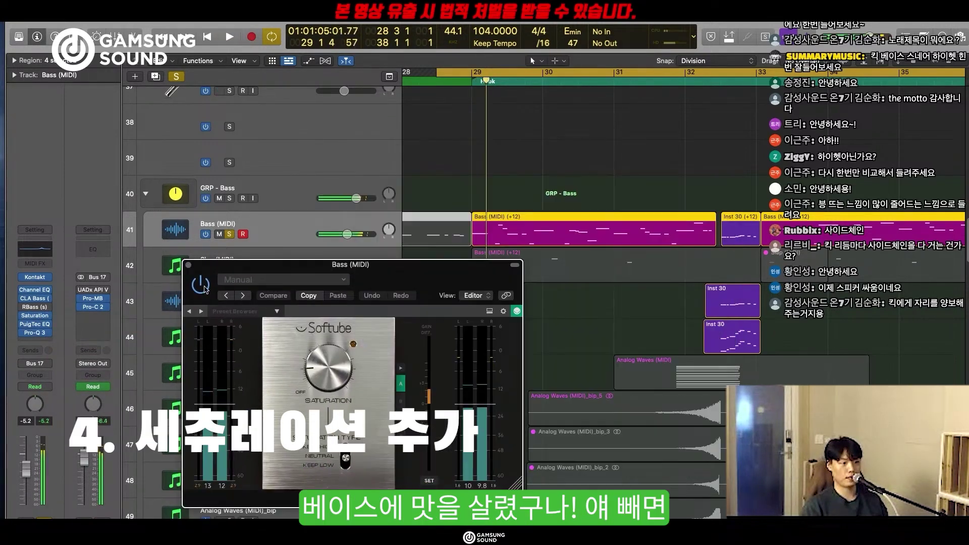
pyautogui.press('space')
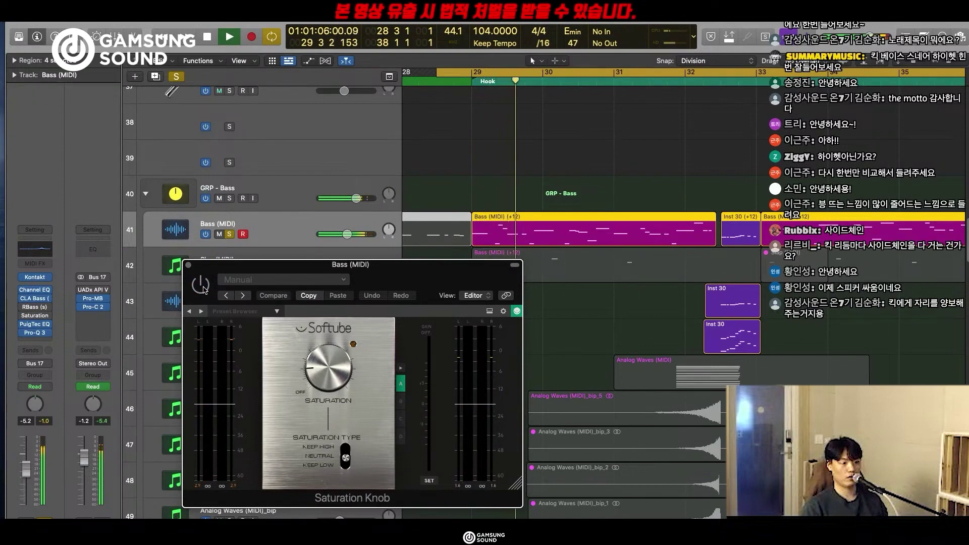
pyautogui.press('space')
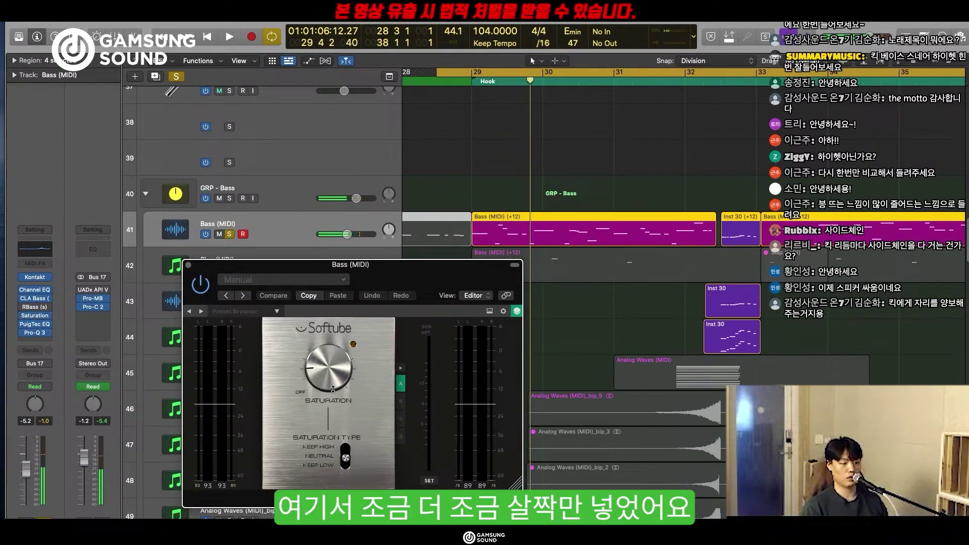
pyautogui.press('space')
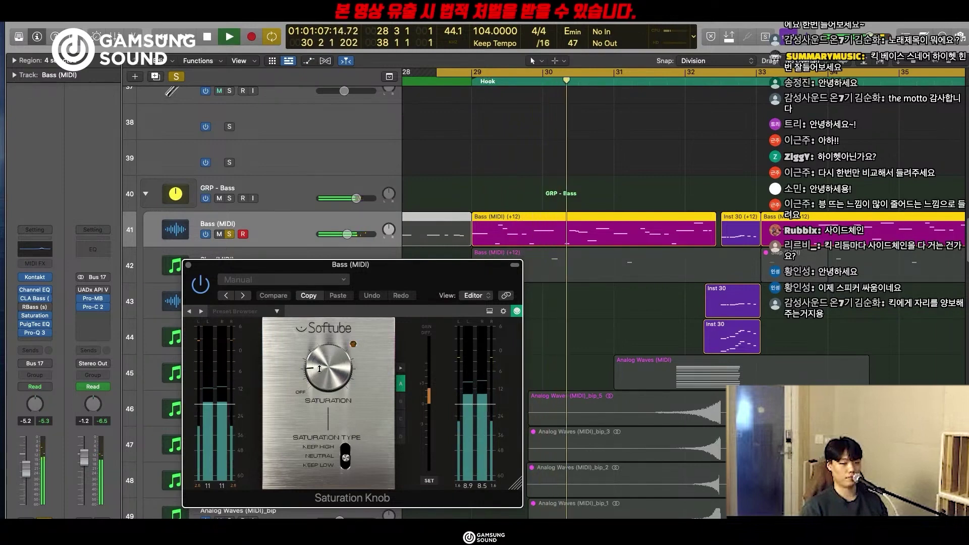
pyautogui.press('space')
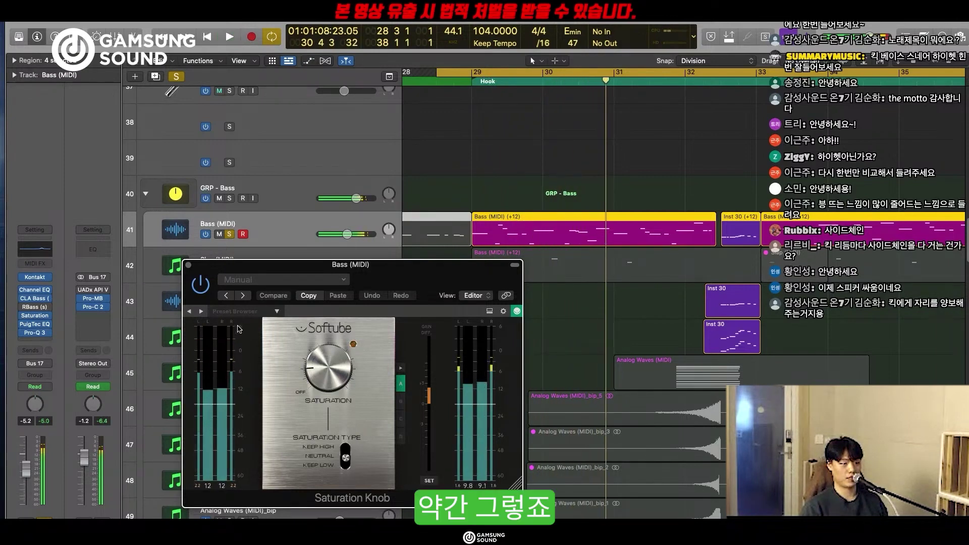
pyautogui.click(189, 264)
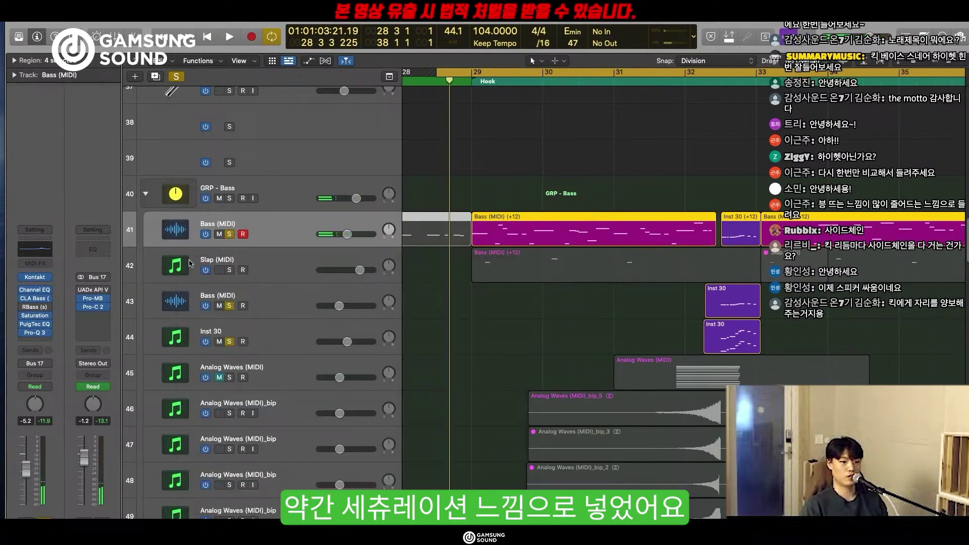
# Clear the track solos and select the layered Inst 30 fill regions near bar 32 on tracks 41 and 43.
pyautogui.hotkey('ctrl', 's')
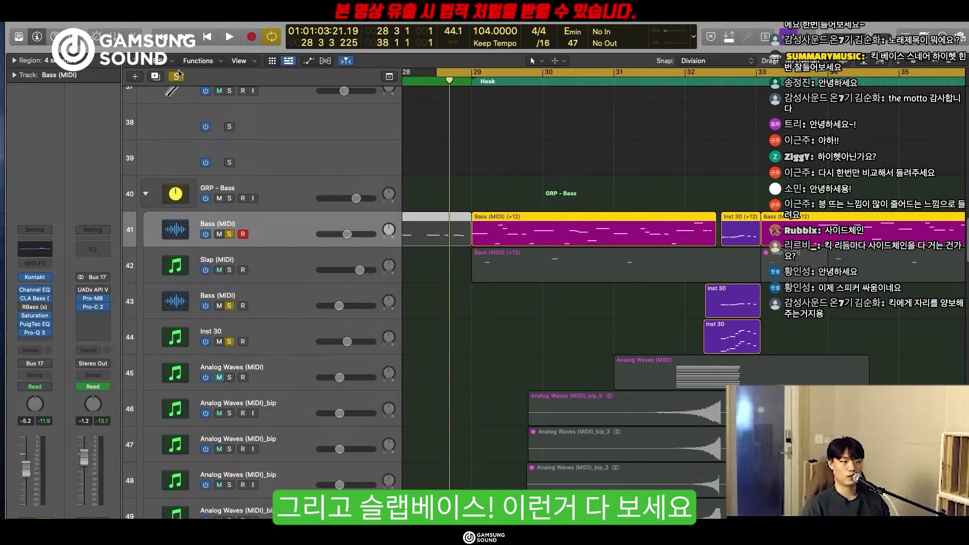
pyautogui.click(497, 264)
pyautogui.press('super+Left')
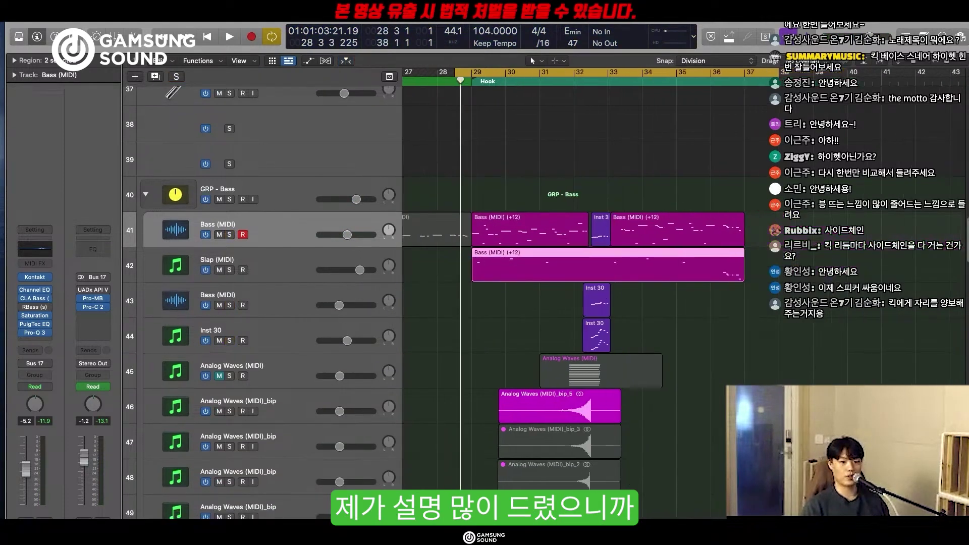
pyautogui.press('super+Right')
pyautogui.click(640, 79)
pyautogui.press('super+Right')
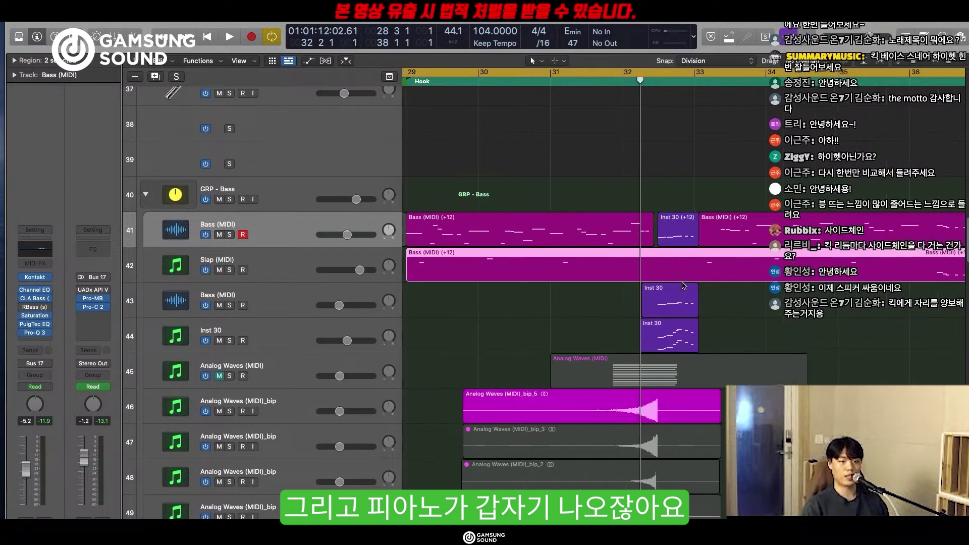
pyautogui.moveTo(663, 139); pyautogui.dragTo(676, 311)
pyautogui.scroll(-1, 660, 301)
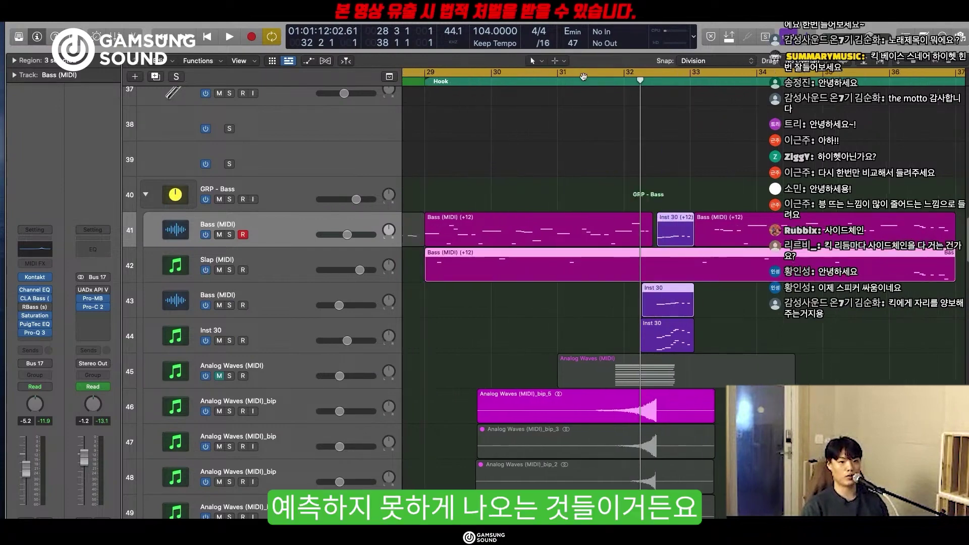
# Play the full mix through the piano entry around bar 32, and return the playhead to bar 31.
pyautogui.click(554, 88)
pyautogui.press('space')
pyautogui.press('super+Up')
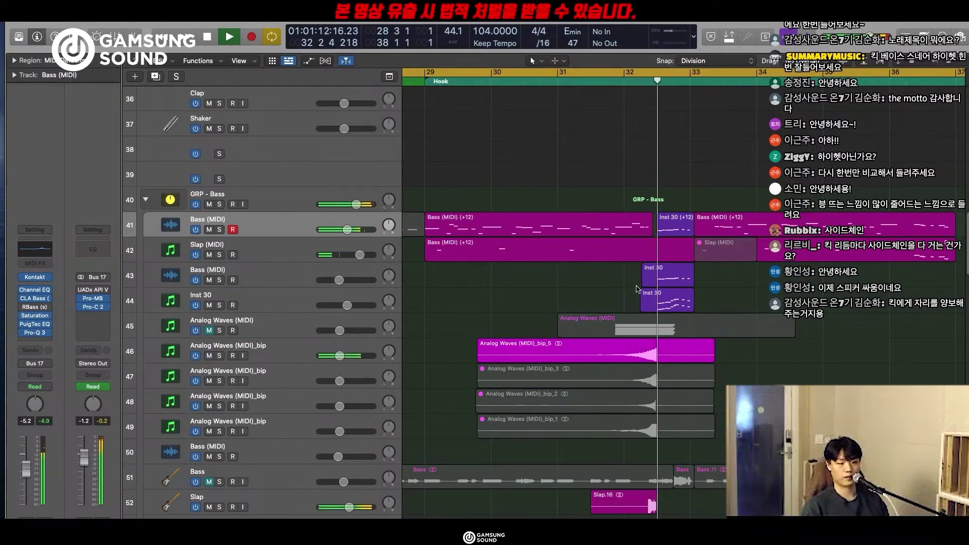
pyautogui.press('space')
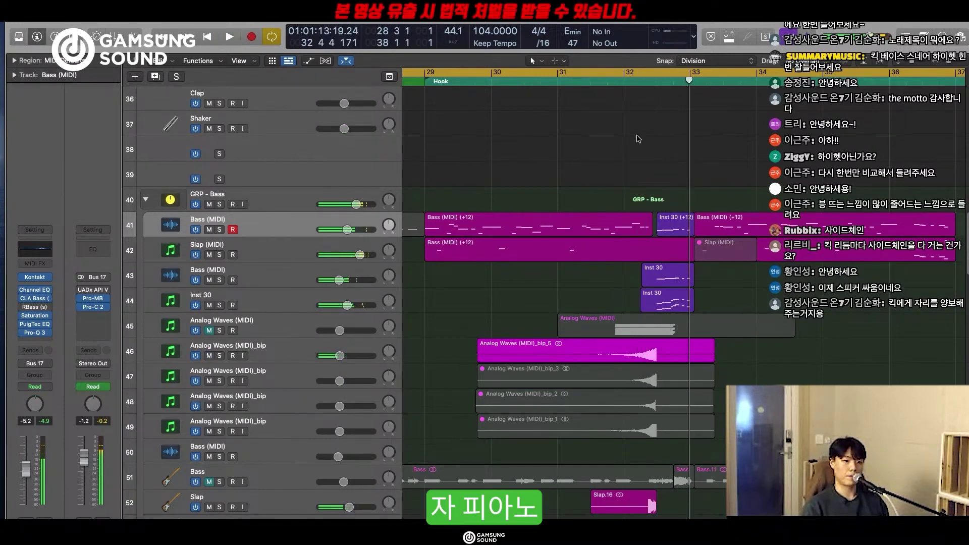
pyautogui.click(603, 81)
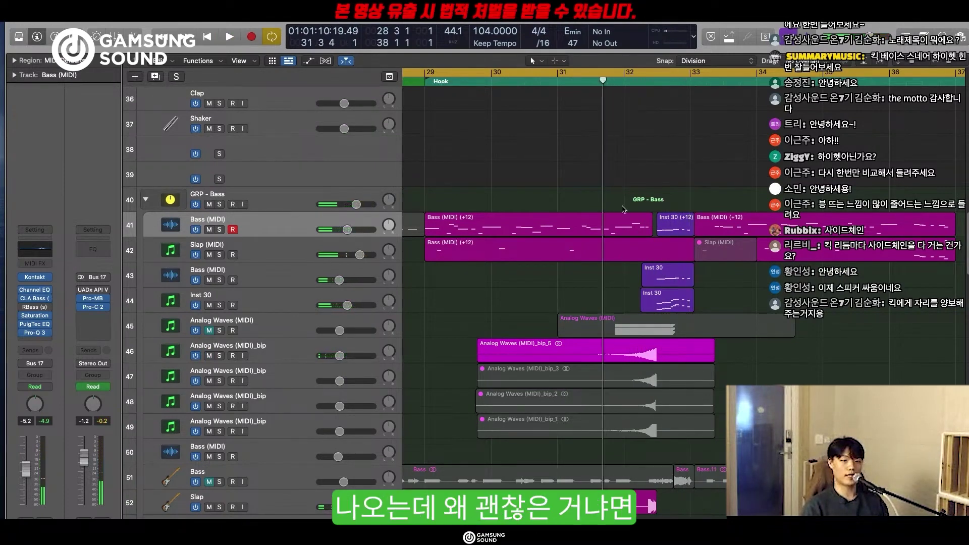
# Select the Analog Waves (MIDI) source region and its reversed bounce on tracks 45 and 46, and listen to the reversed piano.
pyautogui.press('super+Down')
pyautogui.press('super+Down')
pyautogui.press('super+Down')
pyautogui.moveTo(507, 432); pyautogui.dragTo(703, 474)
pyautogui.scroll(-3, 300, 416)
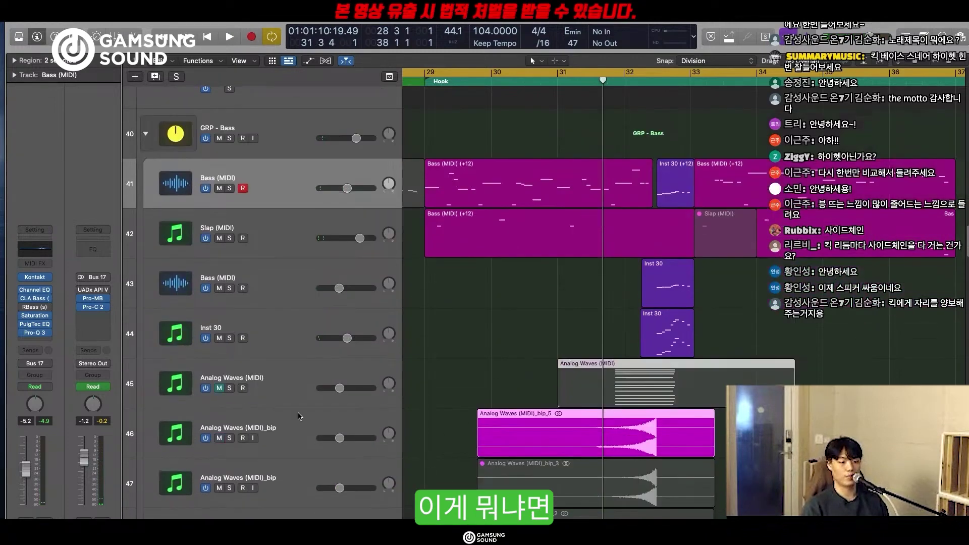
pyautogui.hotkey('ctrl', 's')
pyautogui.press('space')
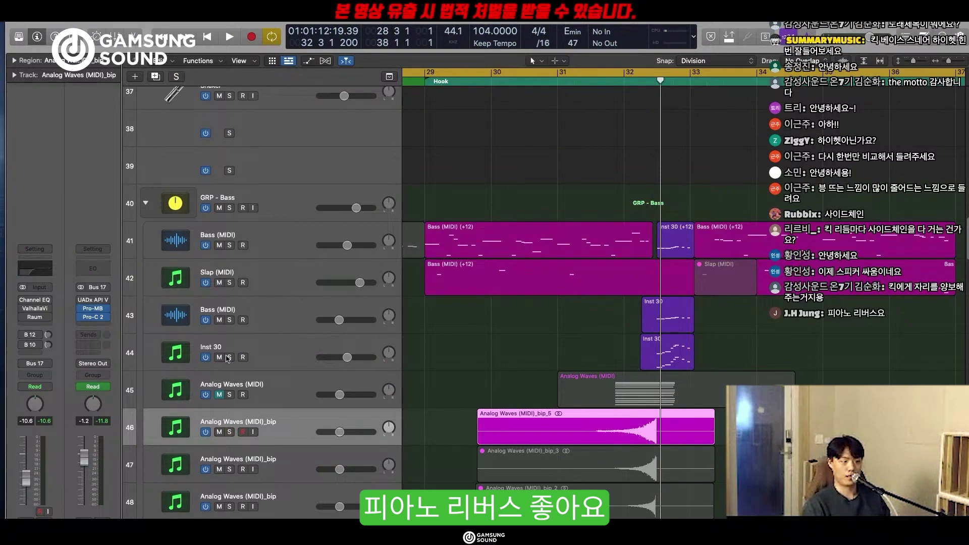
# Toggle the solo on track 44 Inst 30, and play the full mix from bar 30 into the fill, selecting the bass and fill regions.
pyautogui.click(227, 357)
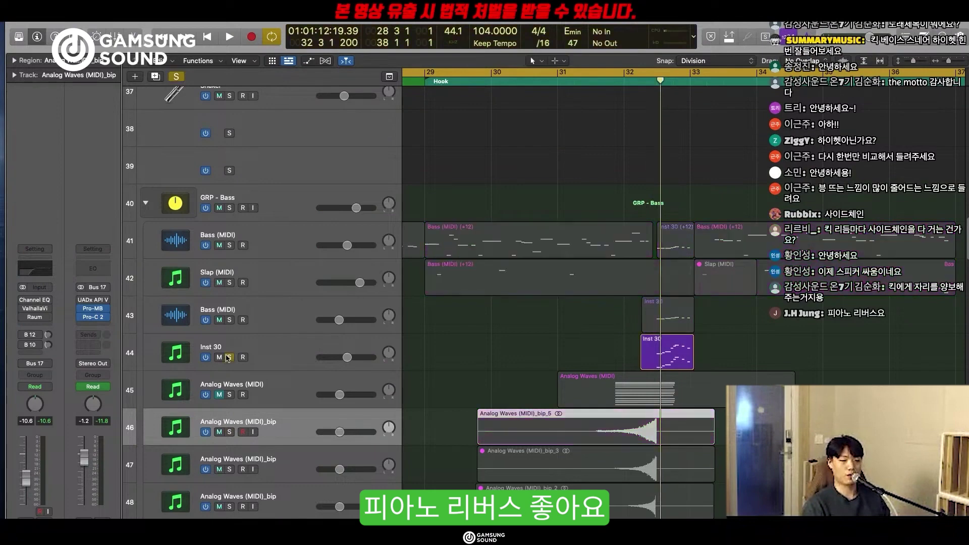
pyautogui.click(228, 357)
pyautogui.press('super+Up')
pyautogui.click(548, 84)
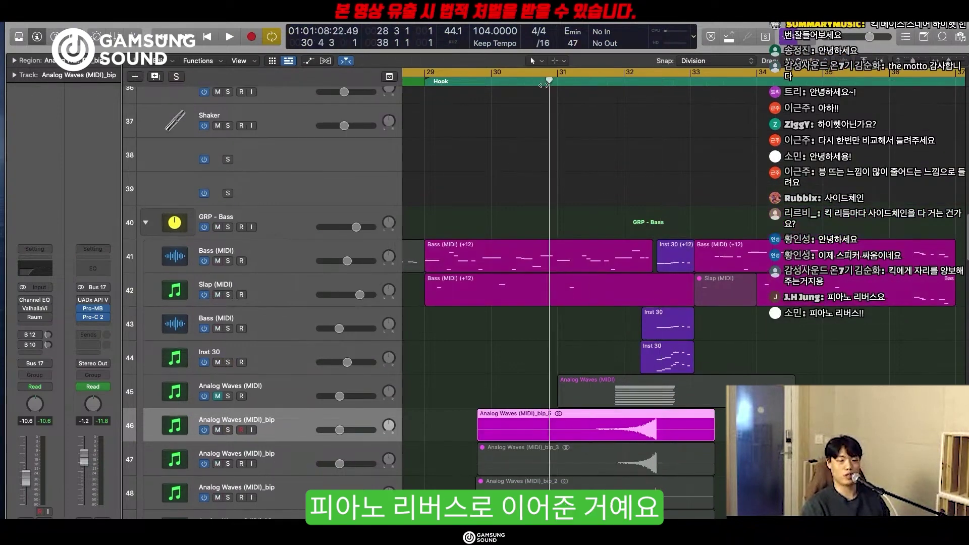
pyautogui.press('space')
pyautogui.moveTo(599, 212); pyautogui.dragTo(709, 362)
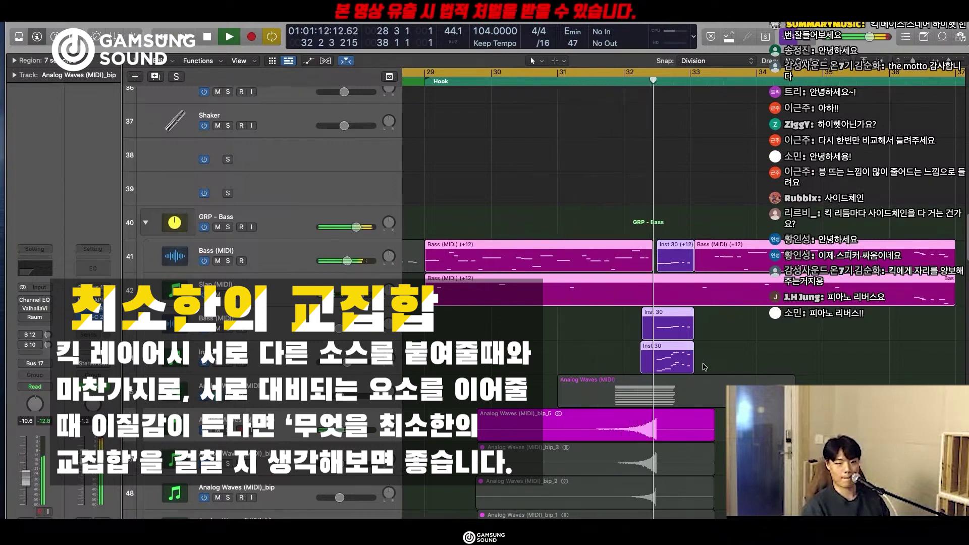
pyautogui.press('space')
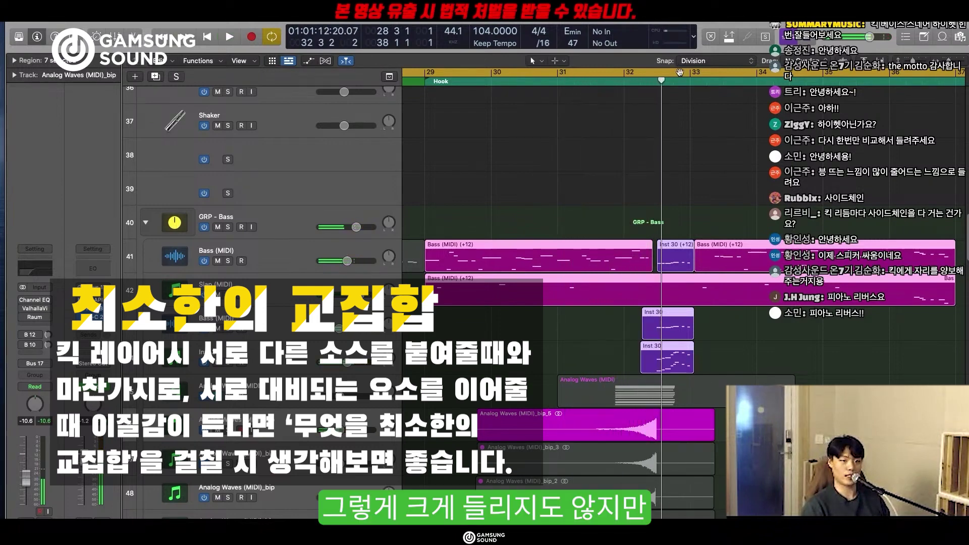
# Point out the reversed piano region on track 46 and select the Inst 30 fill regions on tracks 43 and 44.
pyautogui.press('super+Up')
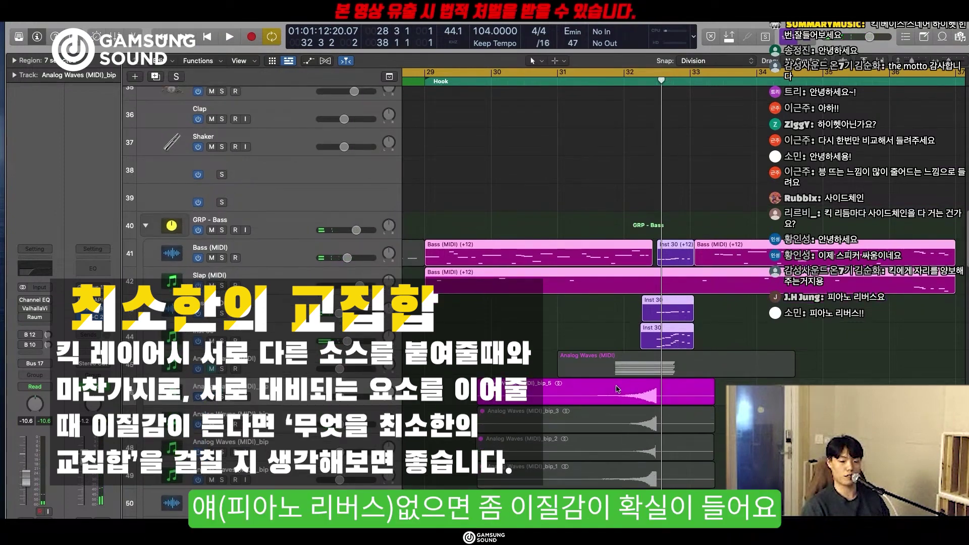
pyautogui.click(615, 385)
pyautogui.moveTo(751, 304); pyautogui.dragTo(670, 335)
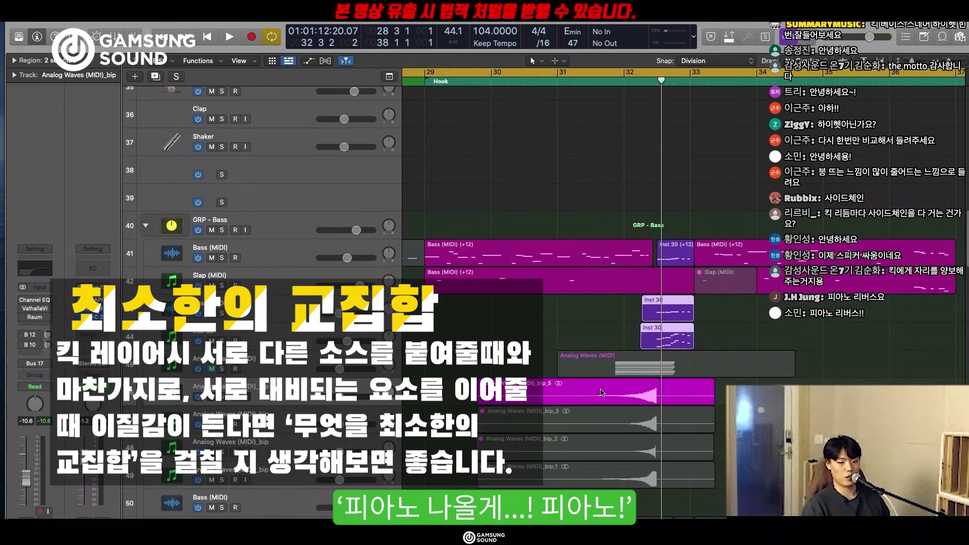
pyautogui.press('super+Down')
pyautogui.press('super+Down')
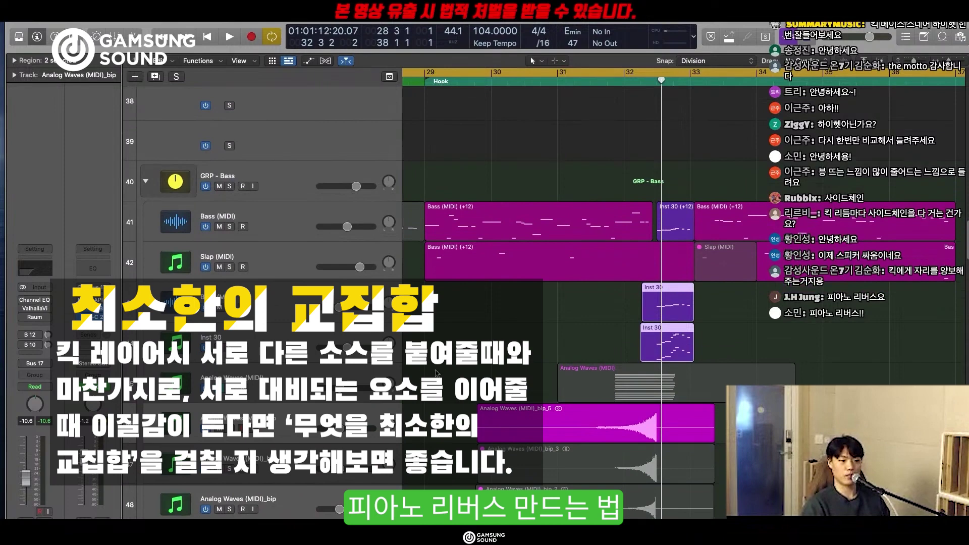
# Inspect the Keyscape LA Custom C7 - Studio piano patch on track 45 Analog Waves (MIDI), and close the instrument.
pyautogui.click(226, 402)
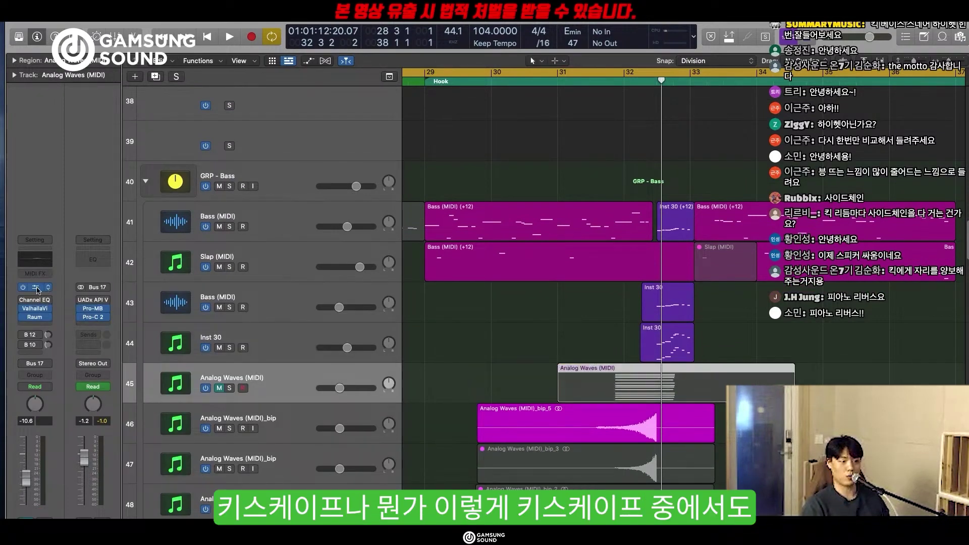
pyautogui.click(37, 288)
pyautogui.moveTo(655, 145); pyautogui.dragTo(529, 414)
pyautogui.moveTo(612, 303); pyautogui.dragTo(688, 354)
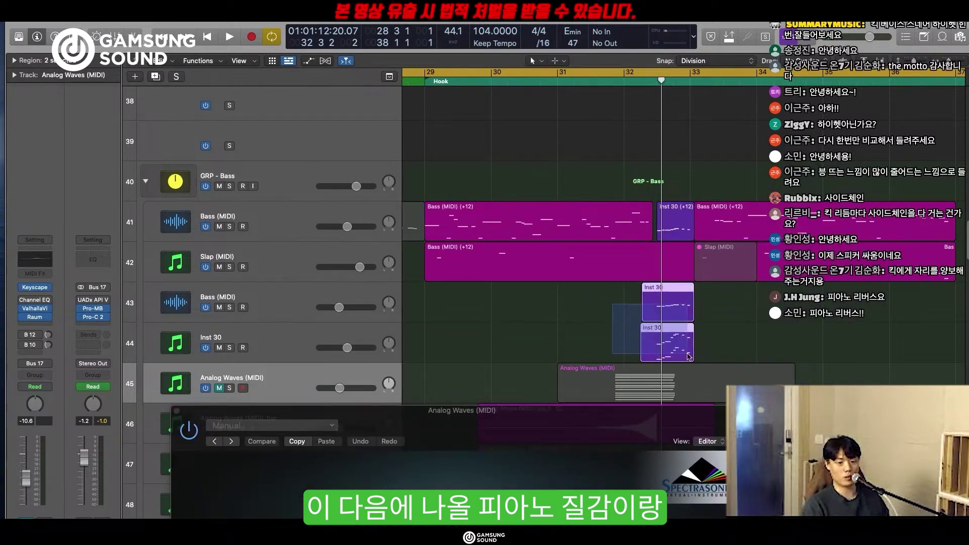
pyautogui.moveTo(591, 410); pyautogui.dragTo(622, 81)
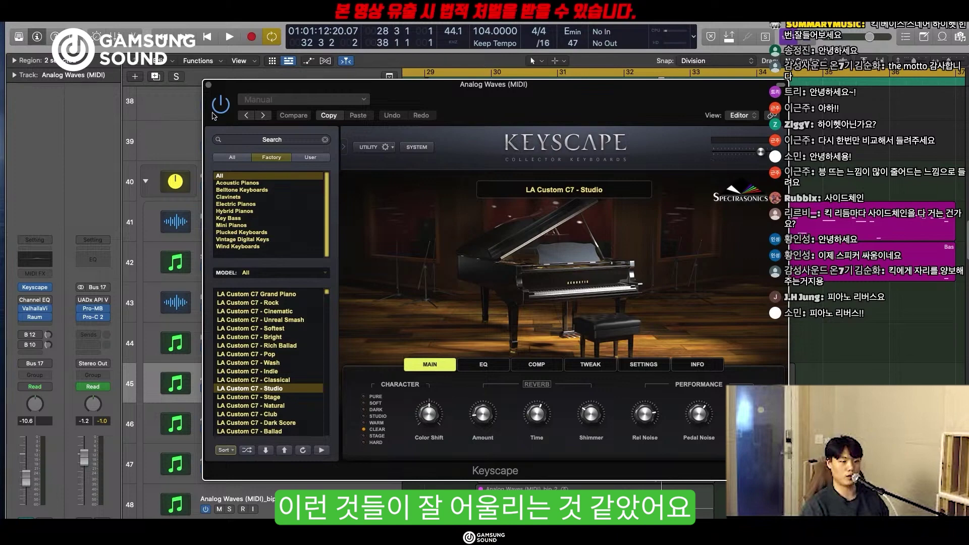
pyautogui.click(208, 85)
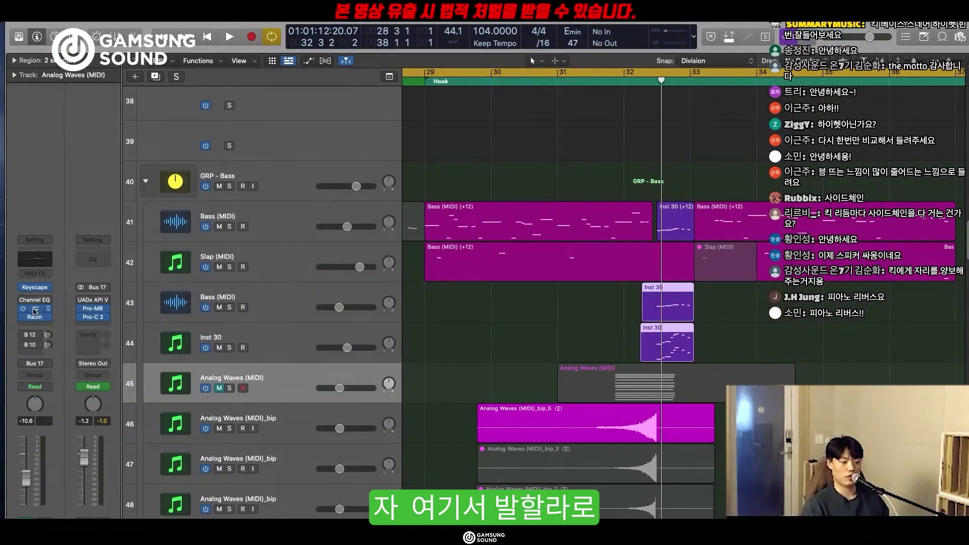
# Inspect the ValhallaVintageVerb and Raum reverbs on track 45, close both, and play the piano source track in solo.
pyautogui.click(35, 310)
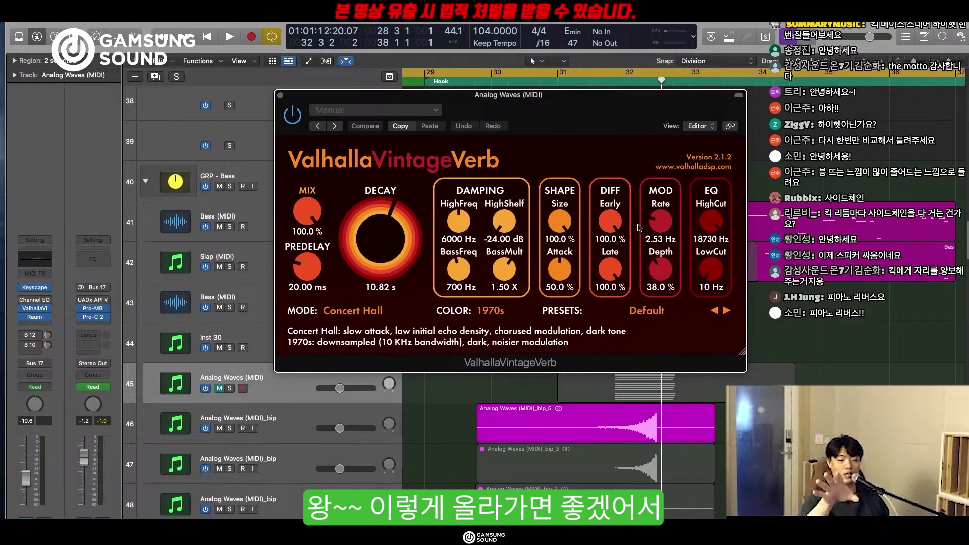
pyautogui.click(281, 96)
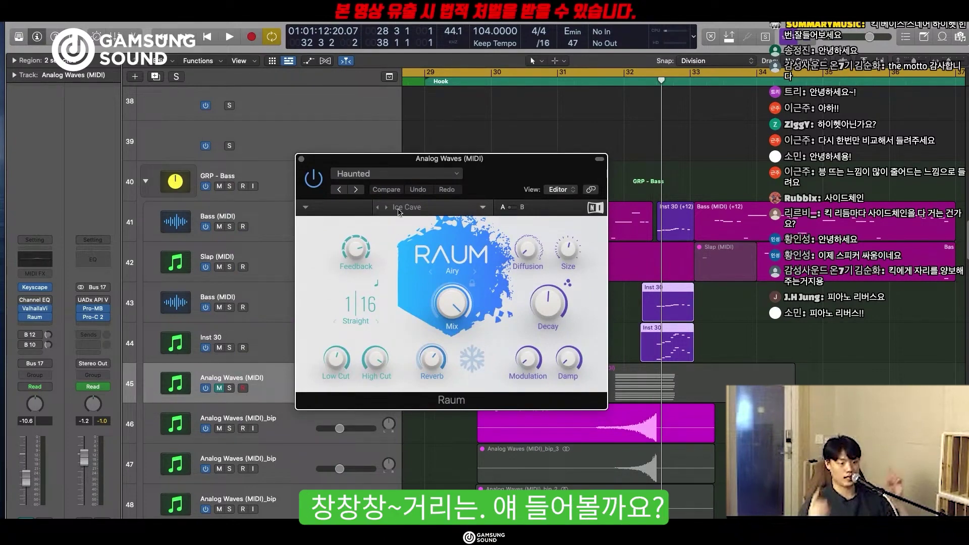
pyautogui.click(301, 158)
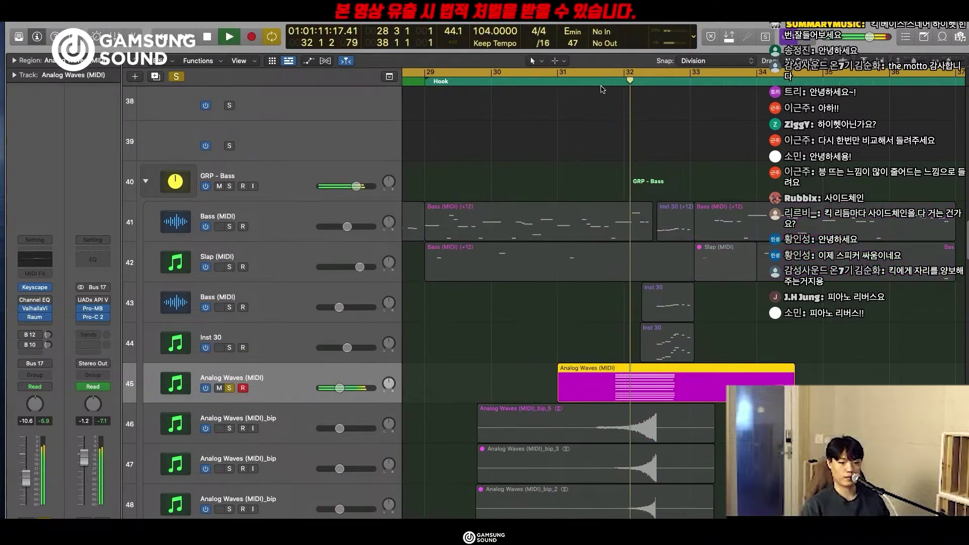
pyautogui.press('space')
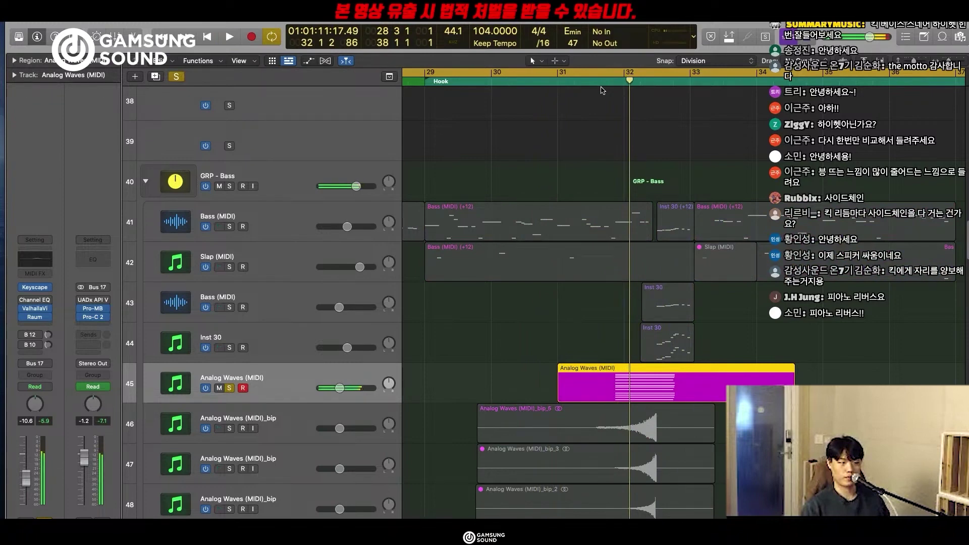
pyautogui.click(566, 82)
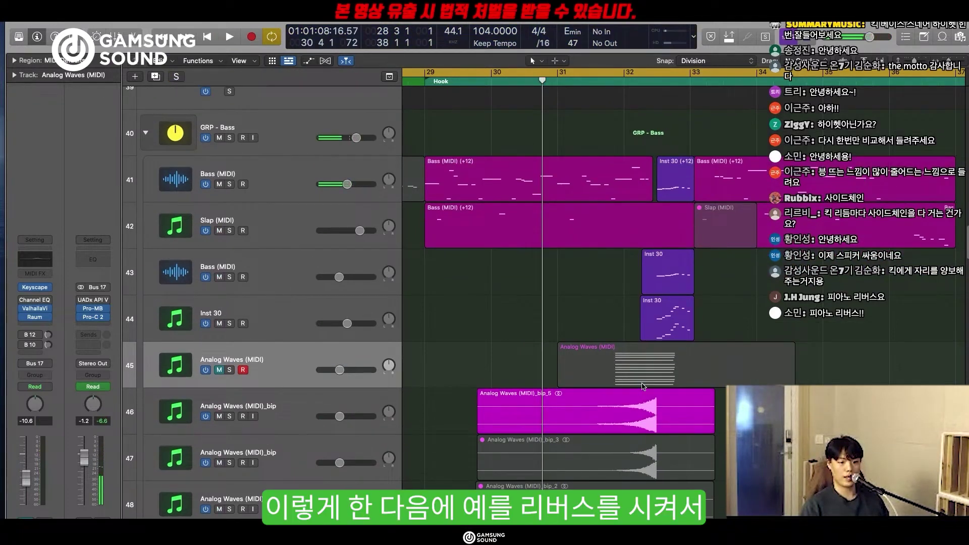
# Open the Analog Waves (MIDI)_bip_5 region from track 46 in the audio file editor and check its functions for reversing audio.
pyautogui.click(642, 385)
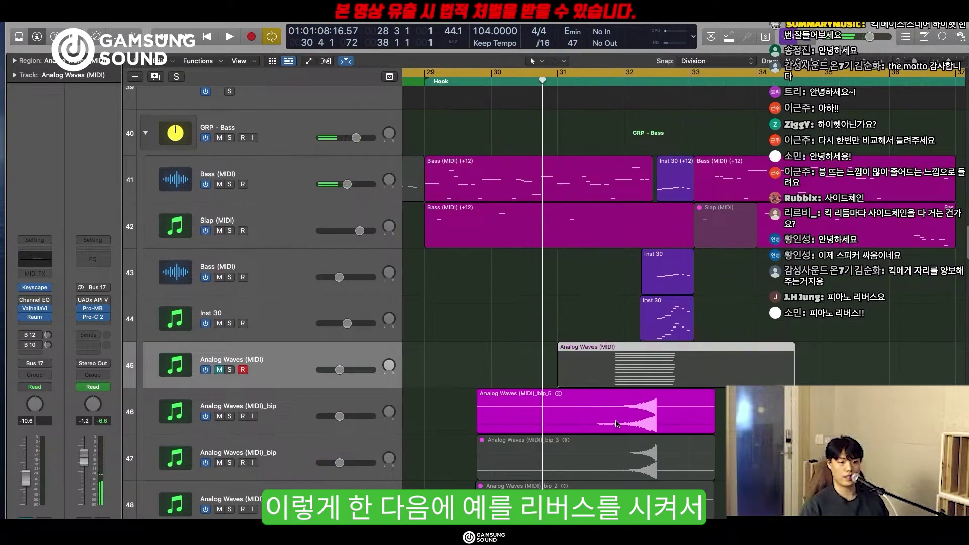
pyautogui.click(620, 420)
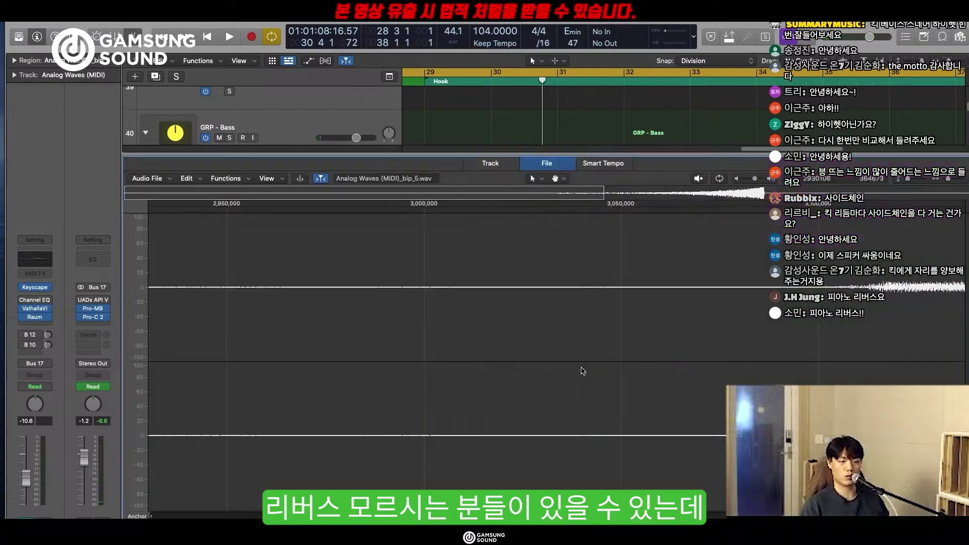
pyautogui.doubleClick(624, 404)
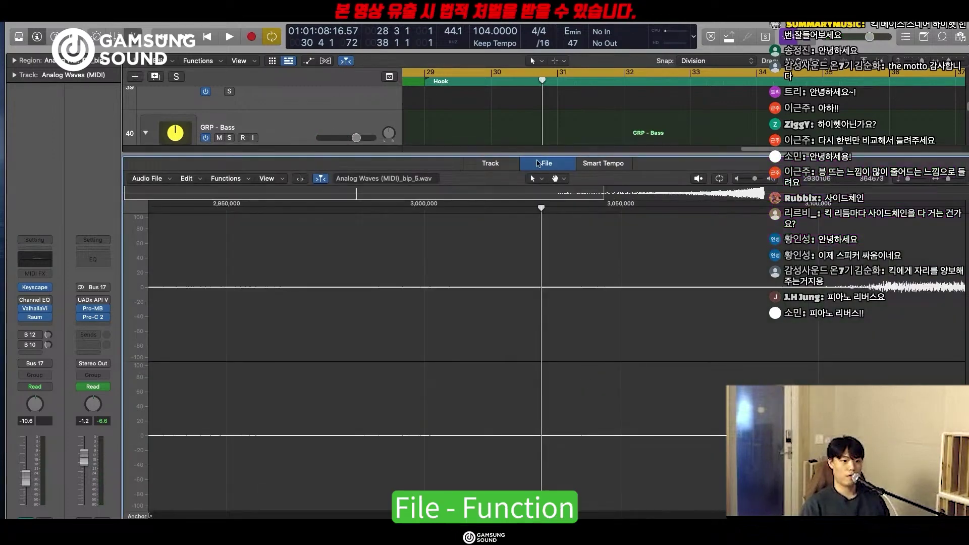
pyautogui.click(244, 180)
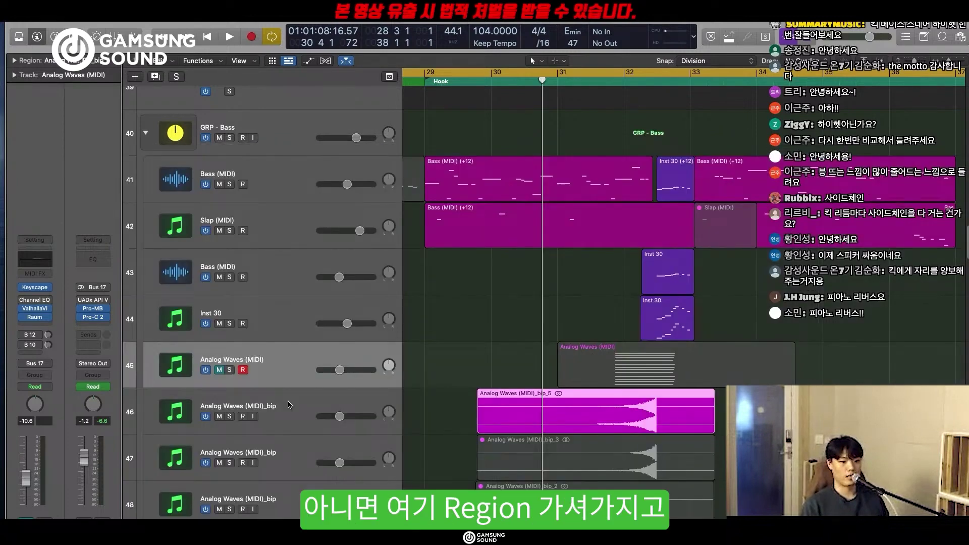
# Switch the Reverse option of the Analog Waves (MIDI)_bip_5 region on track 46 off and back on.
pyautogui.click(290, 402)
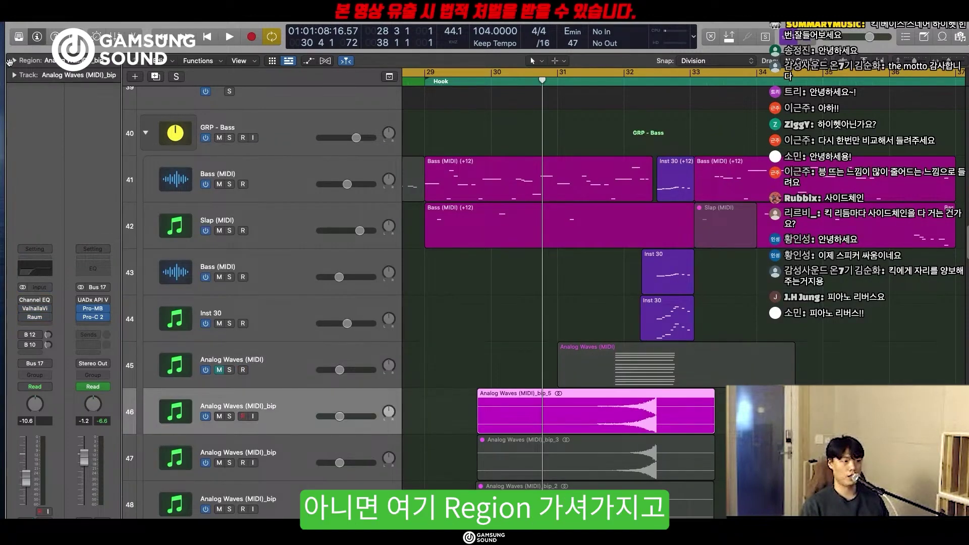
pyautogui.click(10, 60)
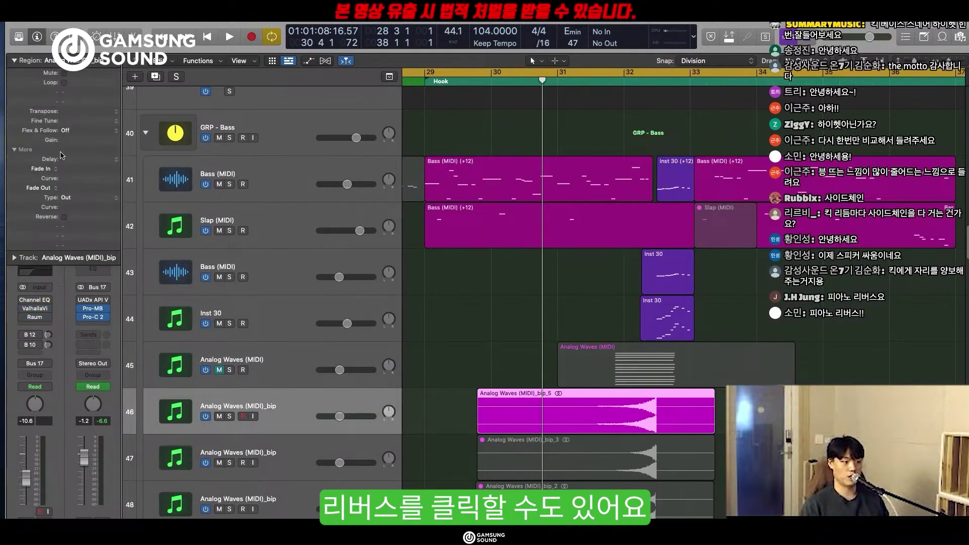
pyautogui.click(64, 218)
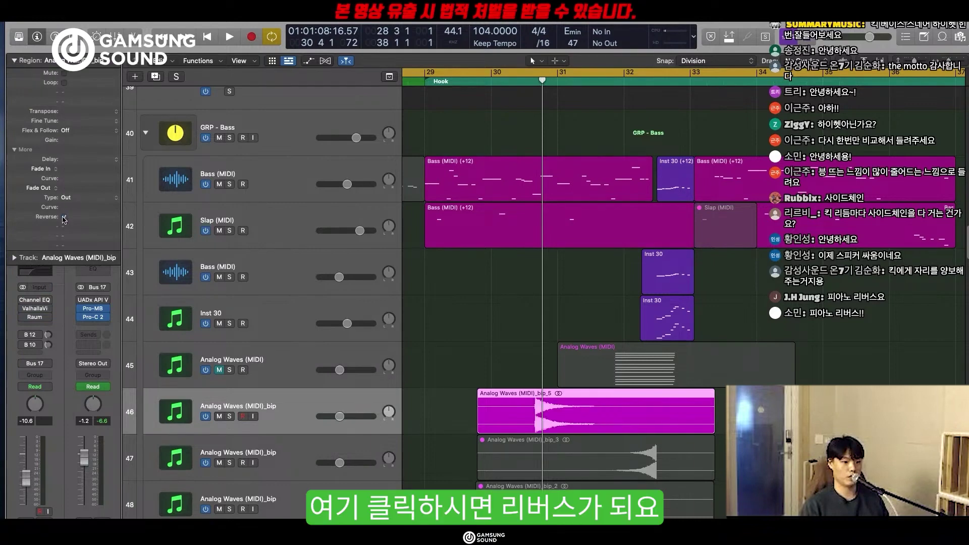
pyautogui.click(64, 217)
pyautogui.click(14, 60)
pyautogui.press('super+Up')
pyautogui.press('super+Up')
pyautogui.press('super+Up')
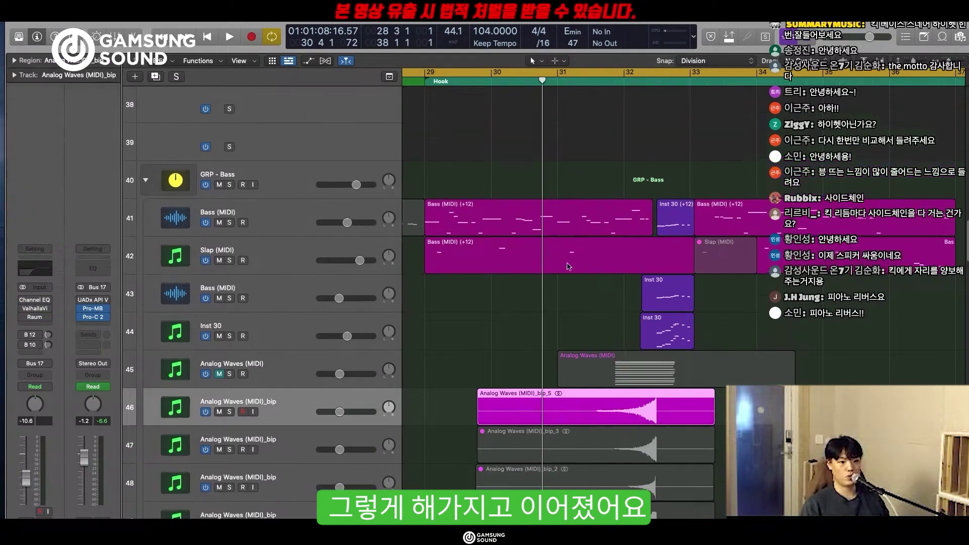
# Compare the muted alternative reversed takes on tracks 47 to 49 with their MIDI source and the used bip_5 region.
pyautogui.scroll(-3, 628, 411)
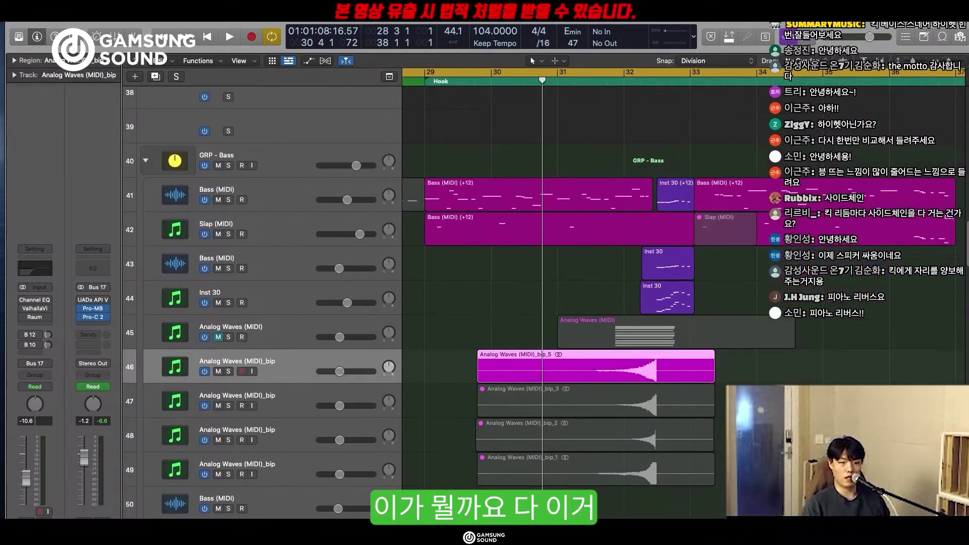
pyautogui.moveTo(721, 401); pyautogui.dragTo(632, 460)
pyautogui.scroll(5, 637, 459)
pyautogui.scroll(-3, 642, 456)
pyautogui.click(328, 401)
pyautogui.click(294, 427)
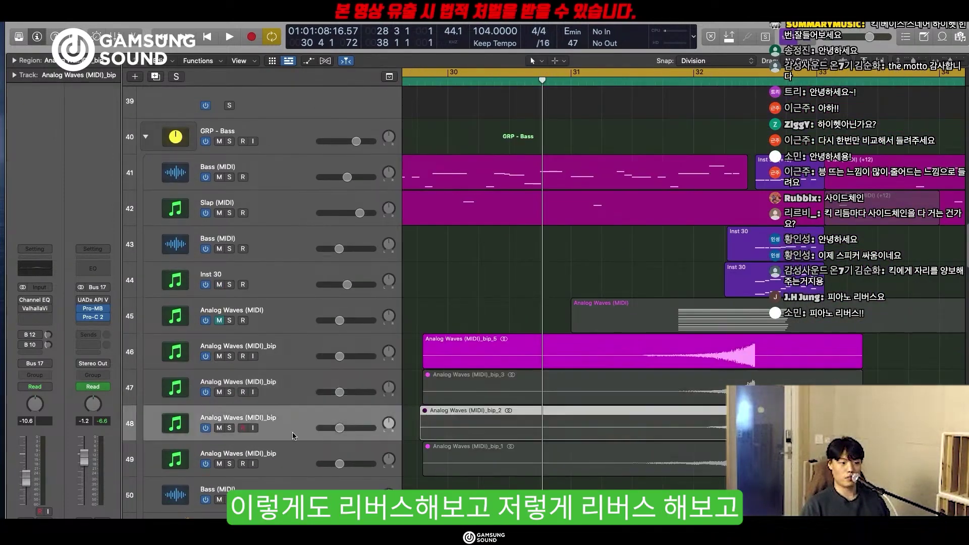
pyautogui.click(285, 465)
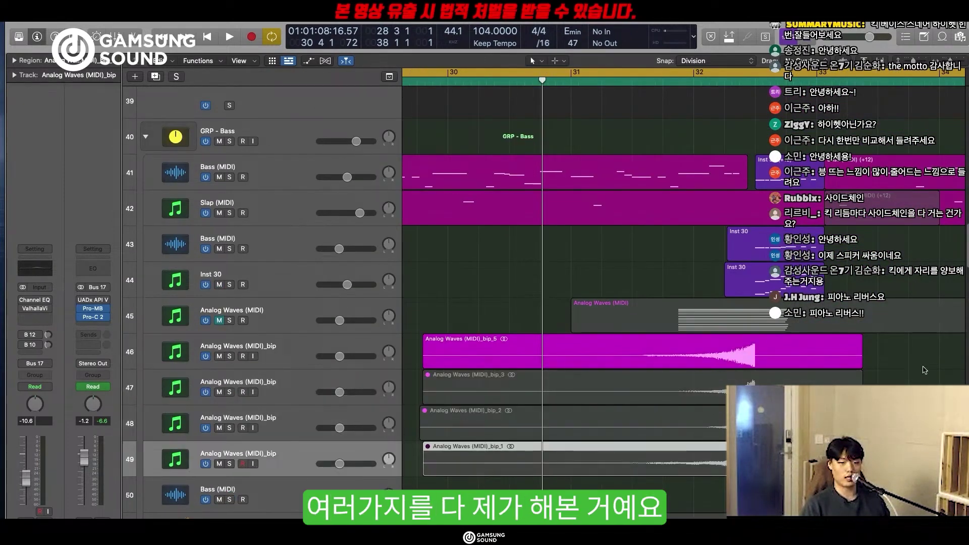
pyautogui.moveTo(934, 375); pyautogui.dragTo(714, 446)
pyautogui.click(703, 320)
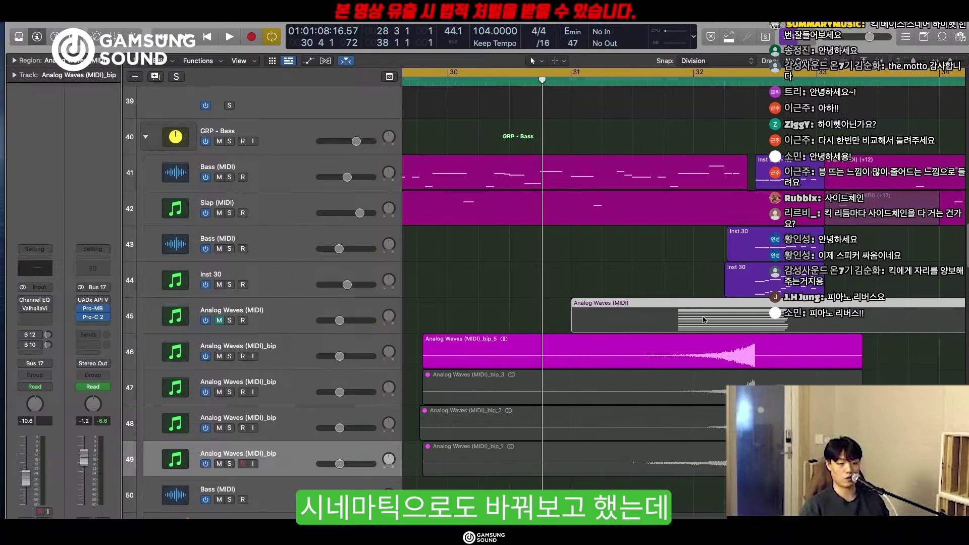
pyautogui.moveTo(888, 360); pyautogui.dragTo(634, 365)
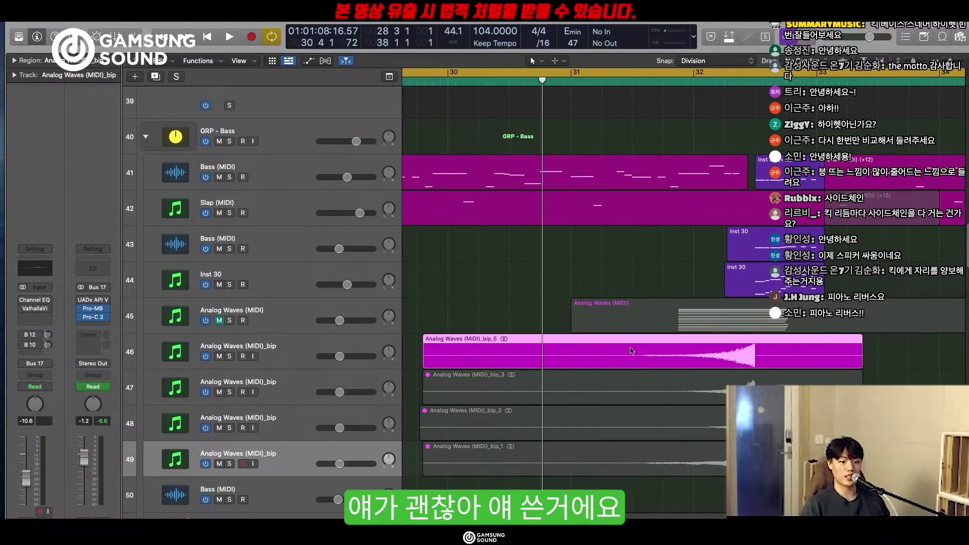
# Extend the Chord.31 region on track 61 over the chopped regions to bar 37 and play the track in solo.
pyautogui.scroll(-4, 632, 355)
pyautogui.scroll(-10, 659, 405)
pyautogui.hscroll(-5, 489, 264)
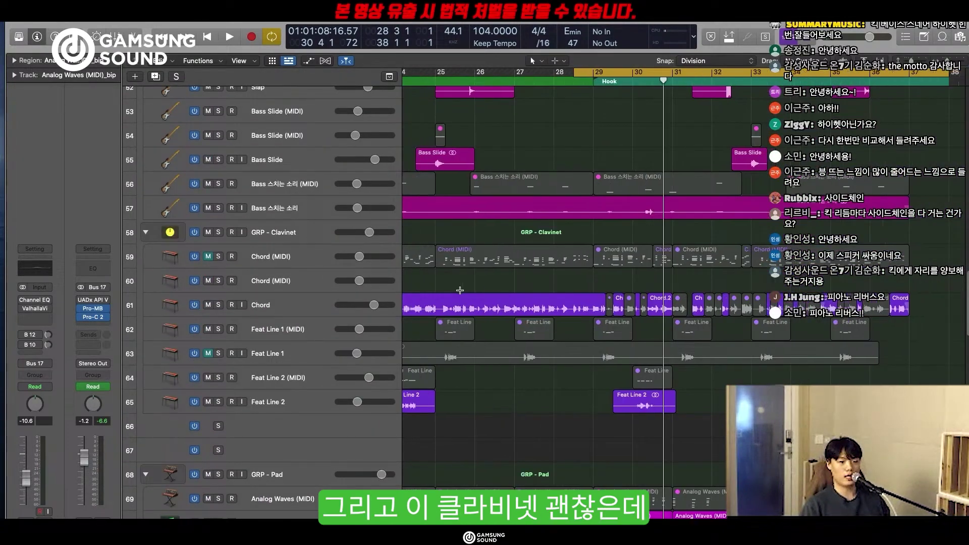
pyautogui.moveTo(957, 290); pyautogui.dragTo(626, 306)
pyautogui.press('super+j')
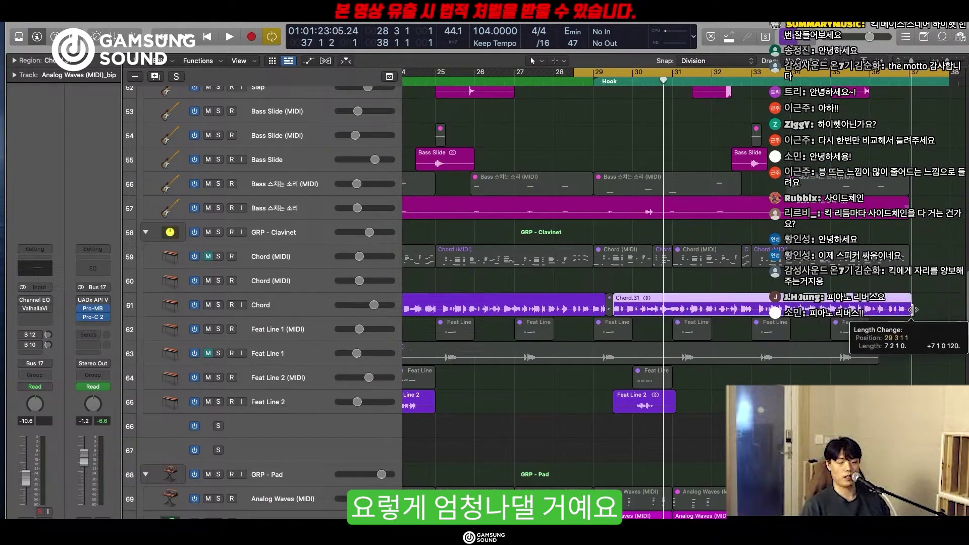
pyautogui.press('space')
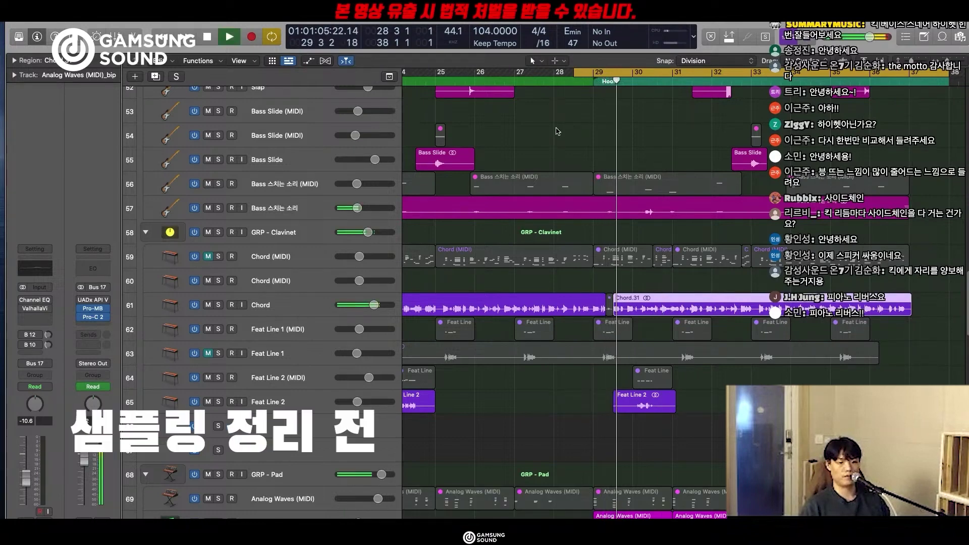
pyautogui.click(219, 305)
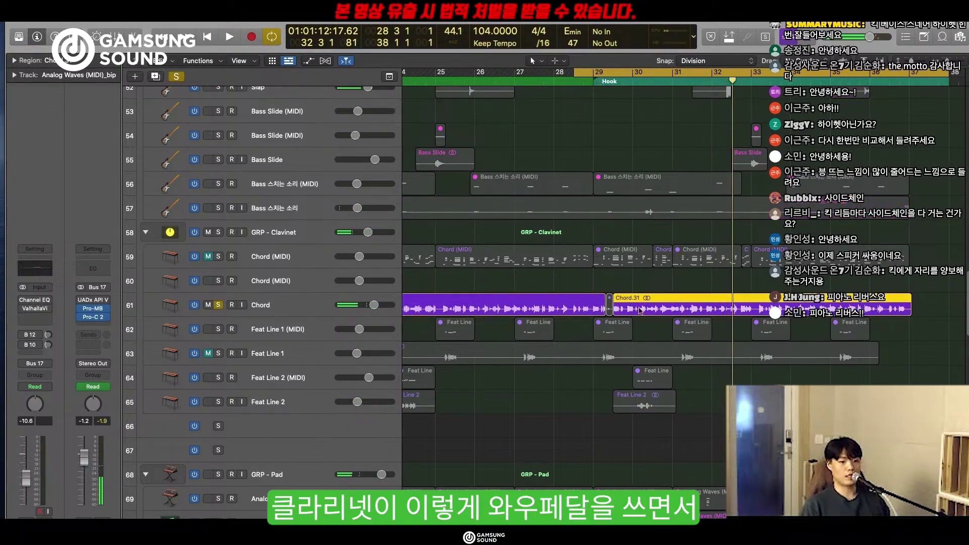
# Undo the region extension to bring back the chopped Chord regions on track 61.
pyautogui.press('super+z')
pyautogui.press('super+z')
pyautogui.click(623, 287)
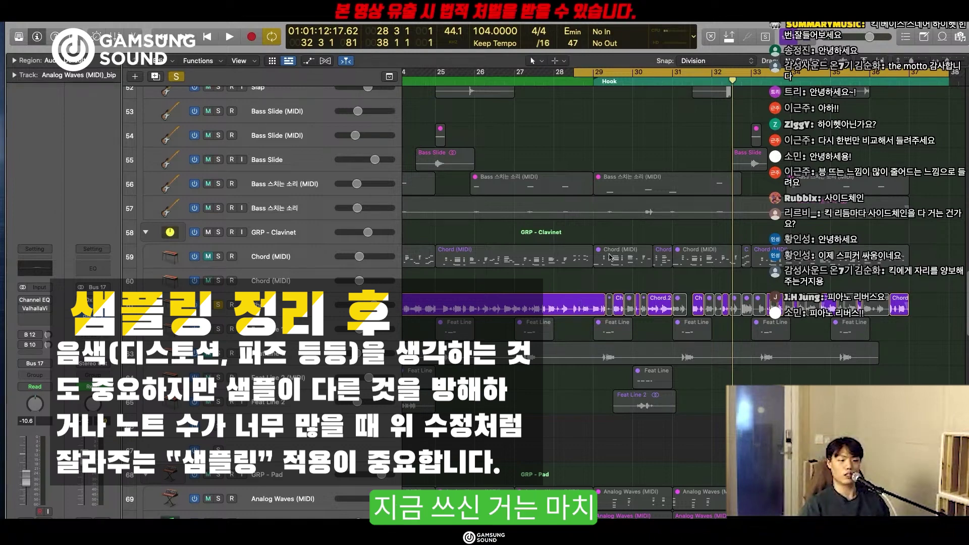
# Compare the continuous Chord region before the hook with the chopped Chord regions from bar 29 on track 61.
pyautogui.click(549, 302)
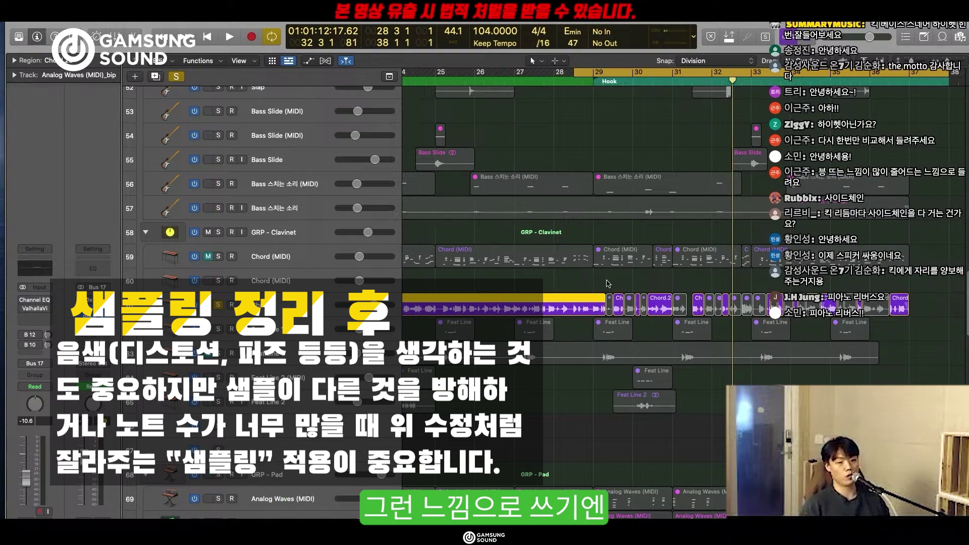
pyautogui.moveTo(606, 281); pyautogui.dragTo(911, 303)
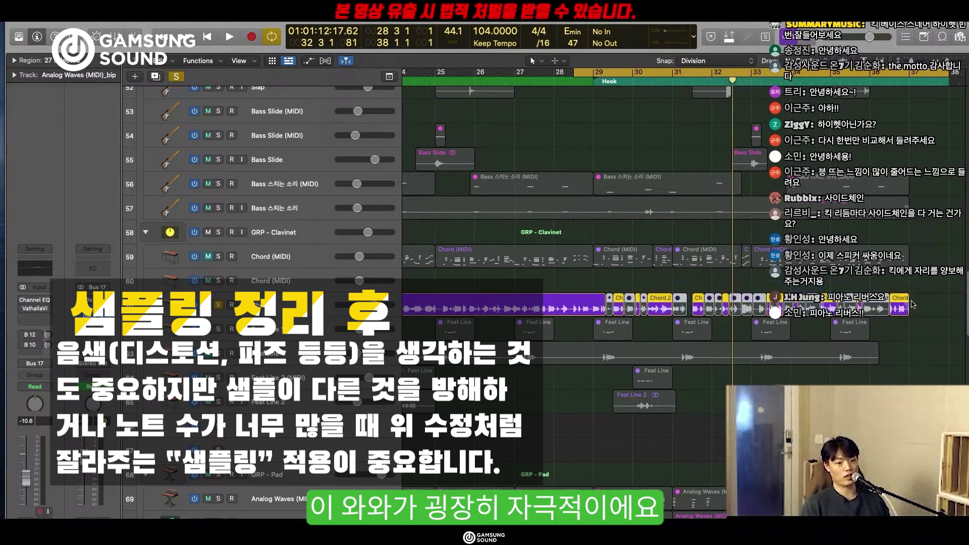
pyautogui.press('super+Up')
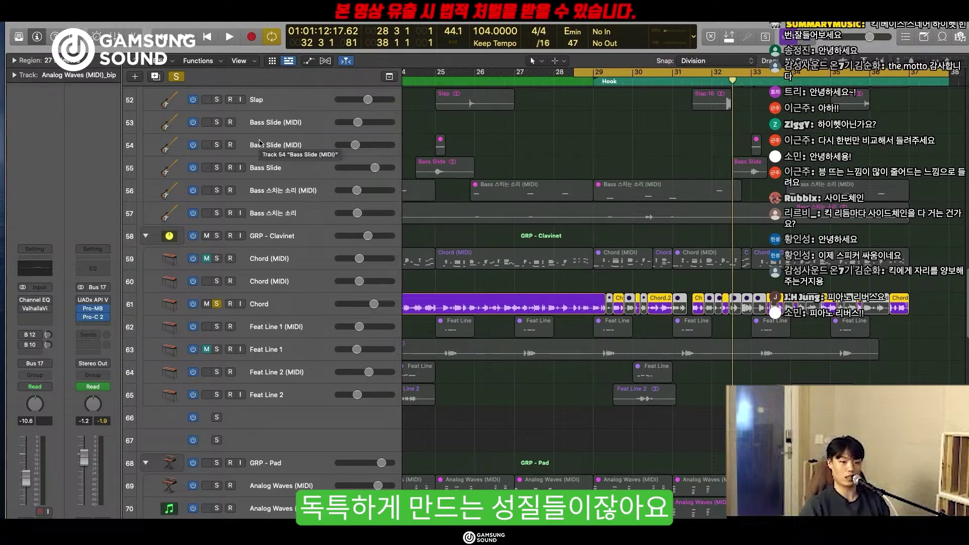
pyautogui.click(609, 88)
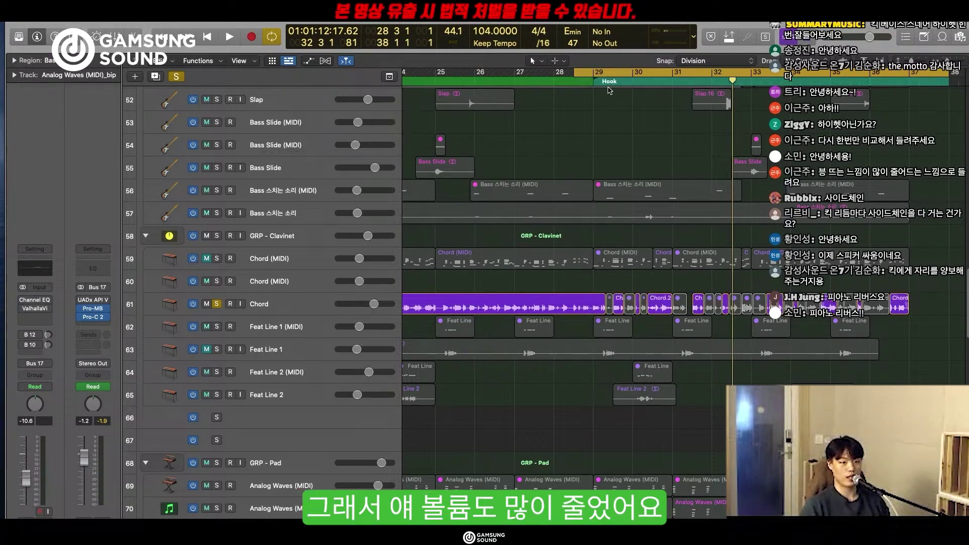
# Inspect the Decapitator on the Chord track and close it.
pyautogui.click(295, 313)
pyautogui.click(34, 324)
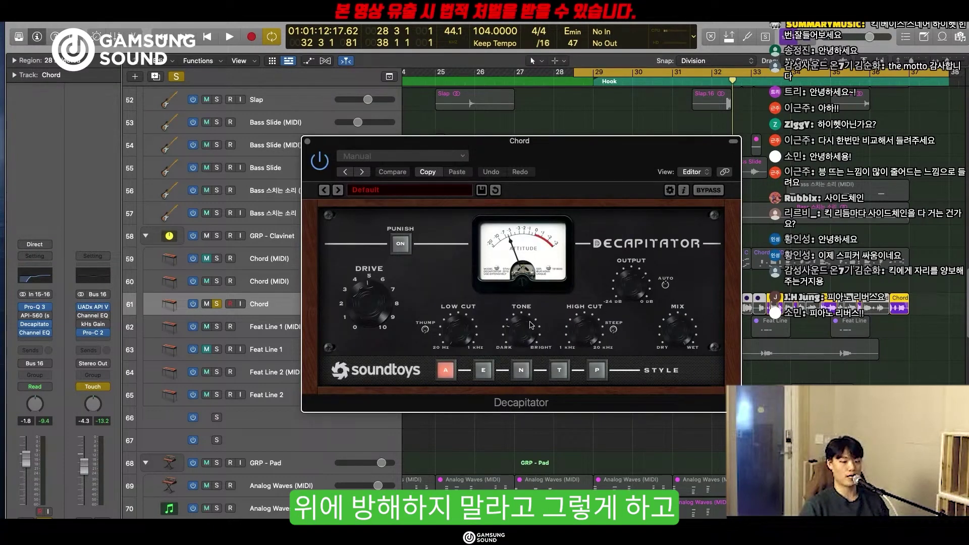
pyautogui.click(308, 142)
# Select the Analog Waves regions in GRP - Pad up to bar 33, and the ones starting at bar 33.
pyautogui.scroll(-5, 737, 355)
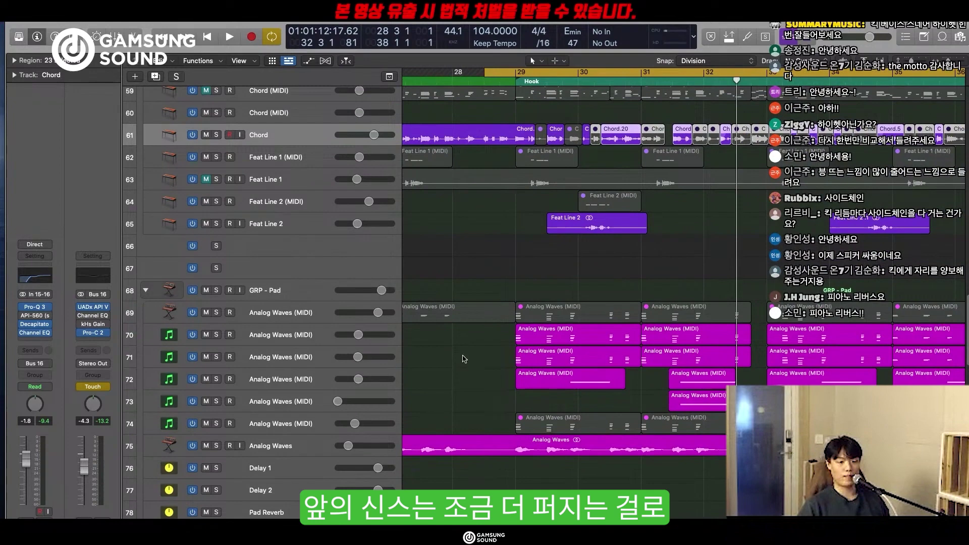
pyautogui.moveTo(462, 346); pyautogui.dragTo(717, 464)
pyautogui.hscroll(5, 719, 463)
pyautogui.moveTo(836, 329); pyautogui.dragTo(595, 466)
# Play the hook briefly from bar 31 to hear the wide pad synths.
pyautogui.click(434, 83)
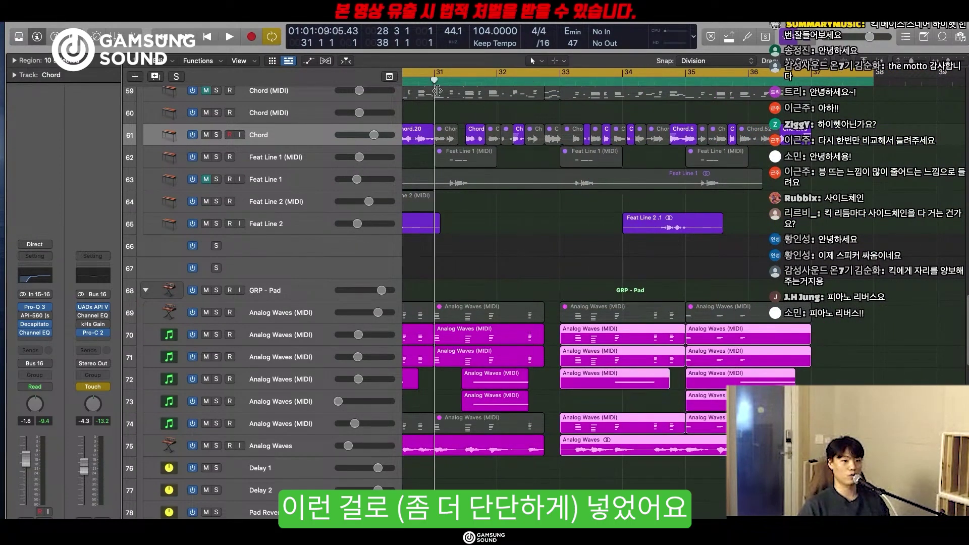
pyautogui.press('space')
pyautogui.hscroll(-5, 522, 394)
pyautogui.press('space')
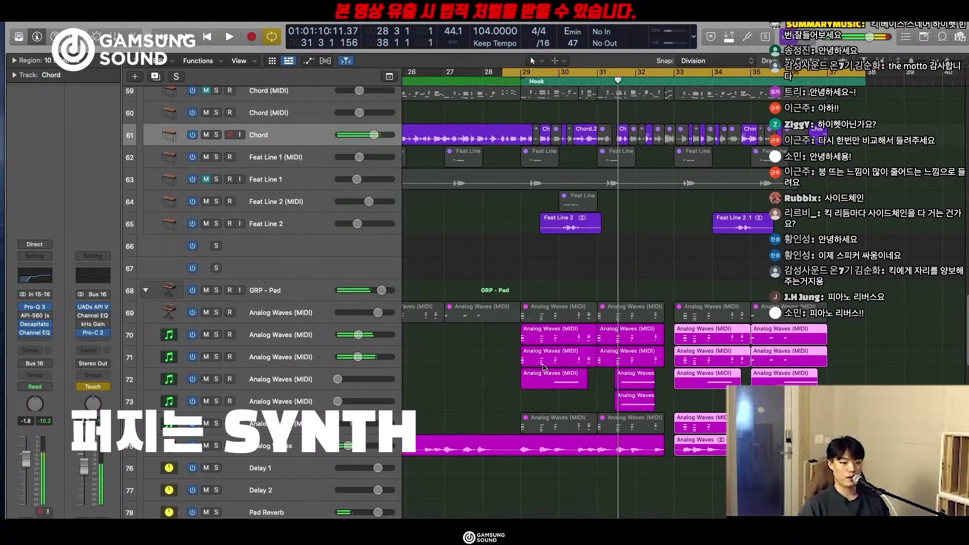
# Play from about bar 32 into the firmer synths at bar 33, and listen to GRP - Pad in solo.
pyautogui.click(645, 84)
pyautogui.press('space')
pyautogui.press('super+Up')
pyautogui.press('super+Up')
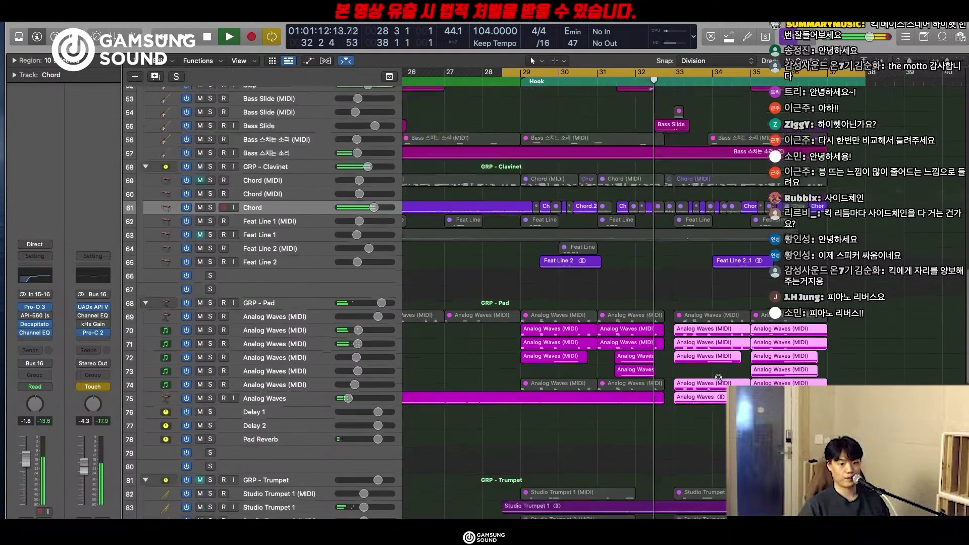
pyautogui.press('super+Right')
pyautogui.press('super+Down')
pyautogui.press('super+Down')
pyautogui.press('super+Down')
pyautogui.hscroll(3, 716, 387)
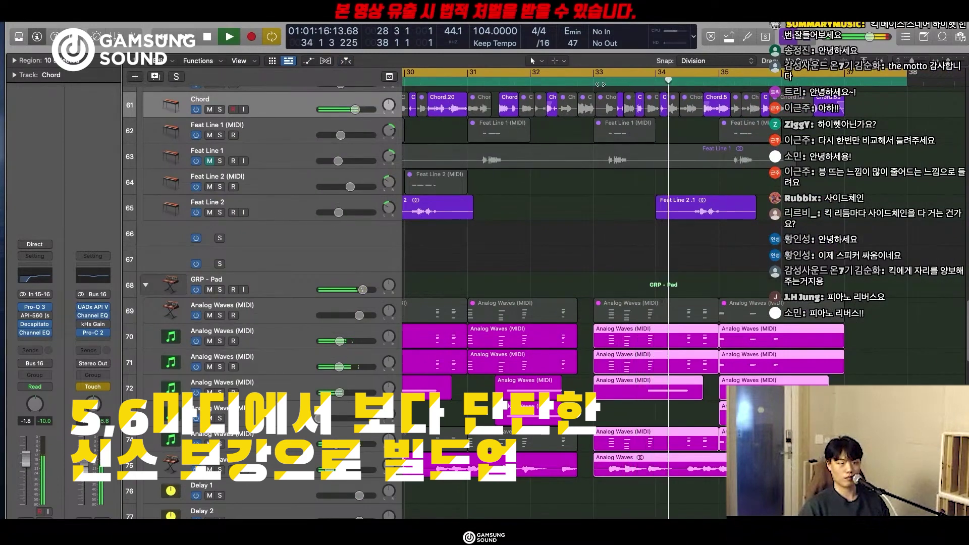
pyautogui.click(219, 290)
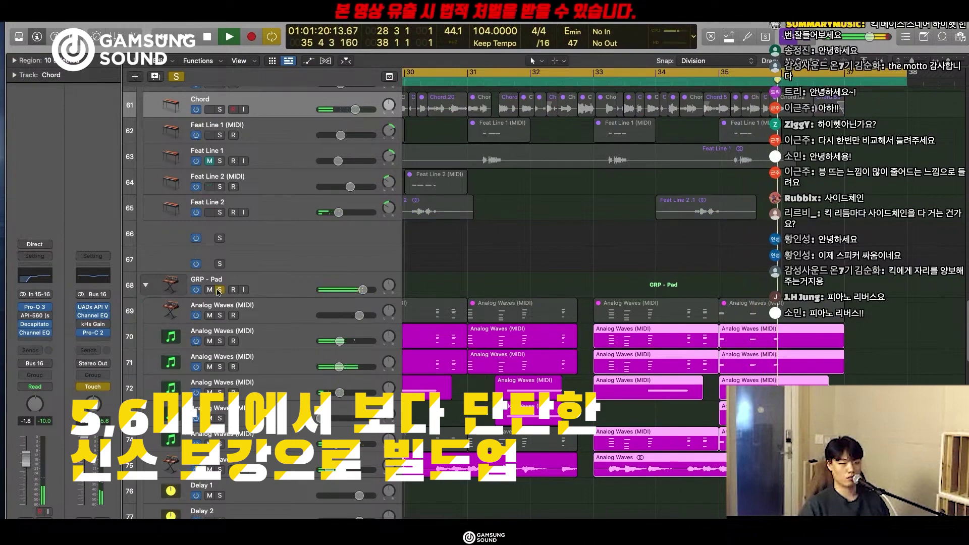
pyautogui.click(219, 290)
pyautogui.press('space')
# Play the th_drm100_slomo_top percussion loop on track 90 in solo from bar 29, and release the solo.
pyautogui.scroll(-3, 532, 307)
pyautogui.scroll(-5, 568, 473)
pyautogui.hscroll(-3, 569, 472)
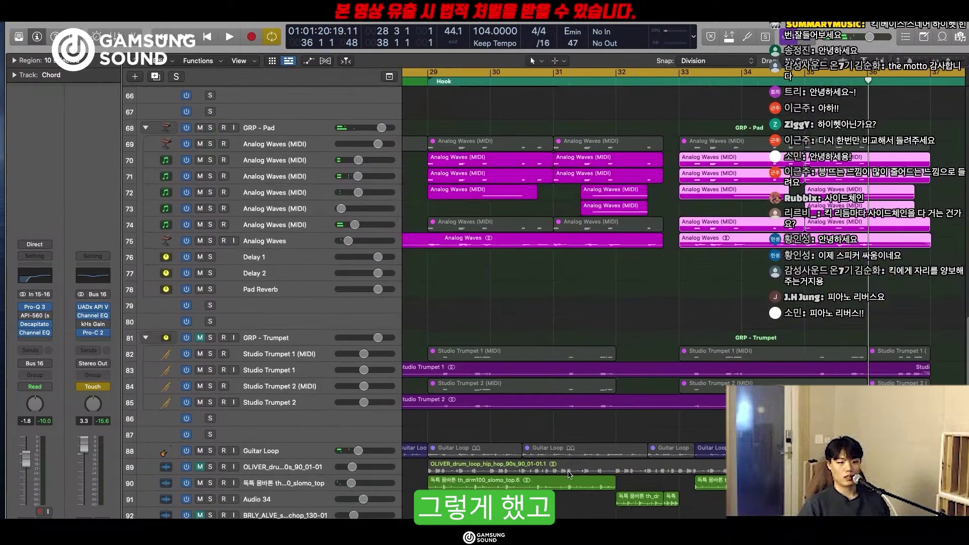
pyautogui.press('super+Down')
pyautogui.press('super+Left')
pyautogui.scroll(-8, 569, 474)
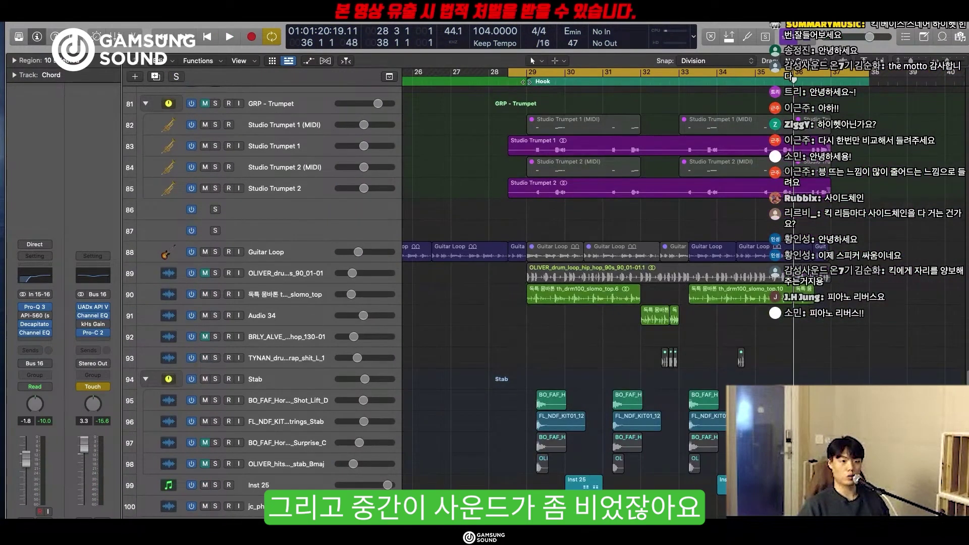
pyautogui.press('space')
pyautogui.click(215, 294)
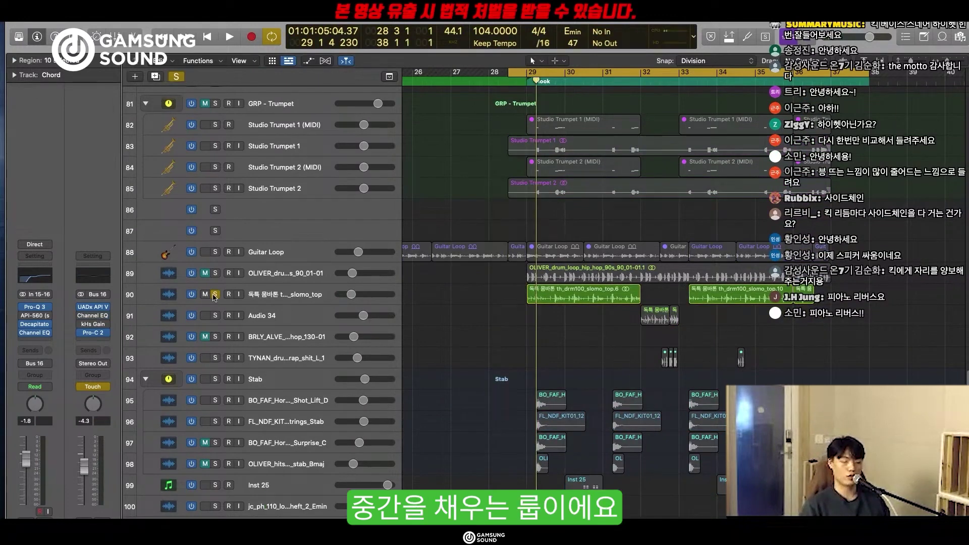
pyautogui.press('space')
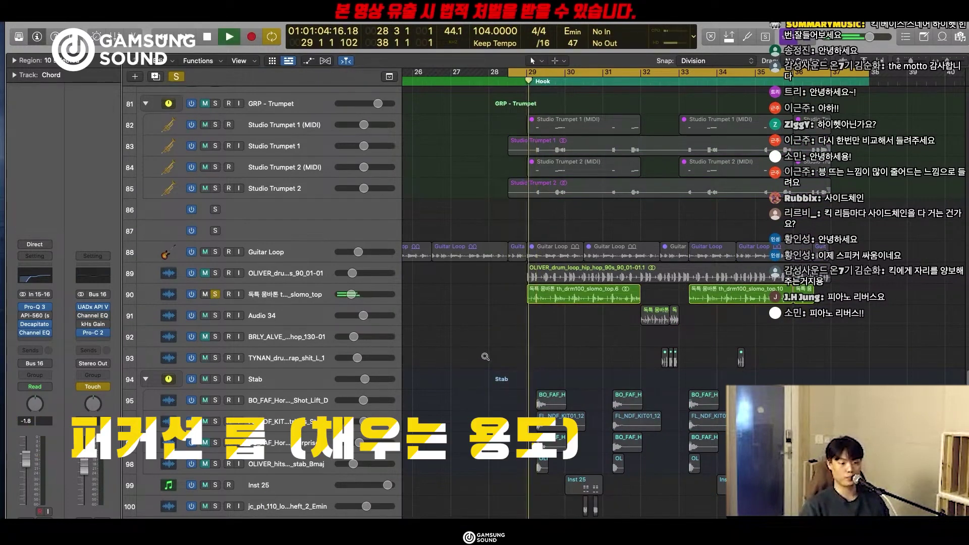
pyautogui.press('super+Left')
pyautogui.press('super+Right')
pyautogui.press('super+Right')
pyautogui.press('super+Right')
pyautogui.press('super+Down')
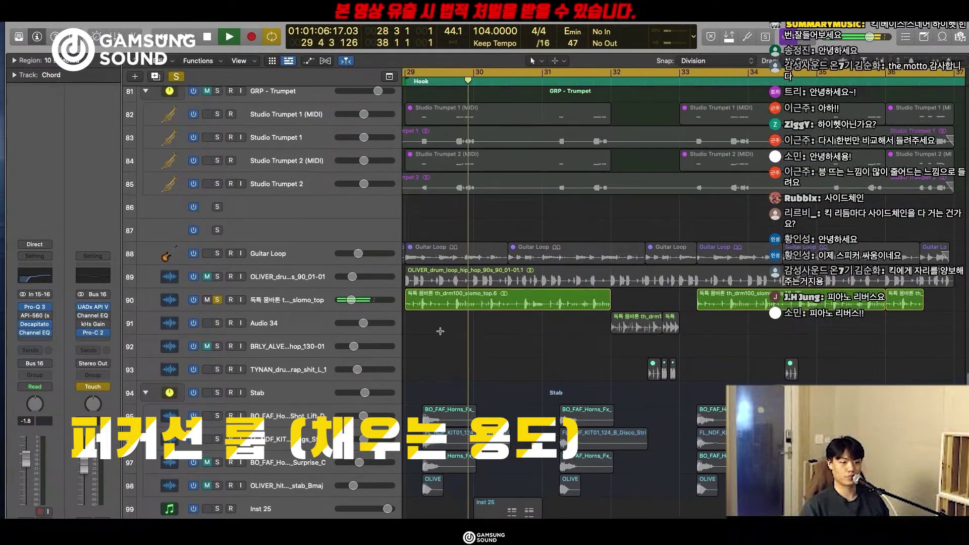
pyautogui.press('super+Left')
pyautogui.press('super+Left')
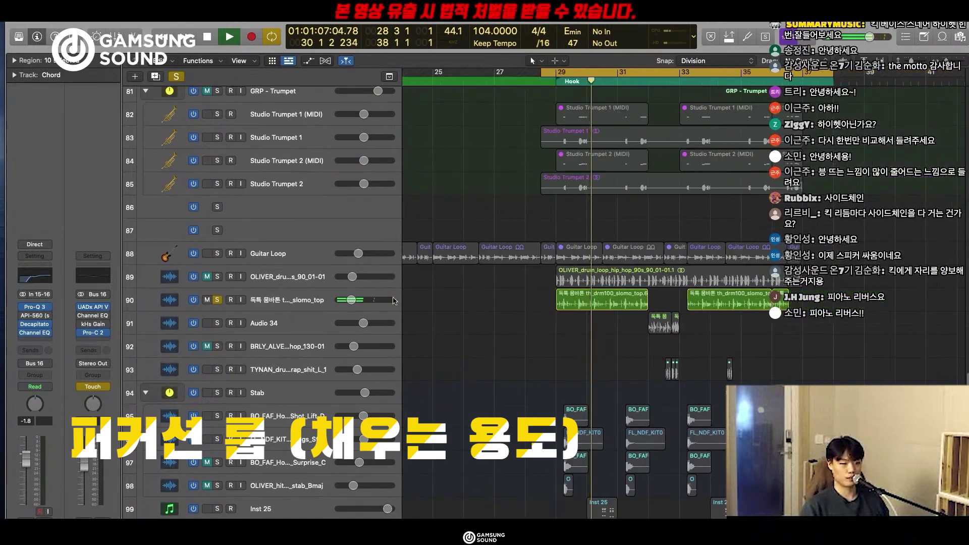
pyautogui.press('space')
pyautogui.click(218, 299)
# Play the hook with the track 90 percussion loop in the full mix.
pyautogui.press('space')
pyautogui.press('super+Up')
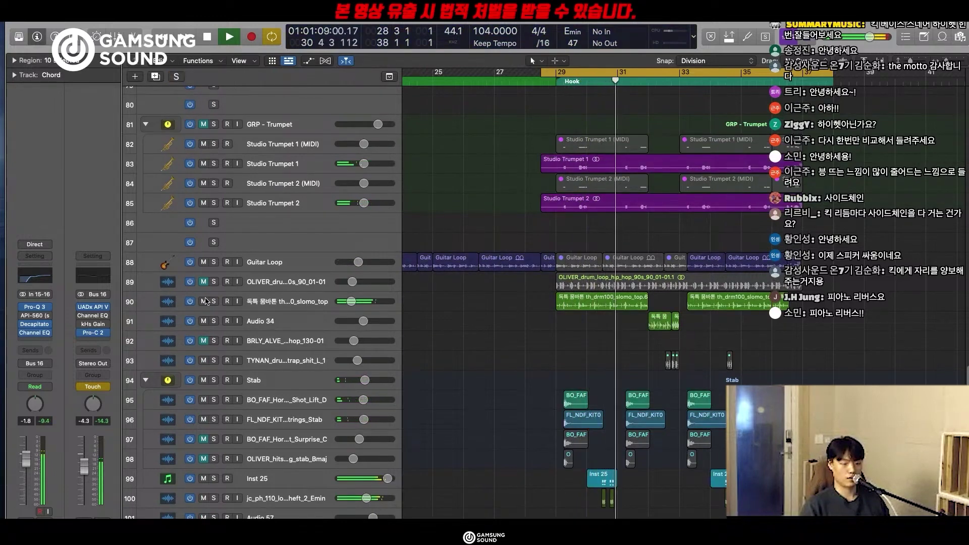
pyautogui.press('space')
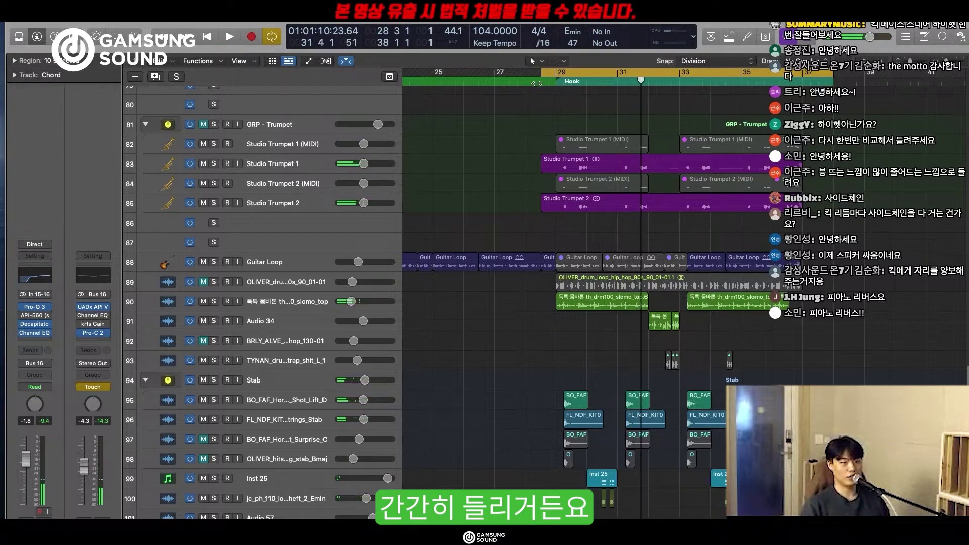
# Play track 90 in solo and inspect its RC-20 Retro Color settings.
pyautogui.click(282, 308)
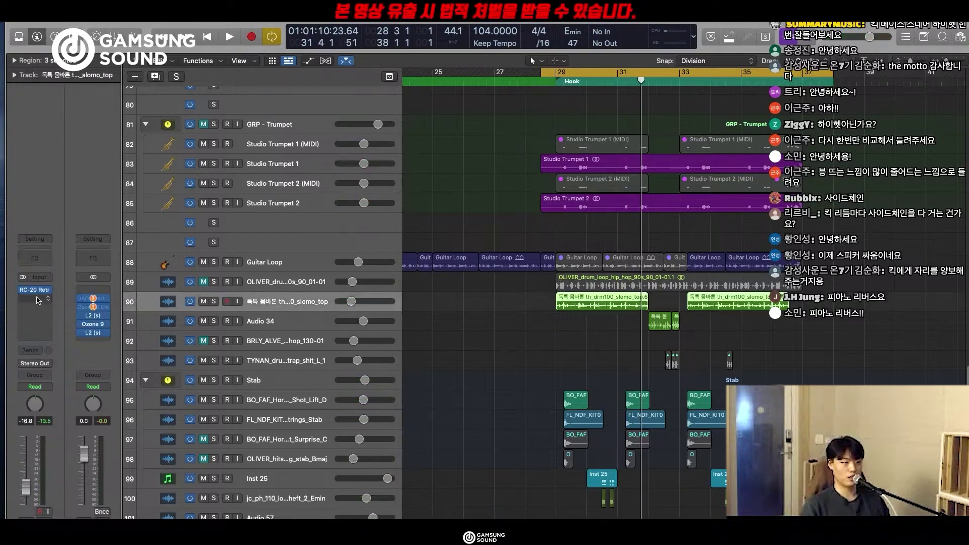
pyautogui.press('s')
pyautogui.press('space')
pyautogui.click(35, 291)
pyautogui.moveTo(356, 253); pyautogui.dragTo(333, 124)
pyautogui.press('super+Up')
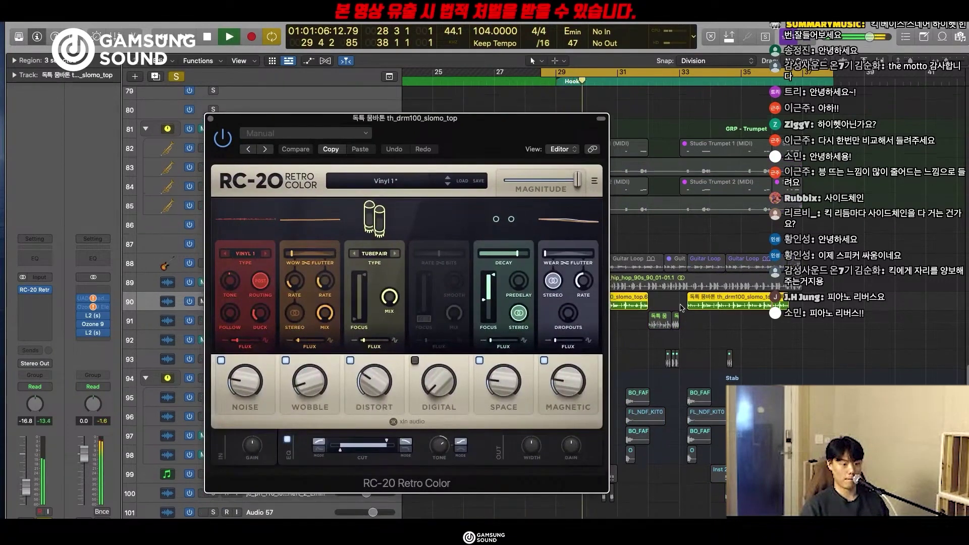
# Replay the track 90 percussion loop in solo with RC-20 Retro Color active, and close the effect's window.
pyautogui.press('space')
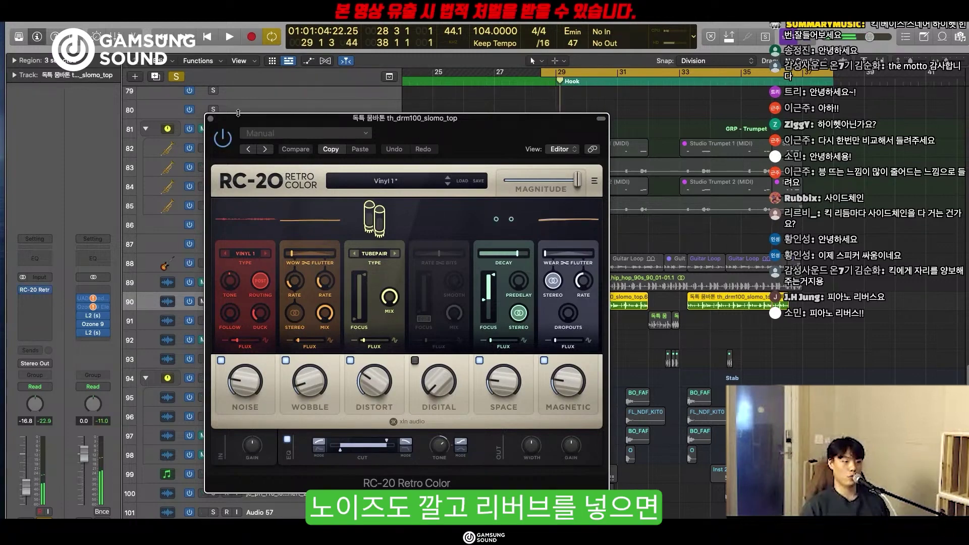
pyautogui.moveTo(240, 118); pyautogui.dragTo(255, 160)
pyautogui.press('space')
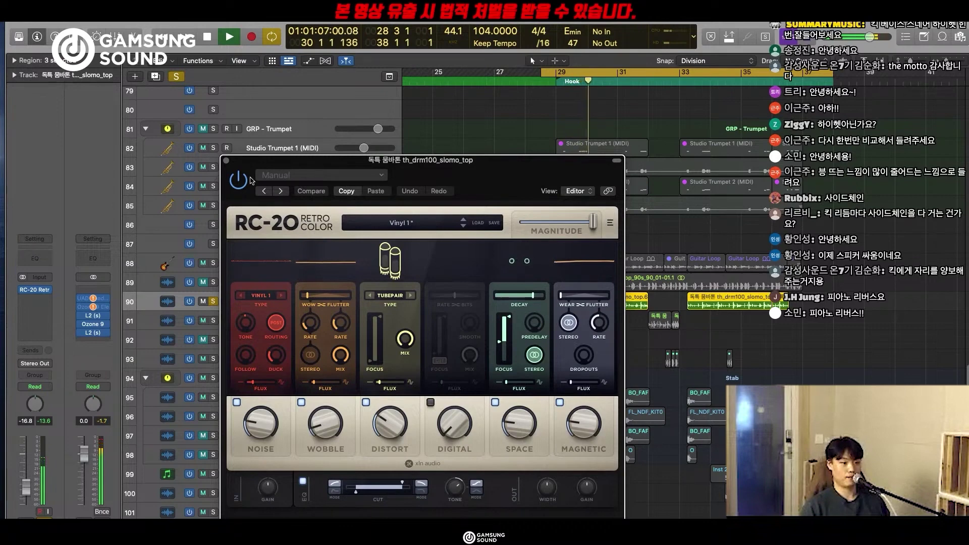
pyautogui.press('space')
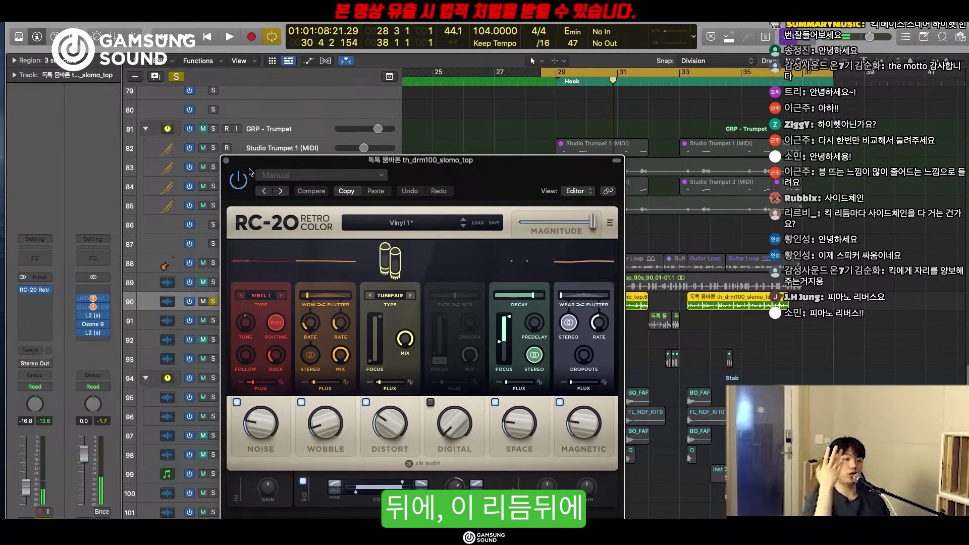
pyautogui.press('space')
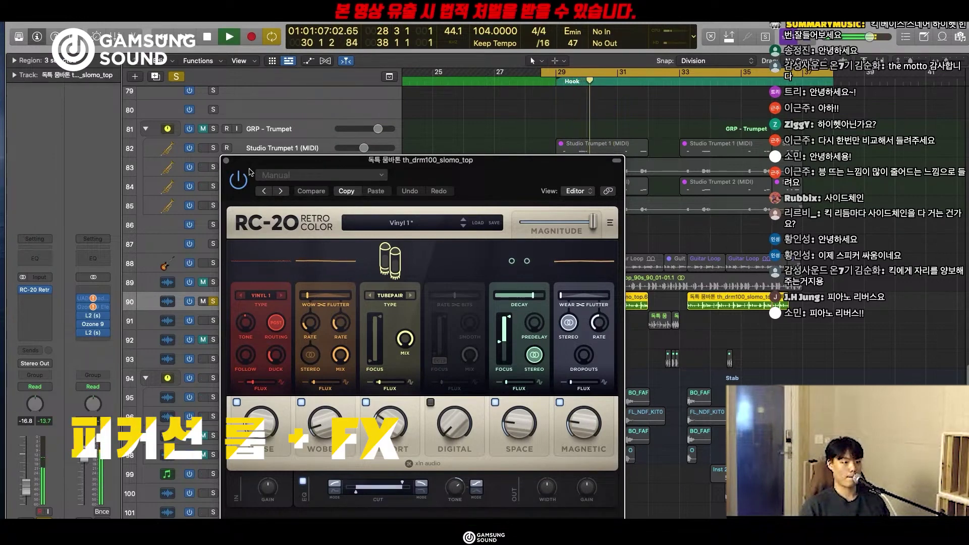
pyautogui.moveTo(250, 172); pyautogui.dragTo(283, 130)
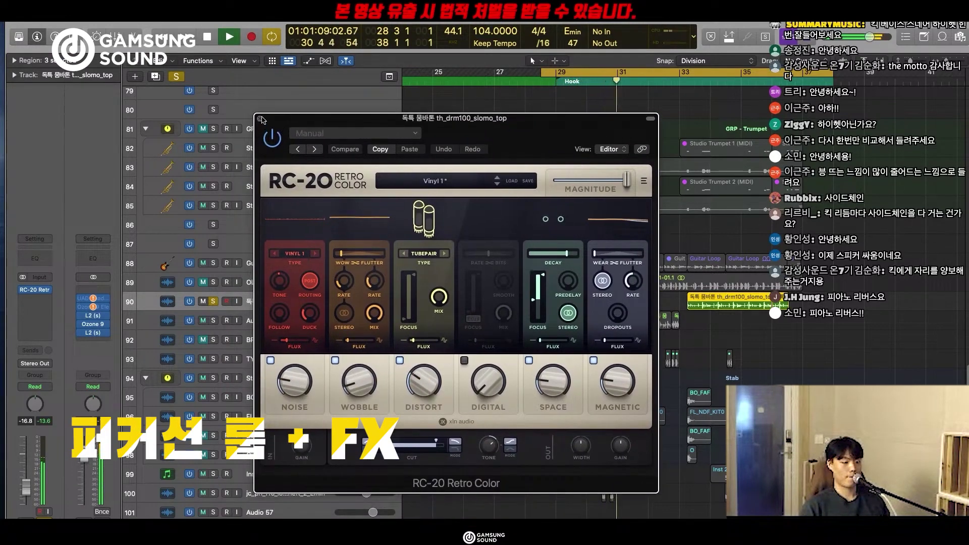
pyautogui.click(261, 119)
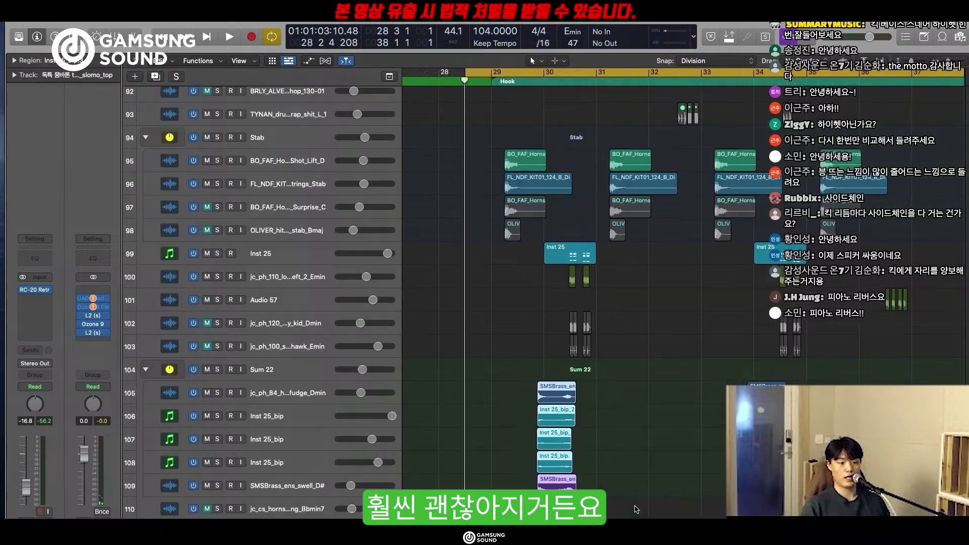
# Examine the layered brass regions on tracks 105 to 109 of the Sum 22 stack around bar 30.
pyautogui.press('super+Right')
pyautogui.press('super+Right')
pyautogui.press('super+Right')
pyautogui.press('super+Right')
pyautogui.press('super+Right')
pyautogui.press('super+Right')
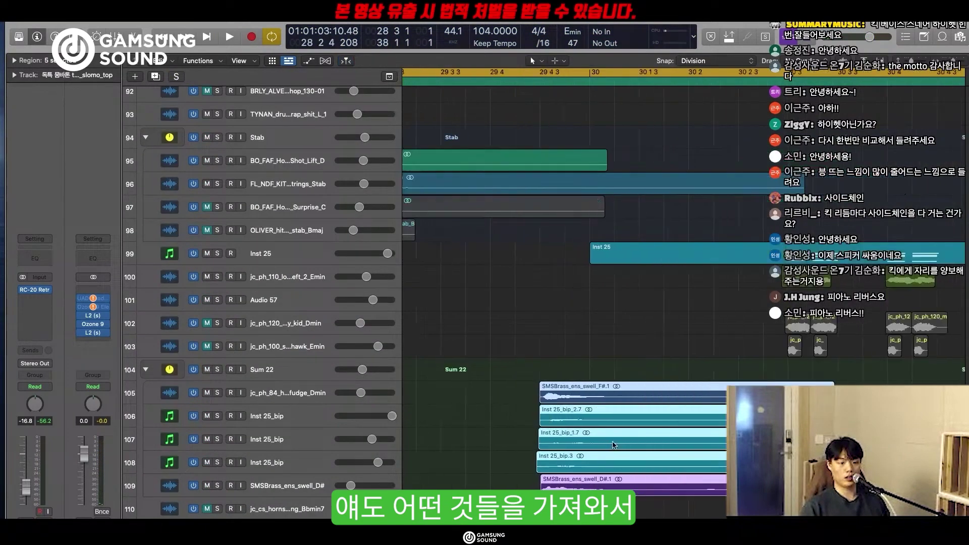
pyautogui.press('super+Down')
pyautogui.press('super+Down')
pyautogui.scroll(-1, 679, 317)
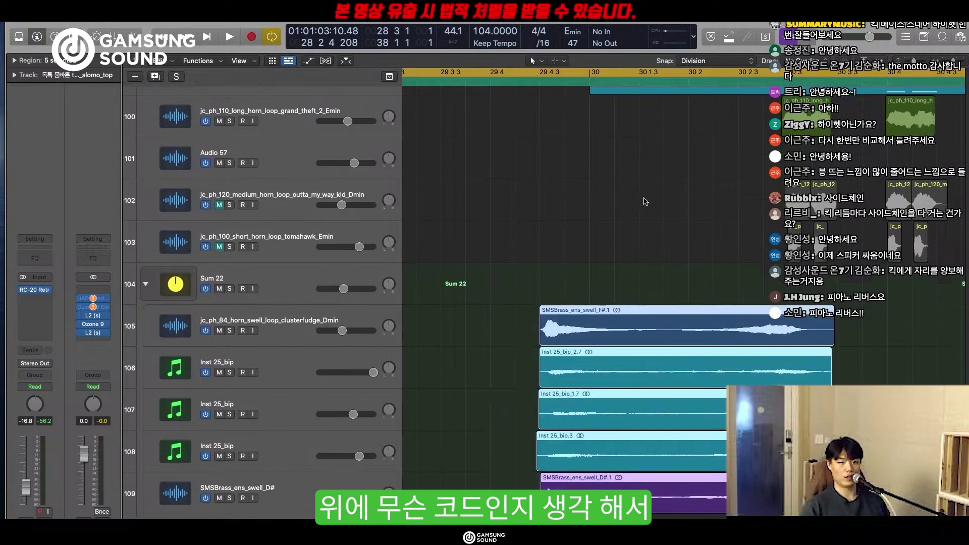
pyautogui.moveTo(476, 260); pyautogui.dragTo(656, 492)
pyautogui.press('super+Left')
pyautogui.press('super+Left')
pyautogui.press('super+Left')
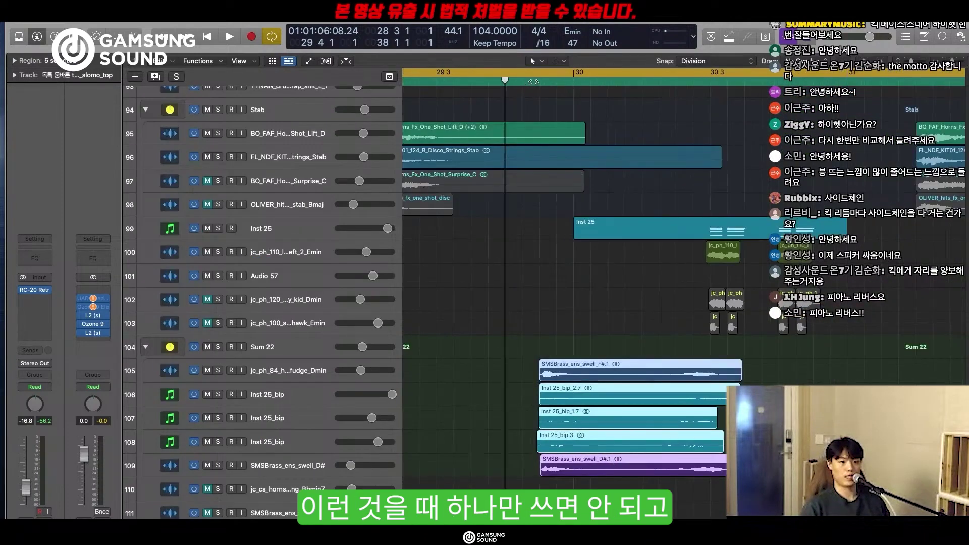
# Play the track 105 brass swell in solo from the region's start before bar 30, and replay it with track 106 soloed too.
pyautogui.click(535, 81)
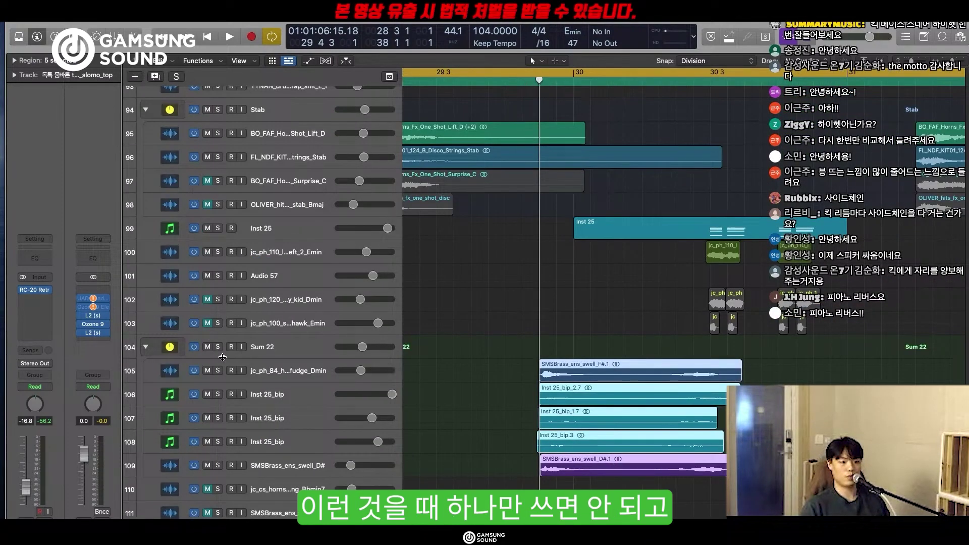
pyautogui.click(218, 371)
pyautogui.press('space')
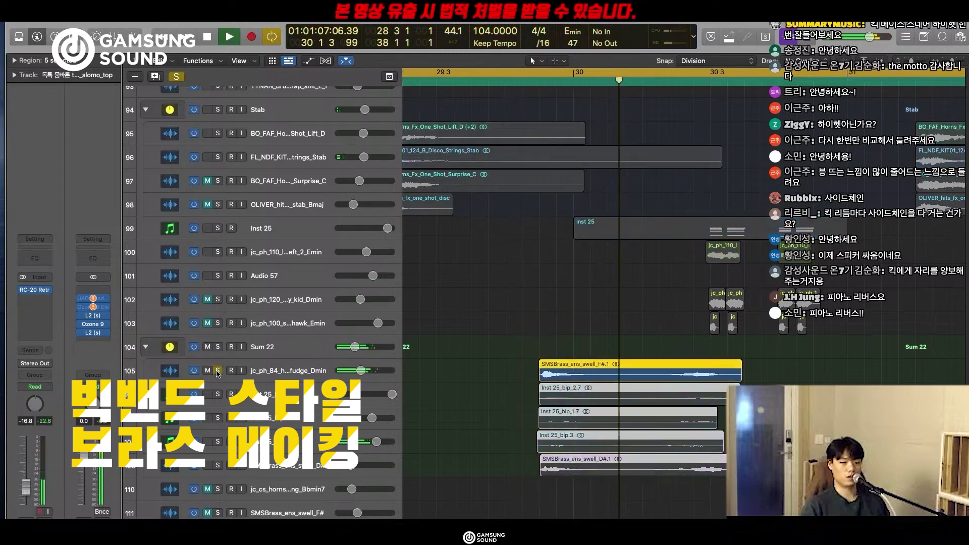
pyautogui.press('space')
pyautogui.click(218, 394)
pyautogui.press('space')
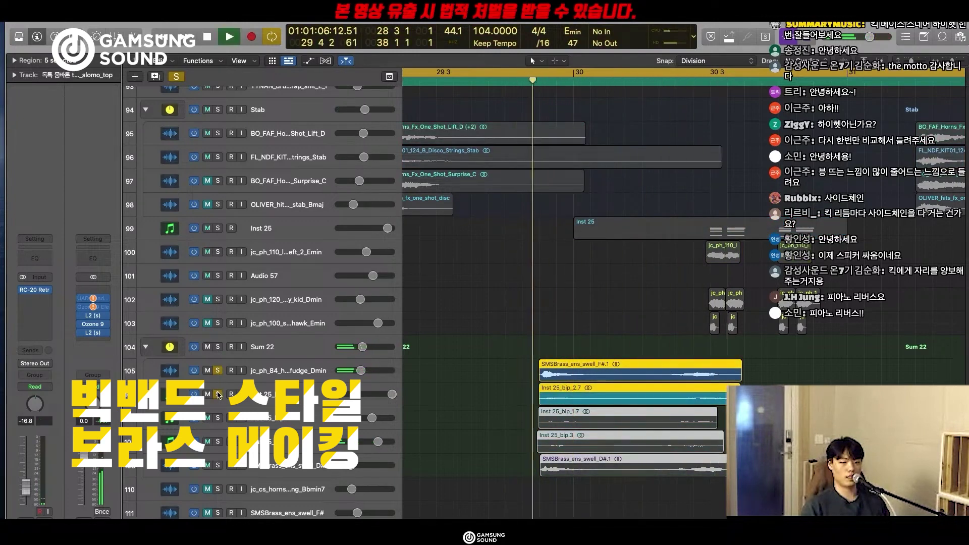
pyautogui.press('space')
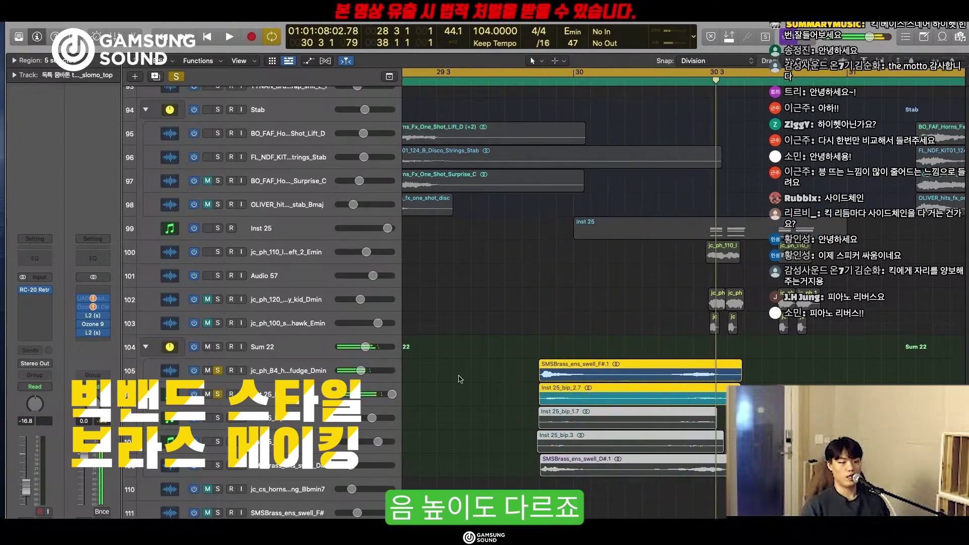
# Add tracks 107 and 108 one after the other to the soloed brass layers, and play the stack after each.
pyautogui.click(218, 418)
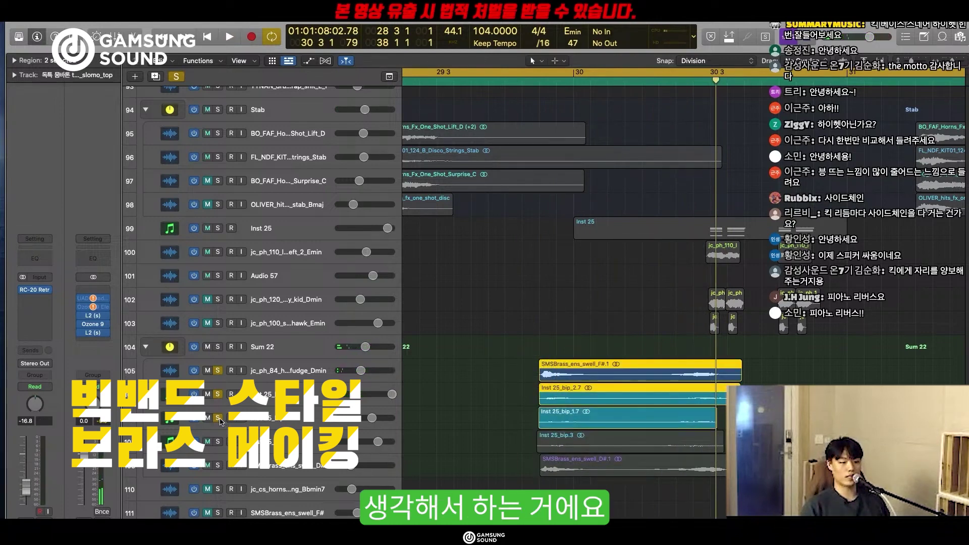
pyautogui.press('space')
pyautogui.press('space')
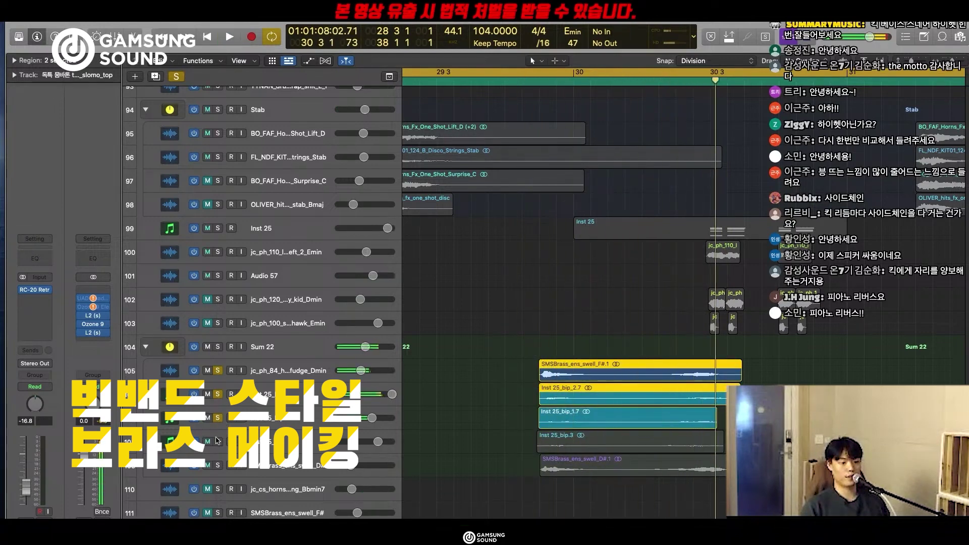
pyautogui.click(218, 441)
pyautogui.press('space')
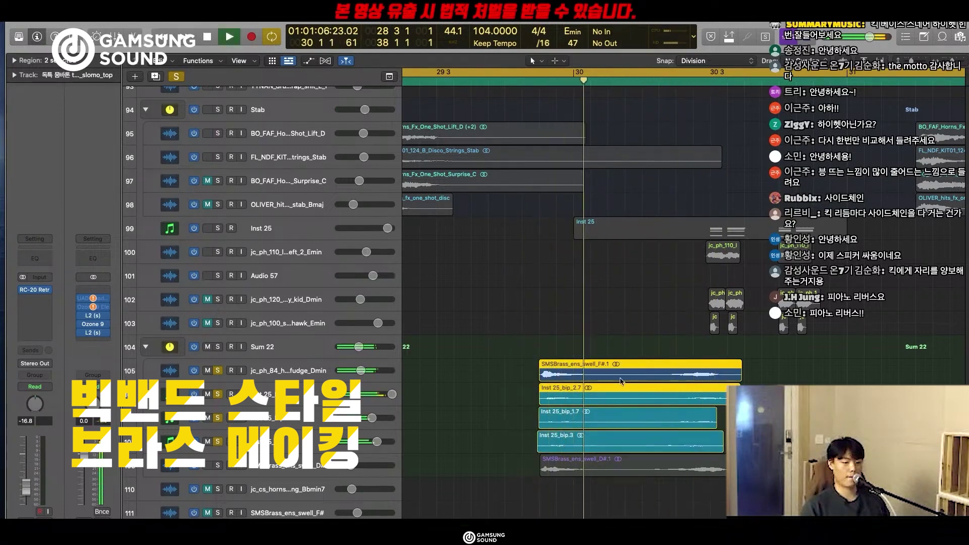
pyautogui.press('space')
# Add the SMSBrass_ens_swell_D# layer on track 109 to the solo, and play all five brass layers together.
pyautogui.click(218, 465)
pyautogui.press('space')
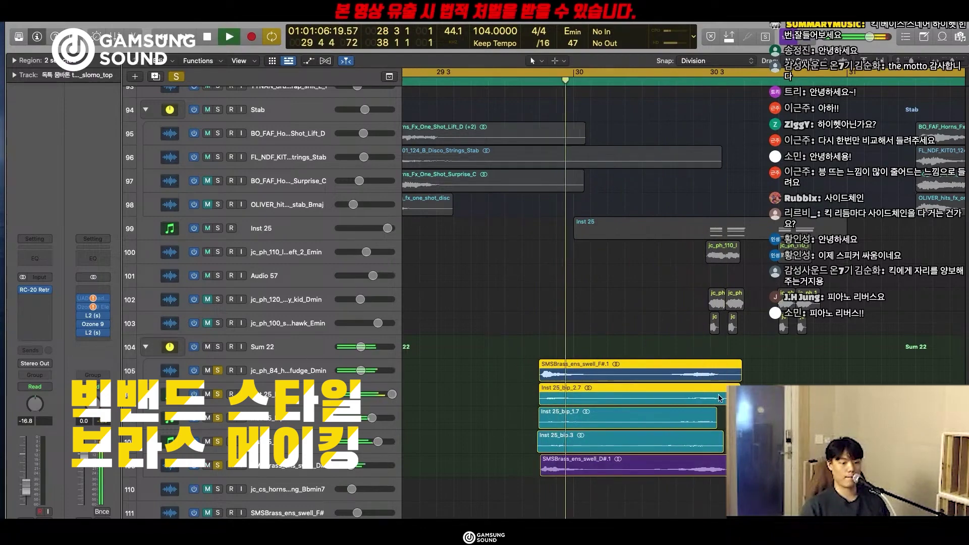
pyautogui.press('super+Left')
pyautogui.press('super+Left')
pyautogui.press('space')
pyautogui.press('super+Up')
pyautogui.press('super+Up')
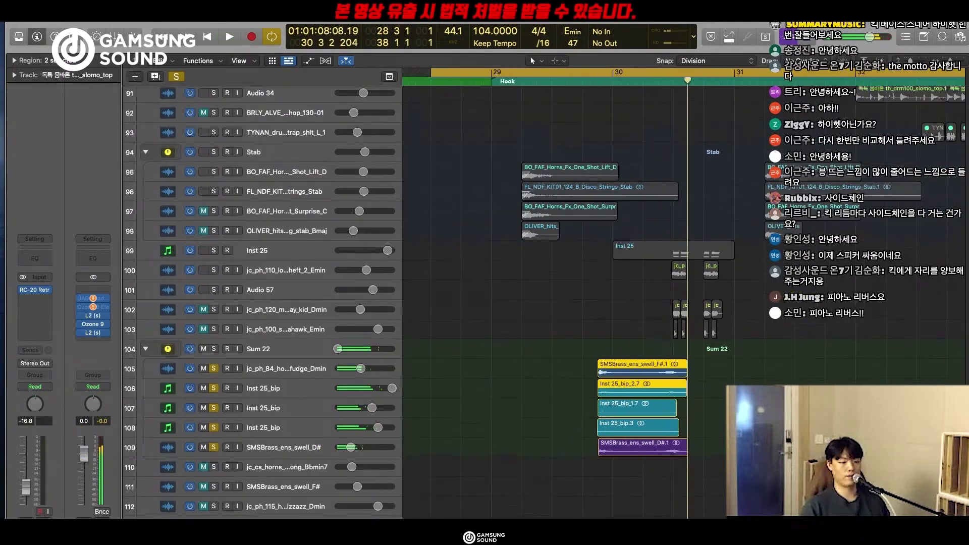